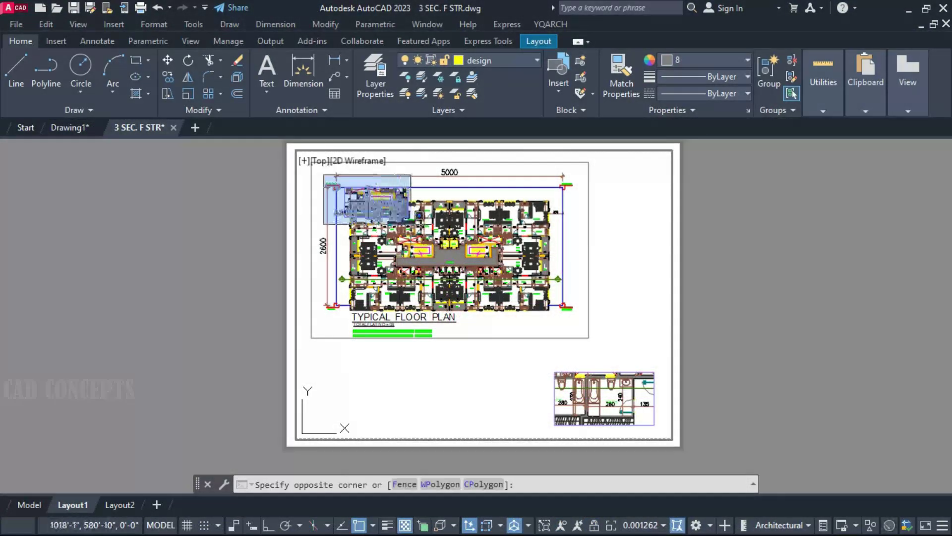
# - Move the small stair detail viewport on Layout1 straight down into the empty area below the typical floor plan
pyautogui.doubleClick(208, 297)
pyautogui.click(345, 208)
pyautogui.write('m')
pyautogui.press('Return')
pyautogui.click(200, 209)
pyautogui.press('F8')
pyautogui.press('F8')
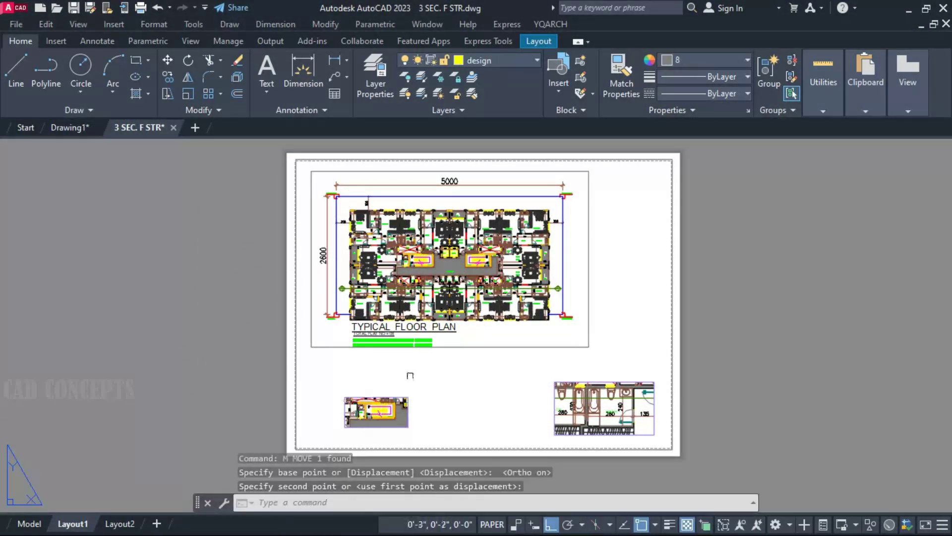
pyautogui.click(204, 411)
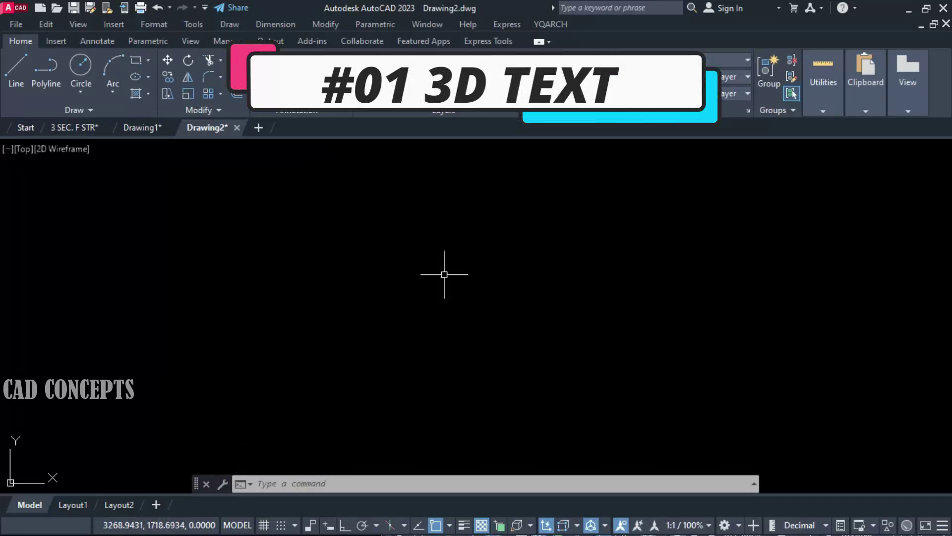
# - Set up a new 3D text with 3DTEXT, picking its start point and height freehand, with rotation 0 and depth 400
pyautogui.write('3D')
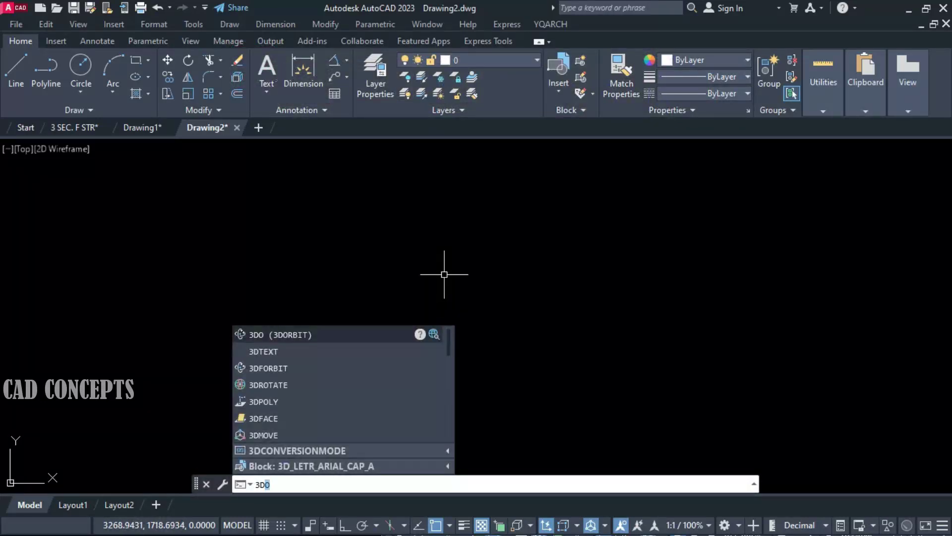
pyautogui.write('T')
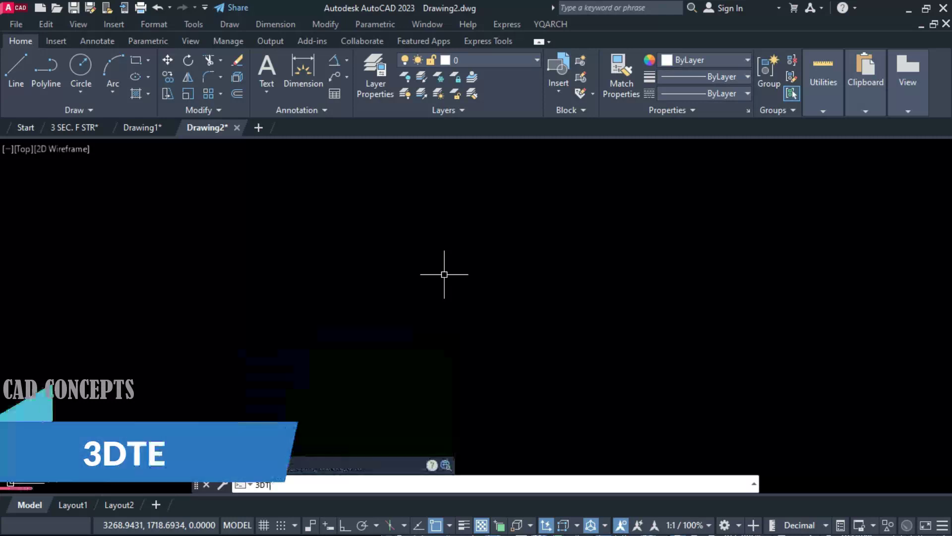
pyautogui.press('Return')
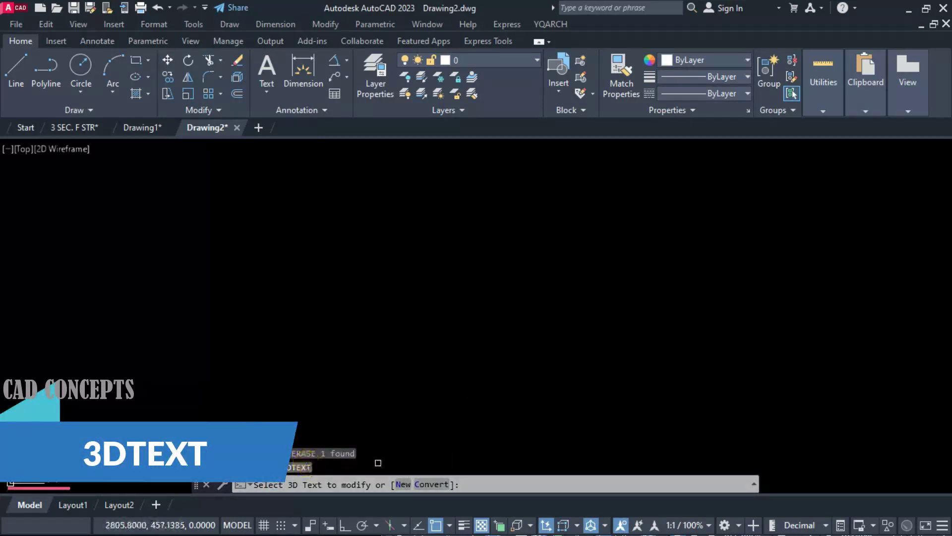
pyautogui.click(406, 485)
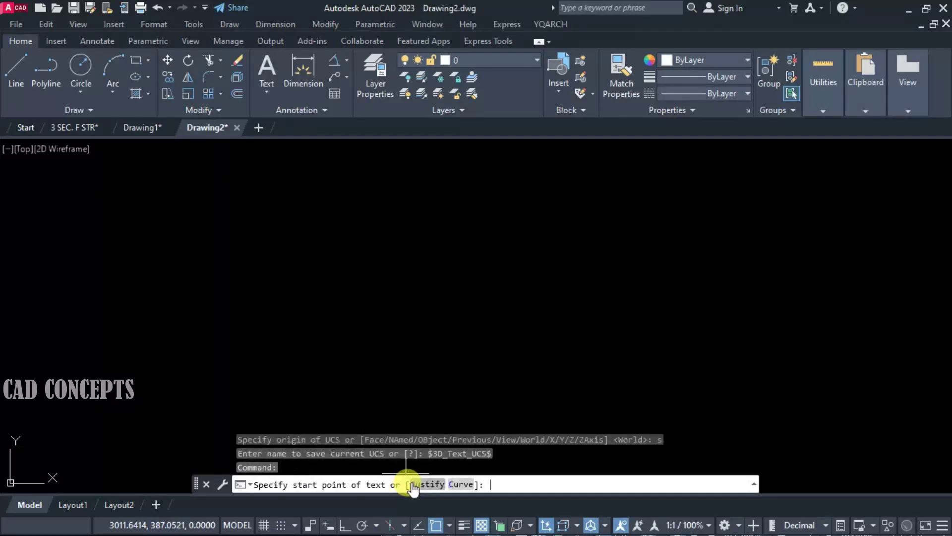
pyautogui.click(373, 336)
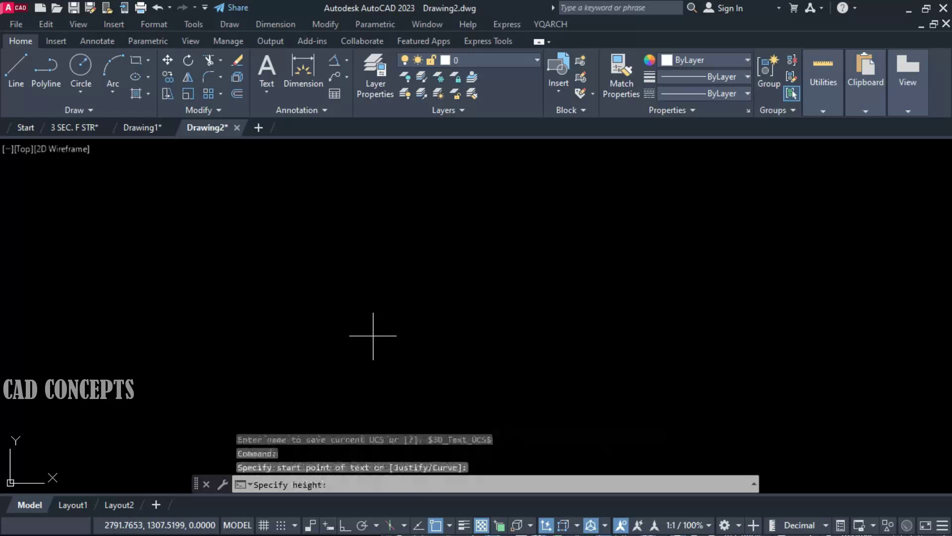
pyautogui.click(686, 164)
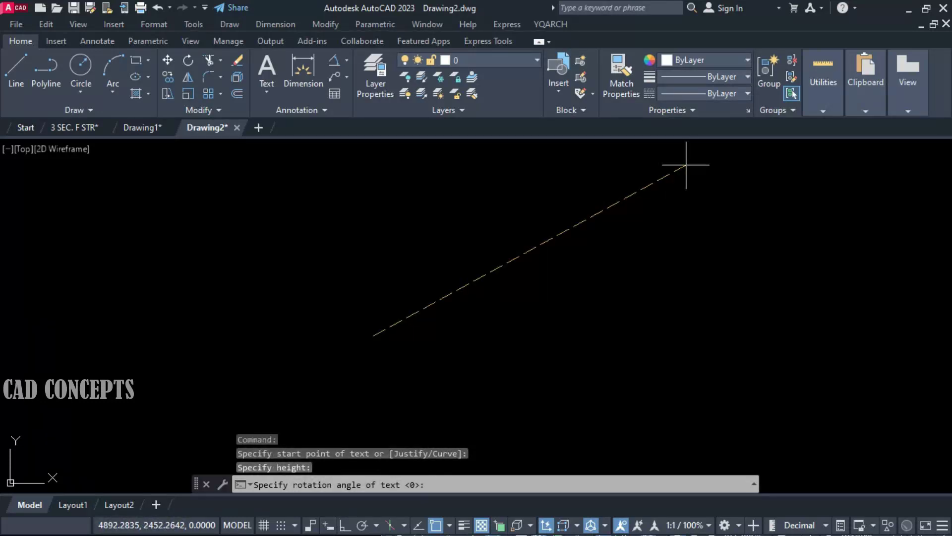
pyautogui.write('0')
pyautogui.press('Return')
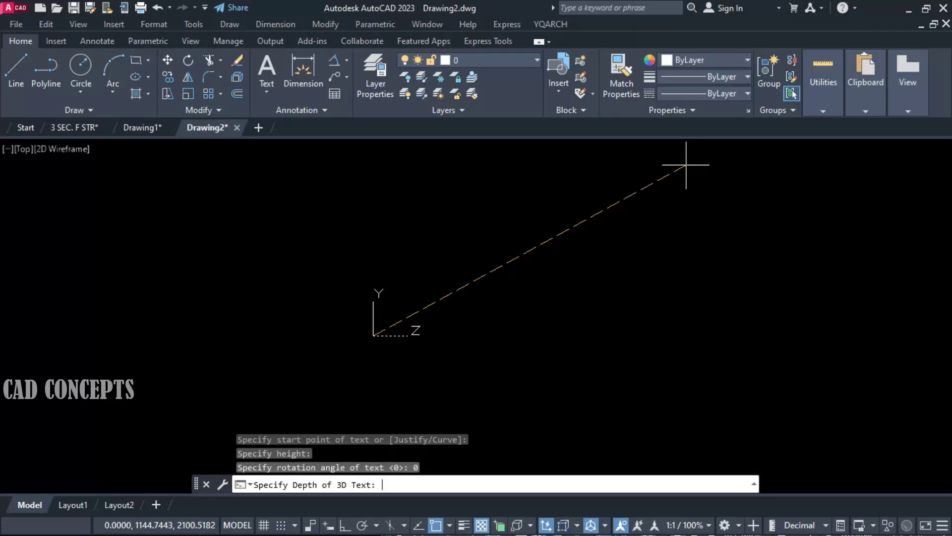
pyautogui.press('Return')
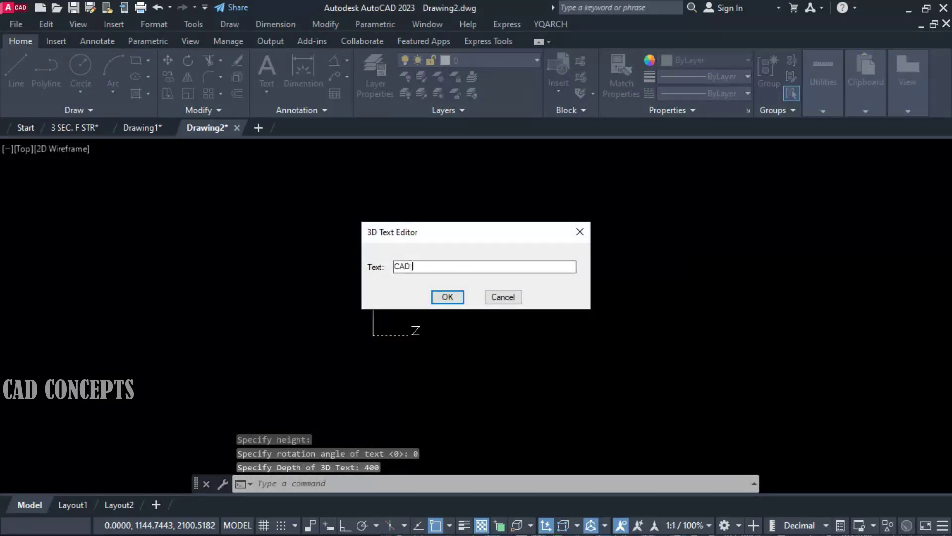
# - Enter "CAD CONCEPTS" as the content and create the 3D text
pyautogui.write('CAD CONCEP')
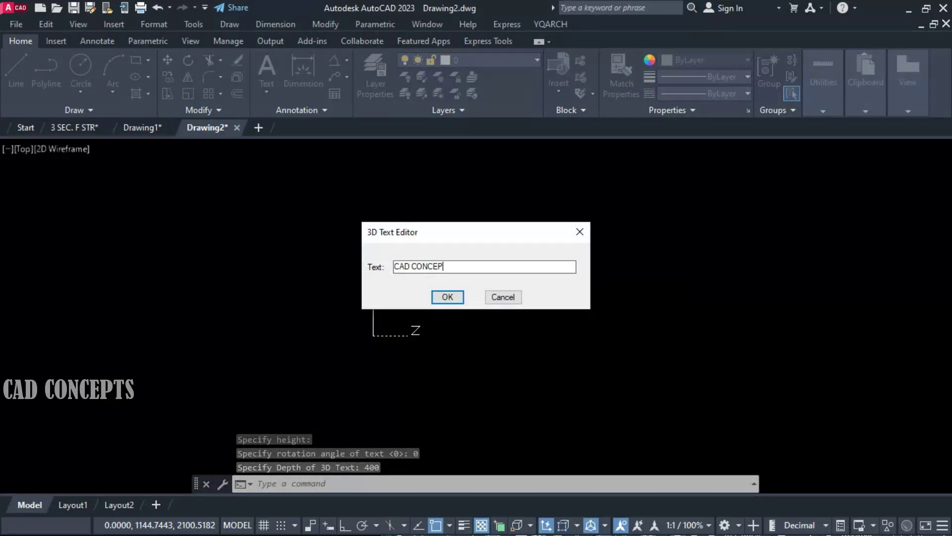
pyautogui.write('TS')
pyautogui.click(435, 299)
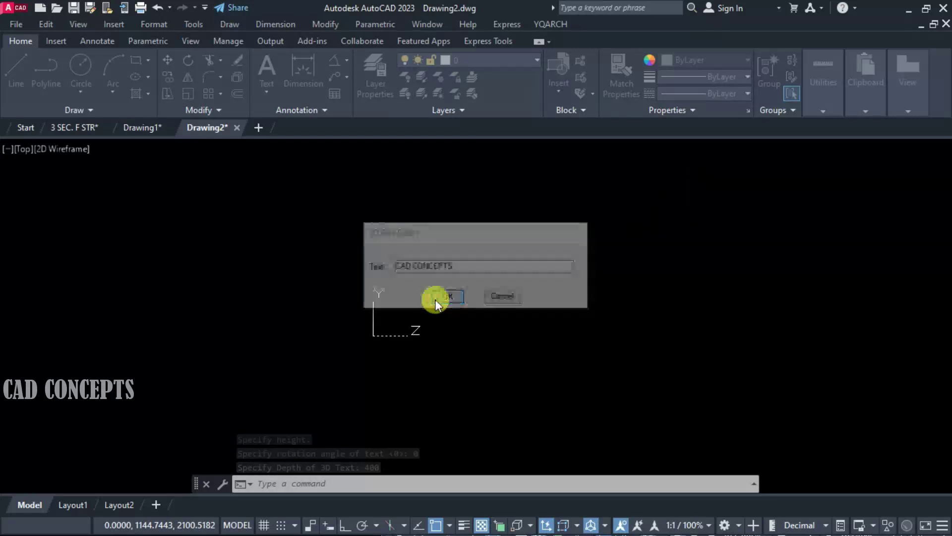
pyautogui.scroll(-5, 298, 322)
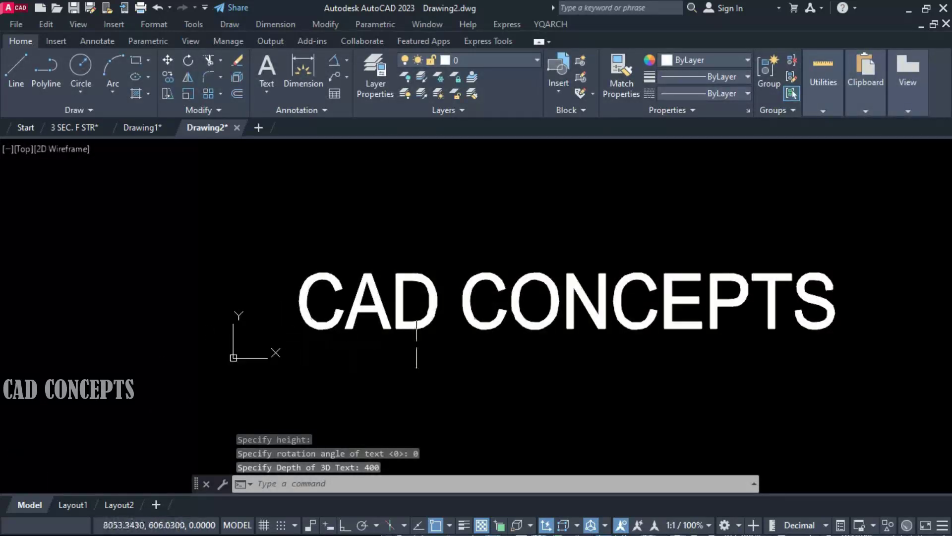
pyautogui.moveTo(476, 343); pyautogui.dragTo(457, 347, button='middle')
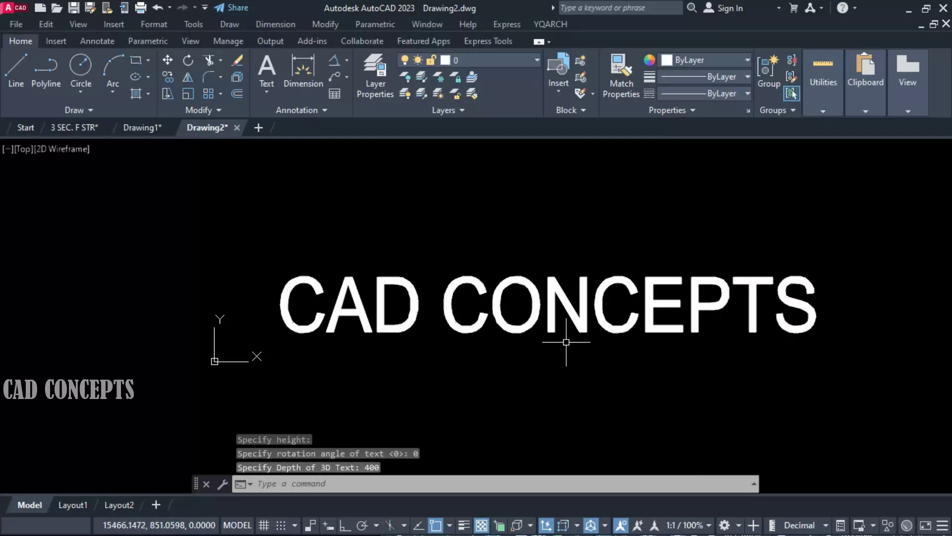
pyautogui.scroll(2, 571, 346)
pyautogui.moveTo(579, 353); pyautogui.dragTo(526, 355, button='middle')
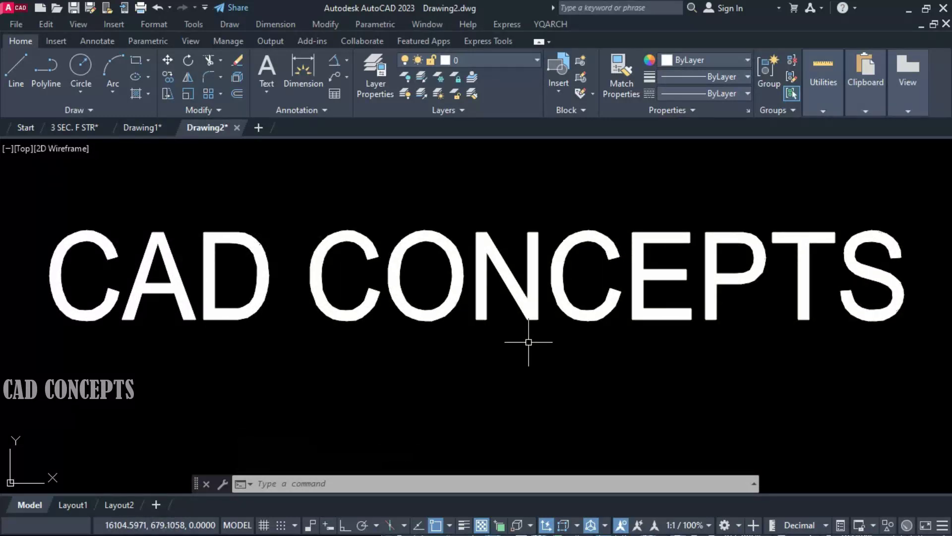
# - Orbit to an angled view of the 3D text and set the visual style to Shaded
pyautogui.write('3DO')
pyautogui.press('Return')
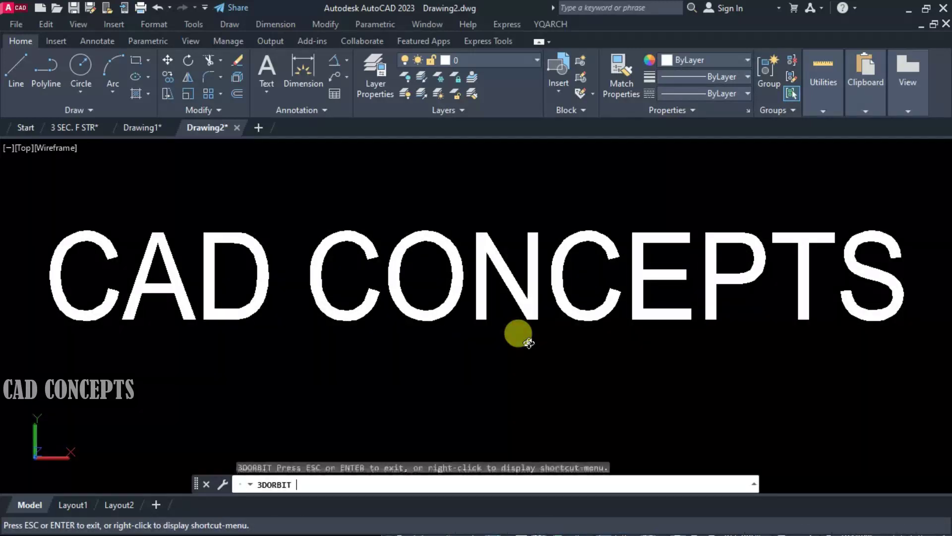
pyautogui.moveTo(509, 350)
pyautogui.mouseDown()
pyautogui.moveTo(522, 404)
pyautogui.moveTo(523, 339)
pyautogui.mouseUp()
pyautogui.press('Escape')
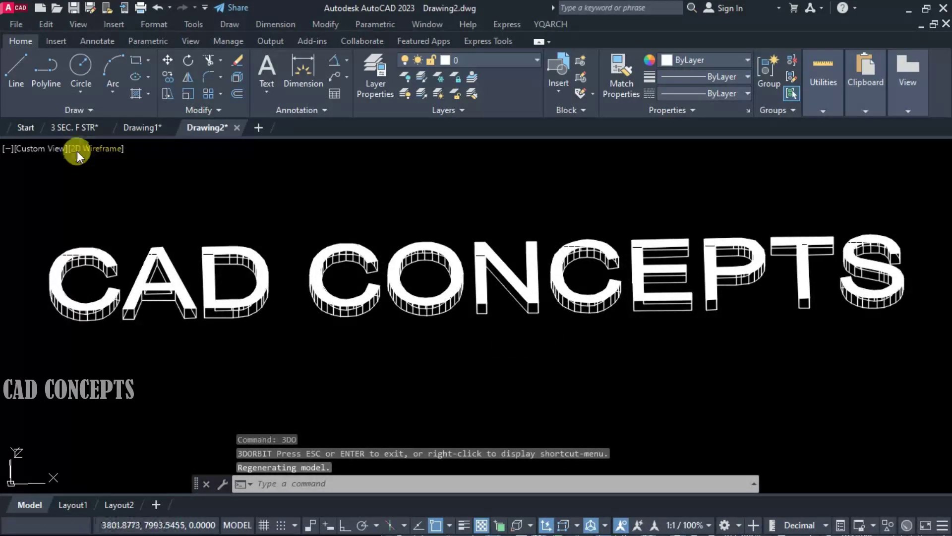
pyautogui.click(77, 151)
pyautogui.click(82, 243)
pyautogui.scroll(4, 387, 323)
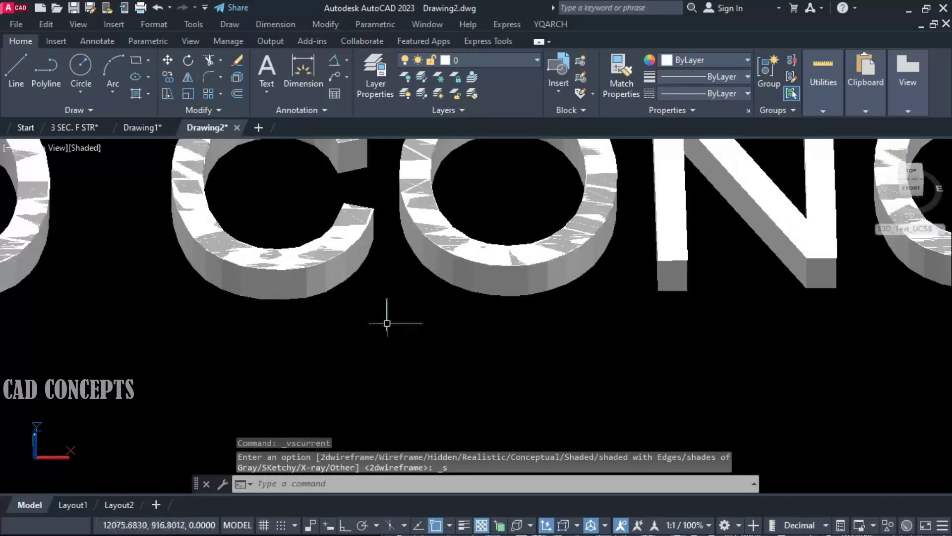
# - Orbit around the shaded 3D text to examine its depth from other angles
pyautogui.write('3')
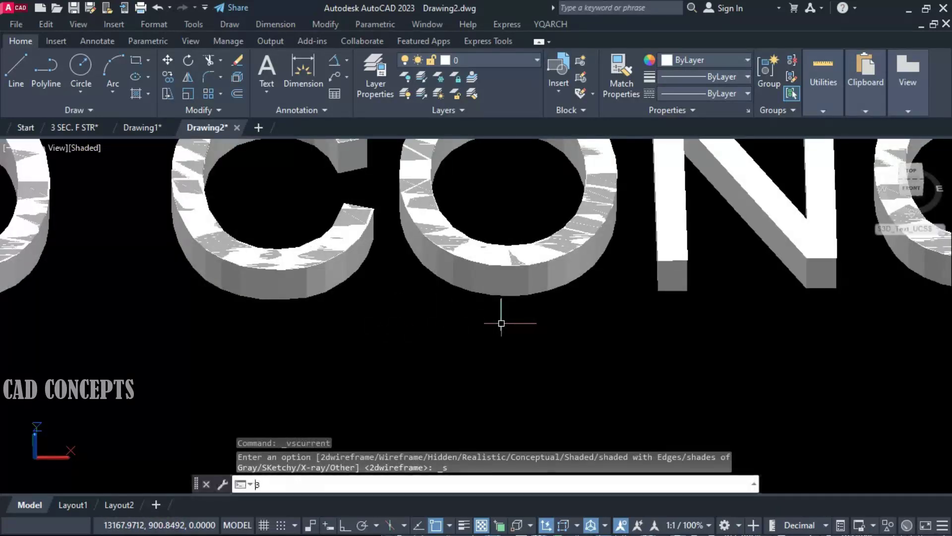
pyautogui.write('DO')
pyautogui.press('Return')
pyautogui.scroll(-4, 630, 329)
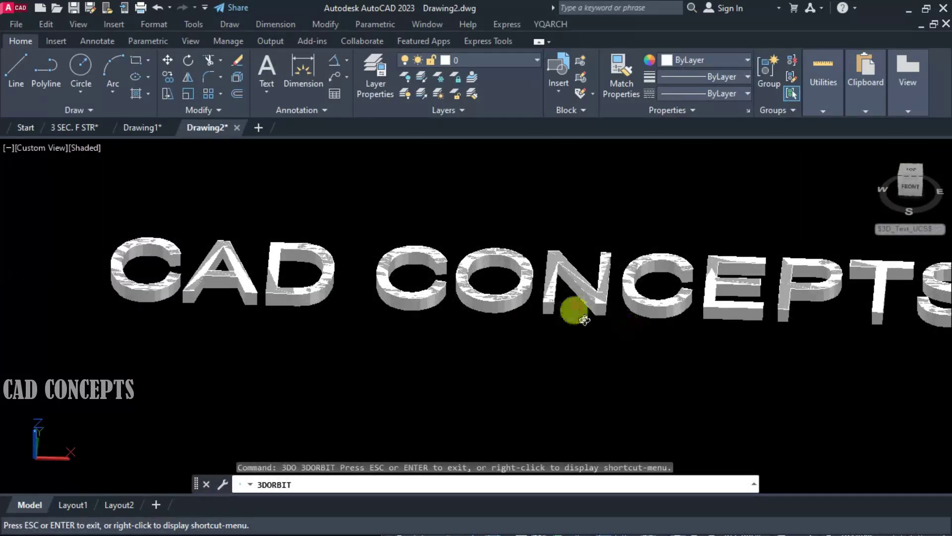
pyautogui.moveTo(489, 330); pyautogui.dragTo(487, 332)
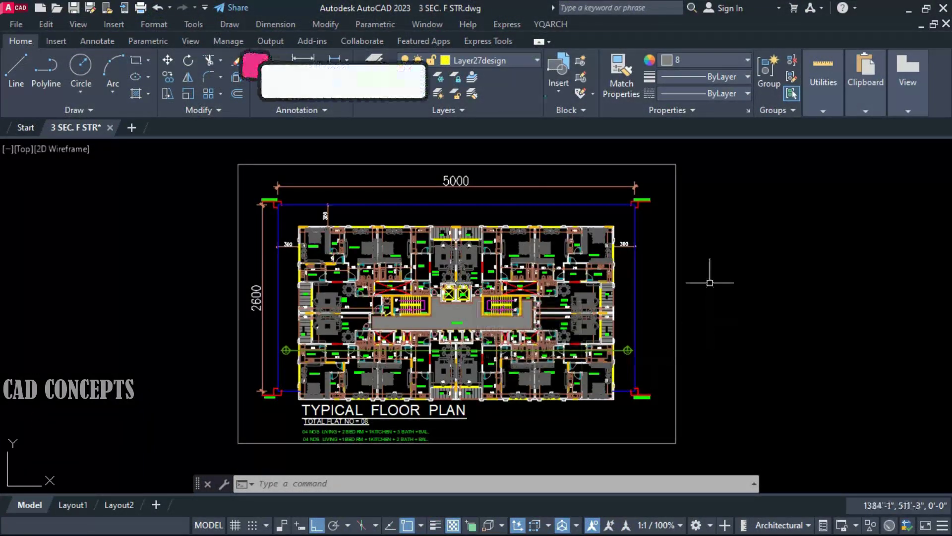
# - Review the list of layers in the typical floor plan drawing
pyautogui.scroll(2, 385, 348)
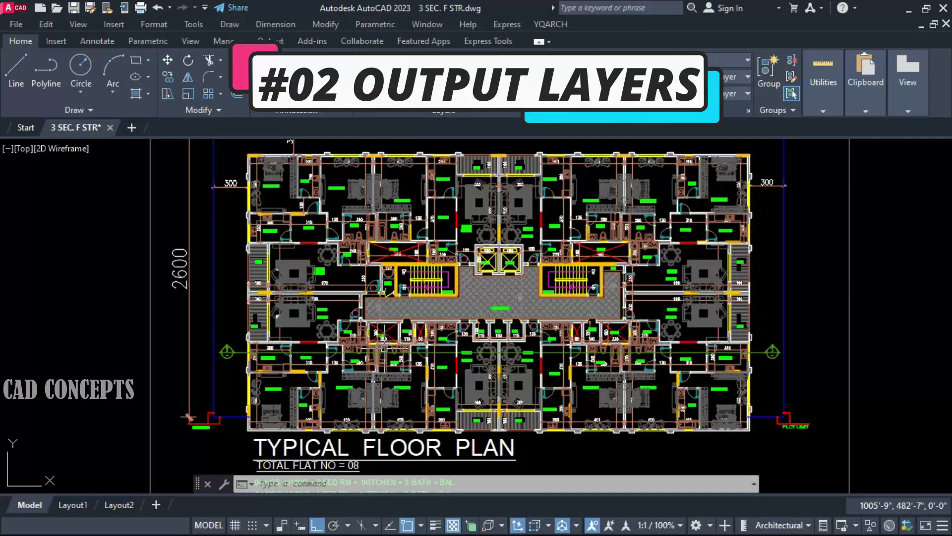
pyautogui.scroll(-2, 372, 350)
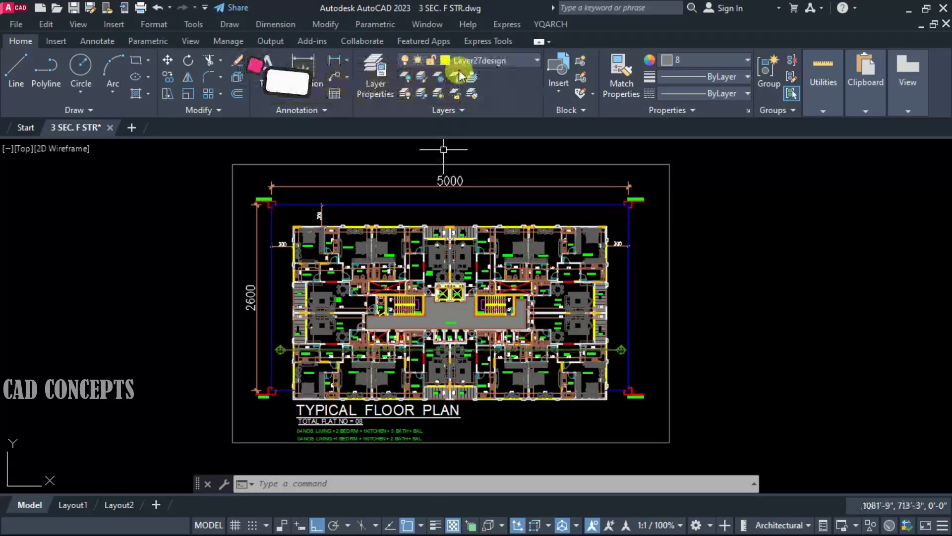
pyautogui.click(466, 60)
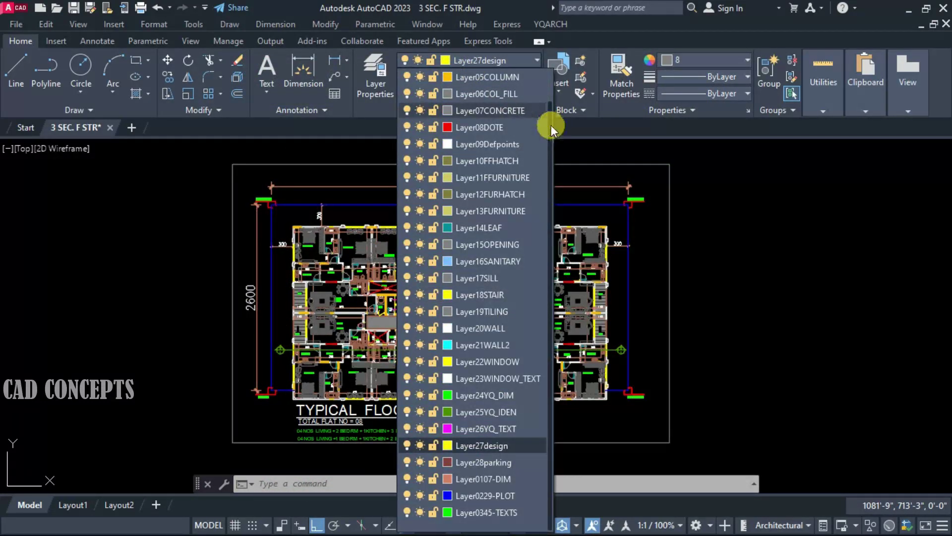
pyautogui.scroll(1, 544, 116)
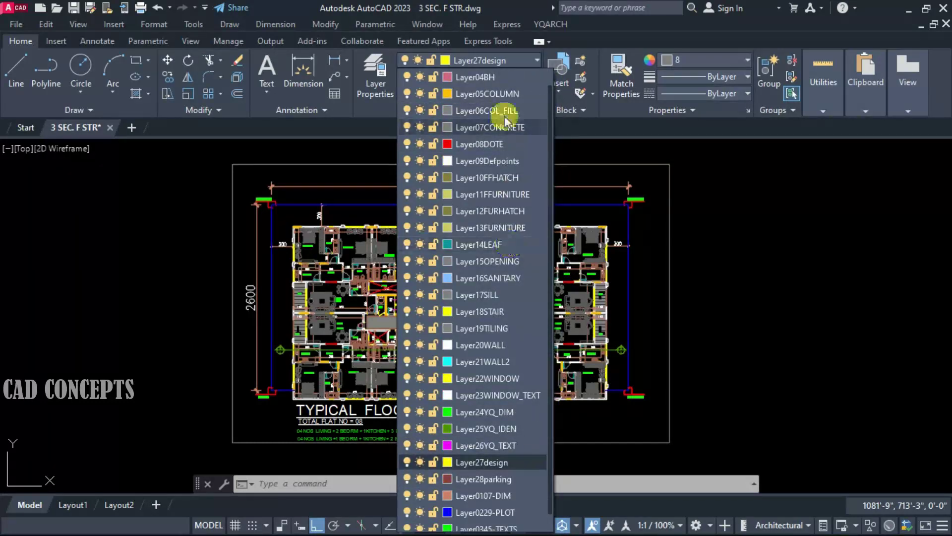
pyautogui.click(737, 305)
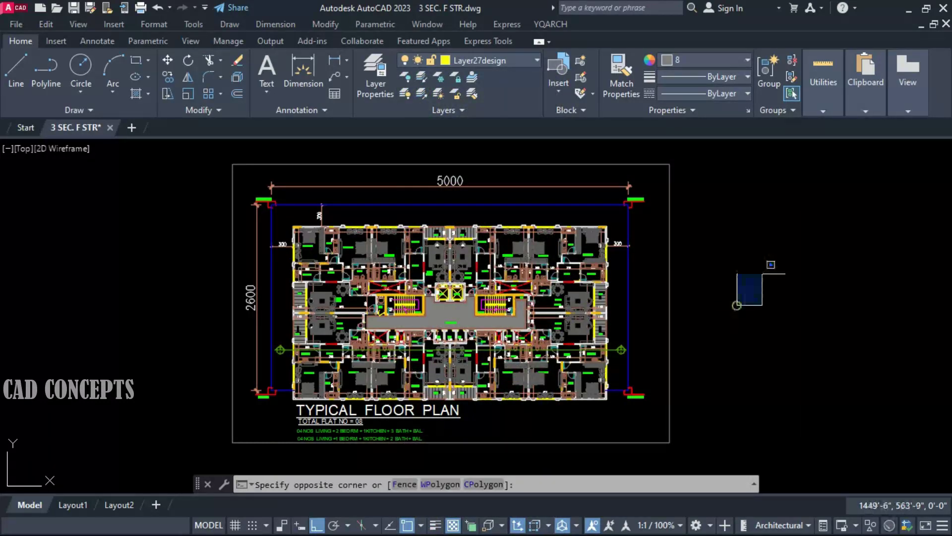
pyautogui.click(762, 273)
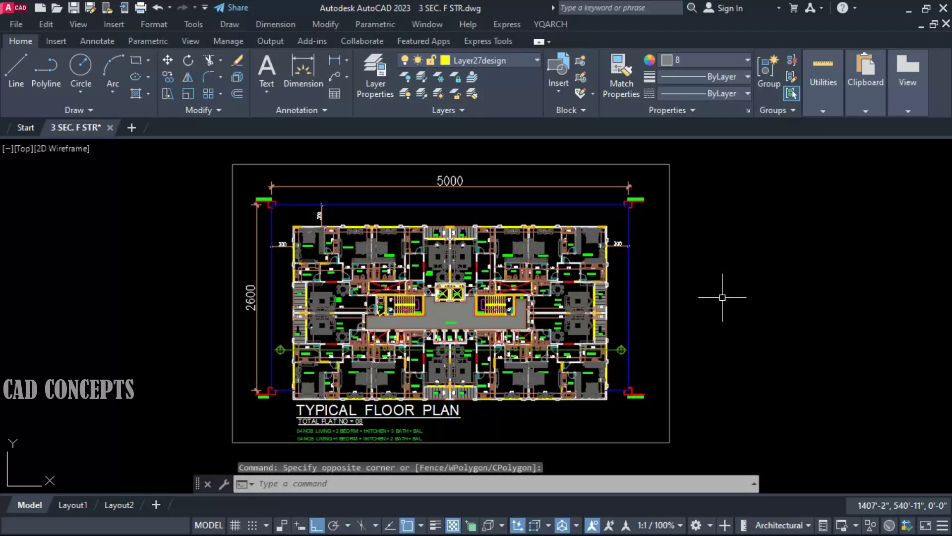
# - Export the drawing's layers with the ERO command to DESIGN LAYER.txt in the "layer" folder
pyautogui.write('ERO')
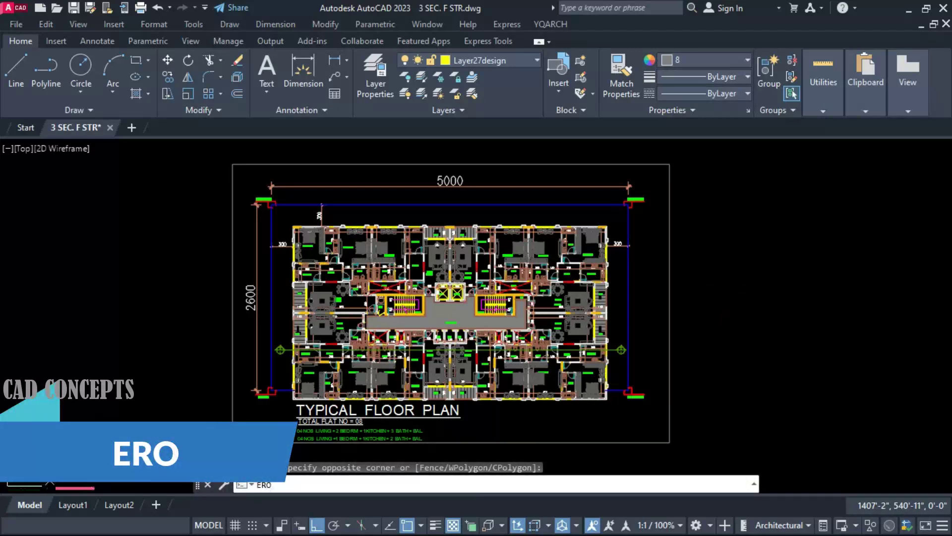
pyautogui.press('Return')
pyautogui.click(458, 195)
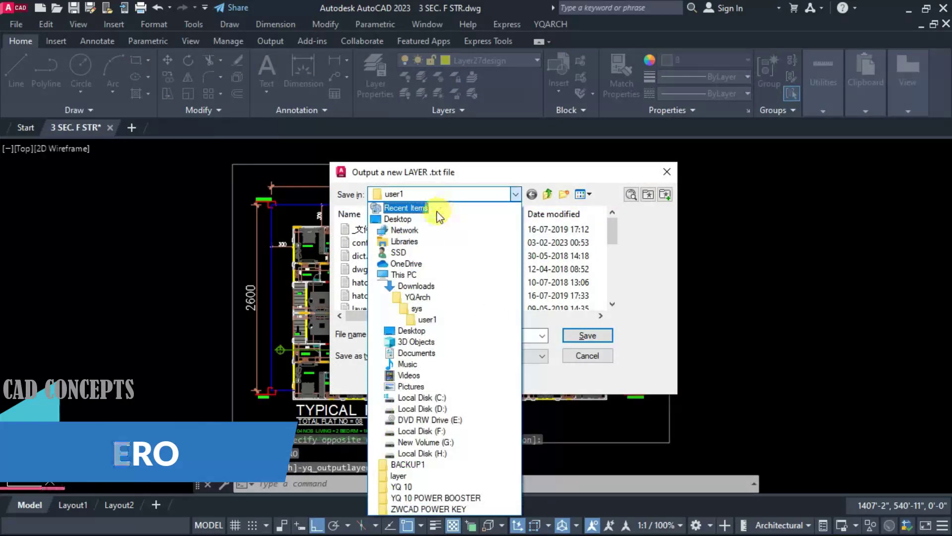
pyautogui.click(398, 475)
pyautogui.doubleClick(410, 337)
pyautogui.doubleClick(409, 336)
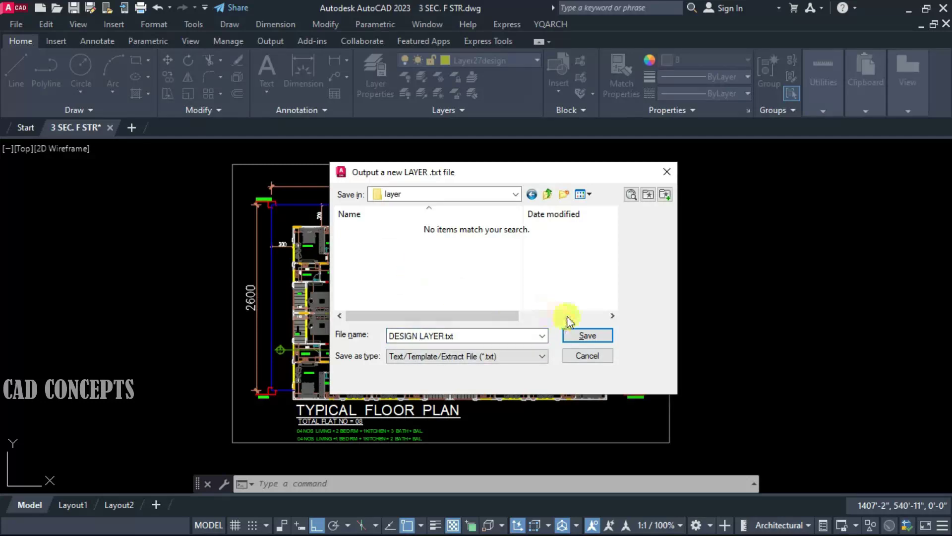
pyautogui.click(570, 334)
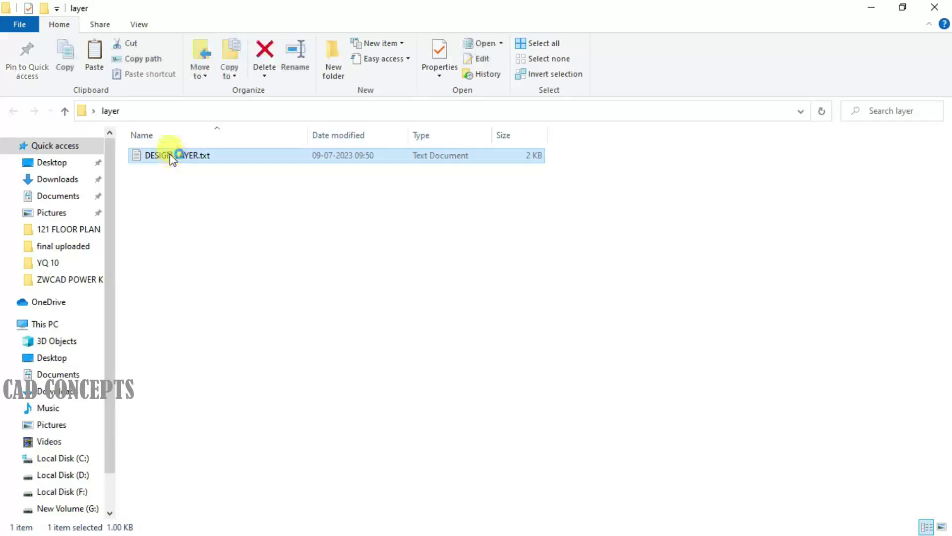
# - Open the exported DESIGN LAYER.txt in Notepad and examine its layer definitions
pyautogui.doubleClick(170, 155)
pyautogui.click(870, 124)
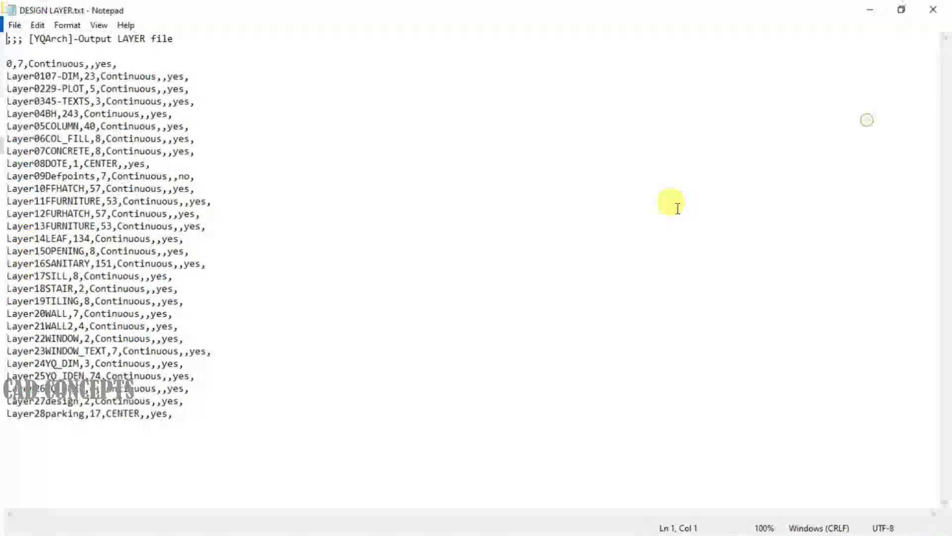
pyautogui.click(316, 443)
pyautogui.hotkey('ctrl', 'shift', 'Home')
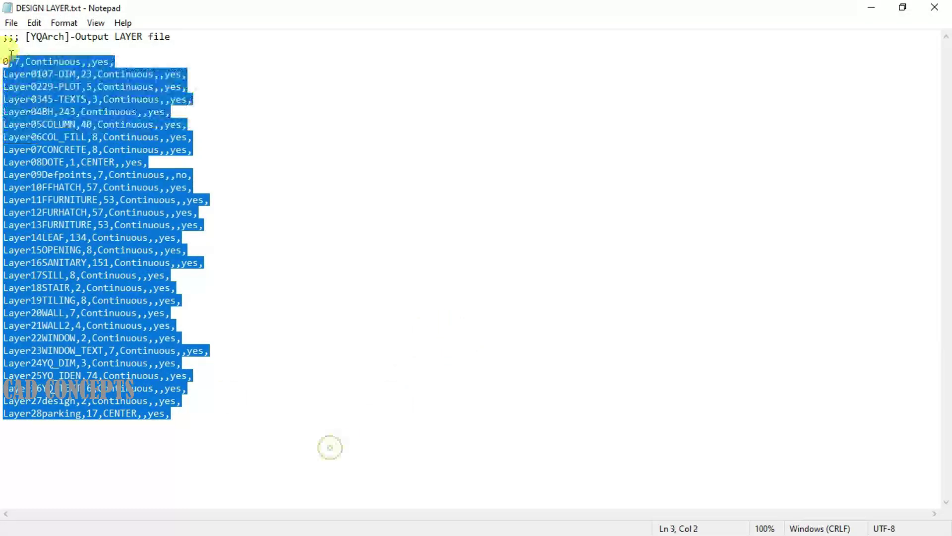
pyautogui.click(315, 152)
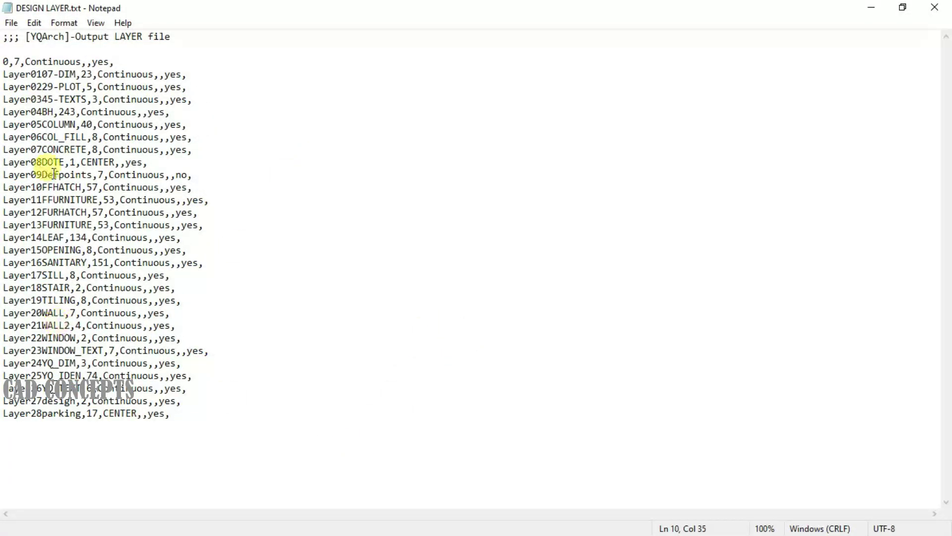
pyautogui.moveTo(491, 8); pyautogui.dragTo(722, 76)
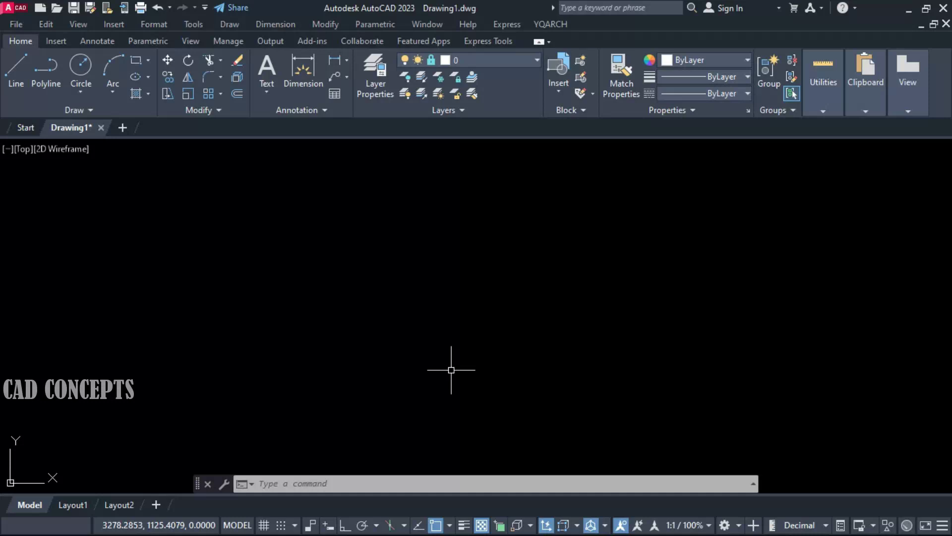
# - Import the layer definitions with the ERI command from DESIGN LAYER.txt in the desktop "layer" folder
pyautogui.write('ERI')
pyautogui.press('Return')
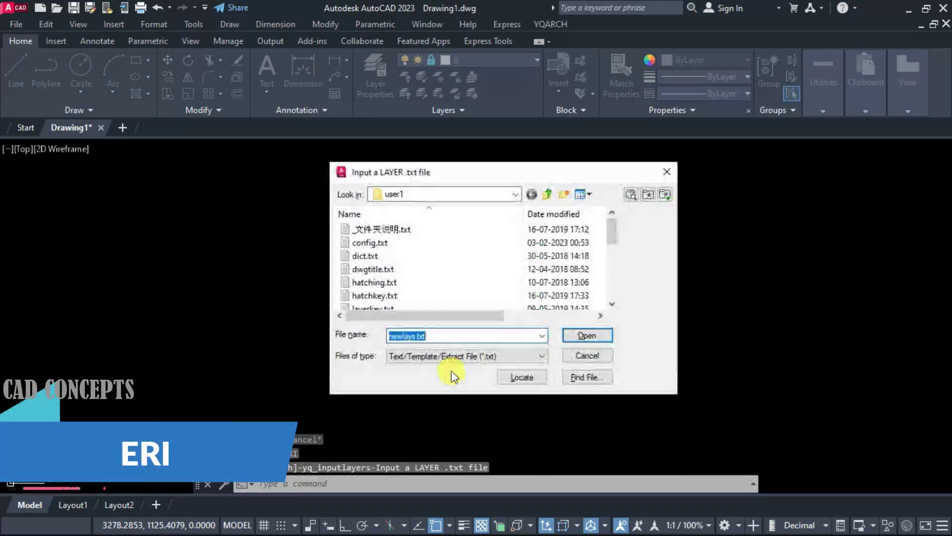
pyautogui.click(436, 194)
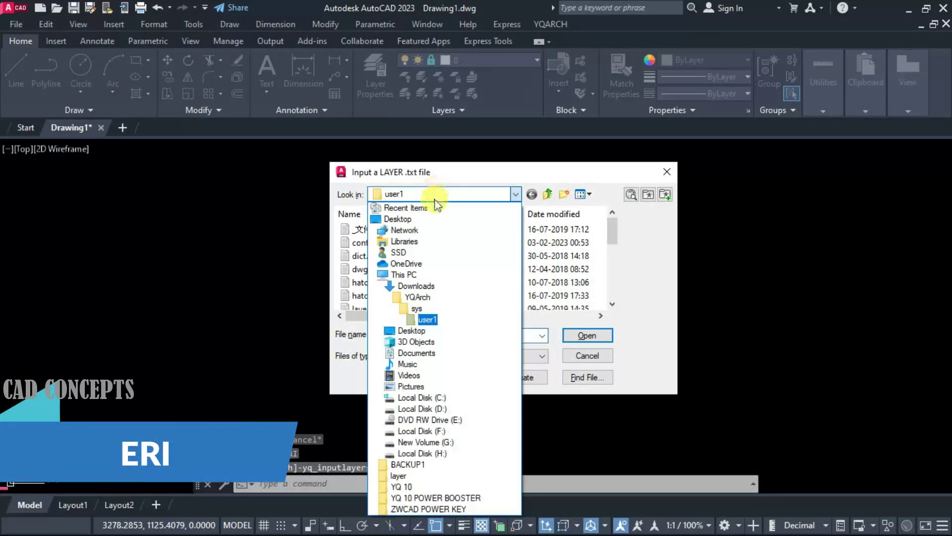
pyautogui.click(398, 219)
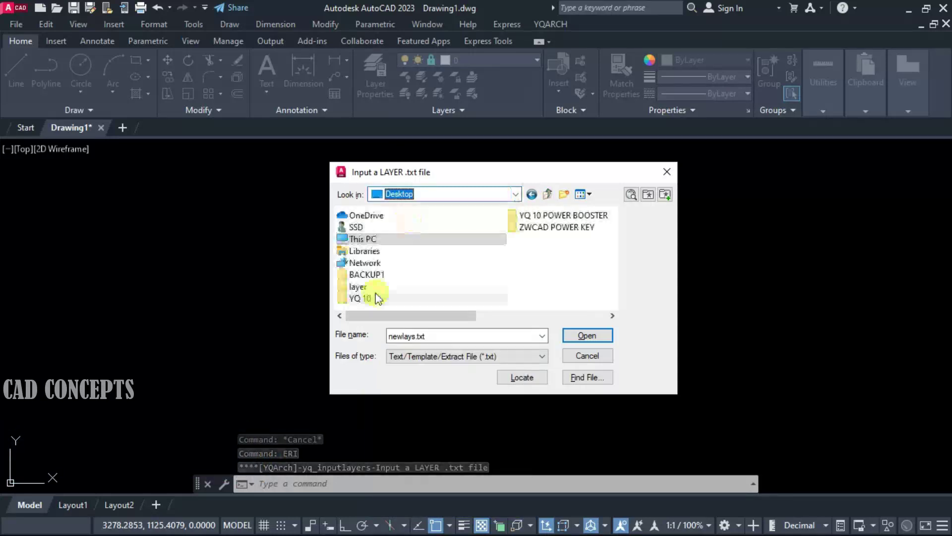
pyautogui.doubleClick(360, 286)
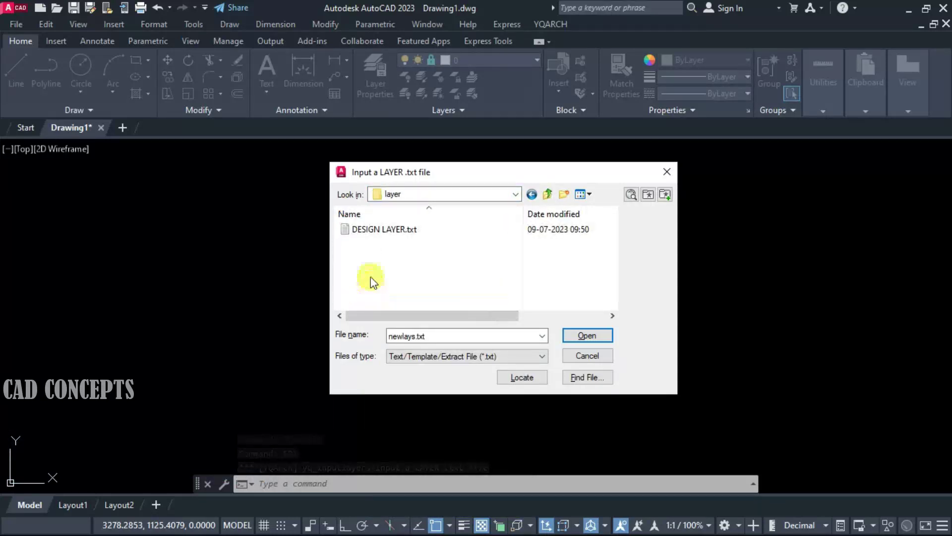
pyautogui.click(375, 231)
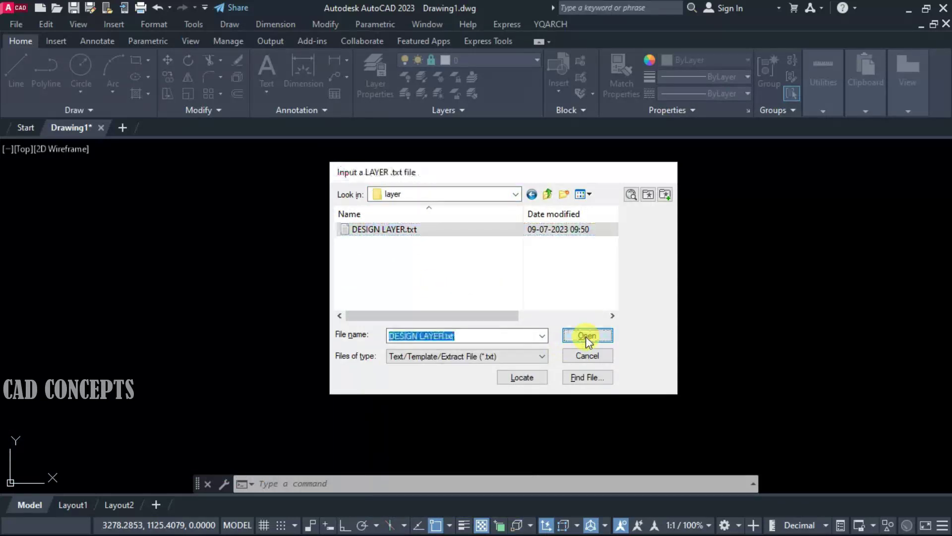
pyautogui.click(586, 336)
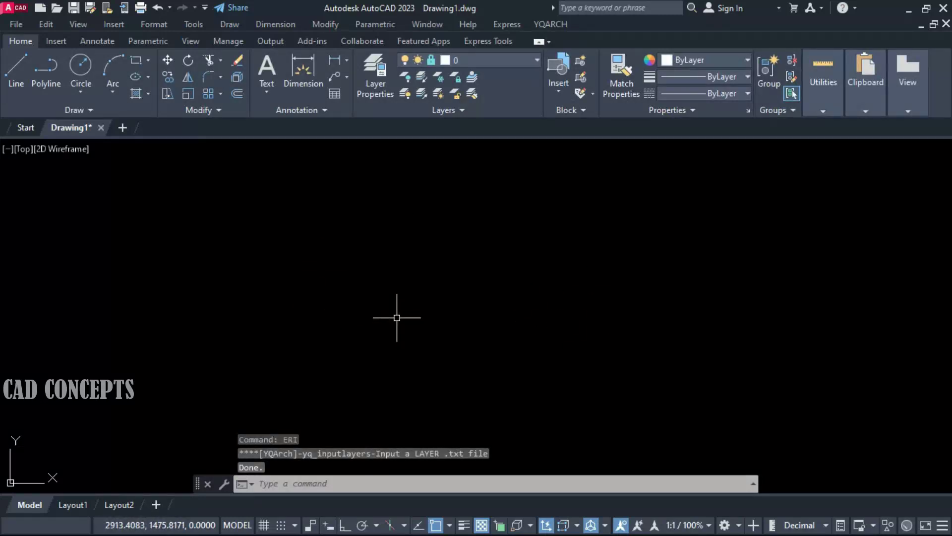
# - Examine the drawing's layer list for the imported layers
pyautogui.click(490, 59)
pyautogui.scroll(1, 472, 437)
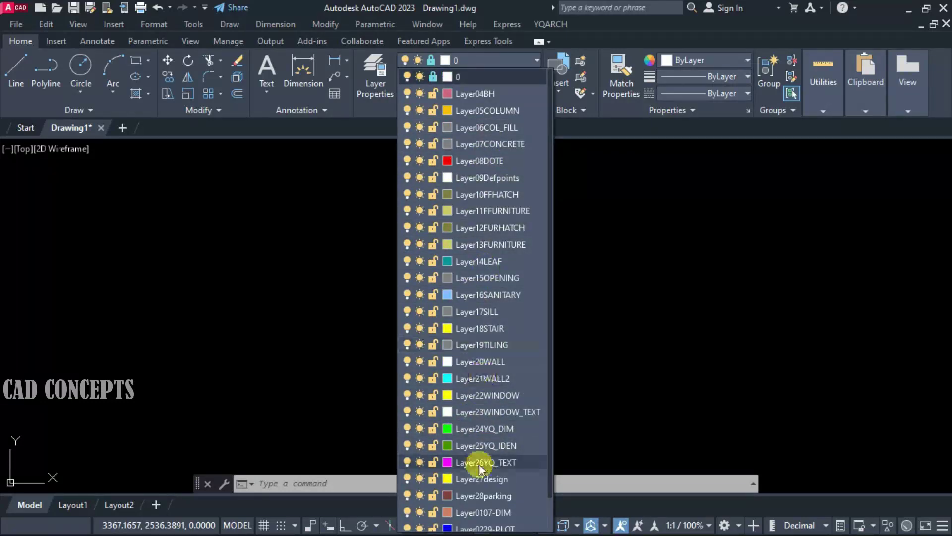
pyautogui.scroll(-1, 479, 464)
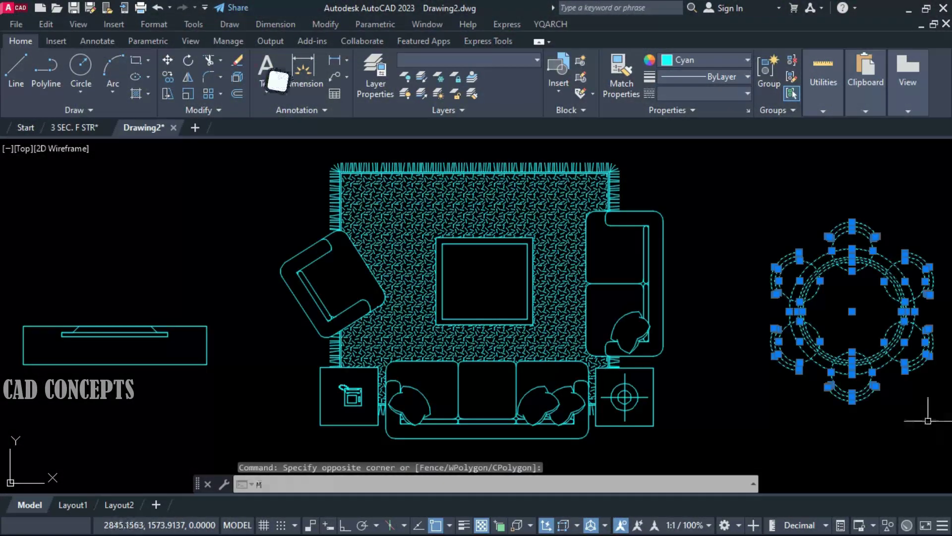
# - Move the selected round dining table with its six chairs slightly toward the living room furniture
pyautogui.write('m')
pyautogui.press('Return')
pyautogui.click(838, 306)
pyautogui.click(838, 307)
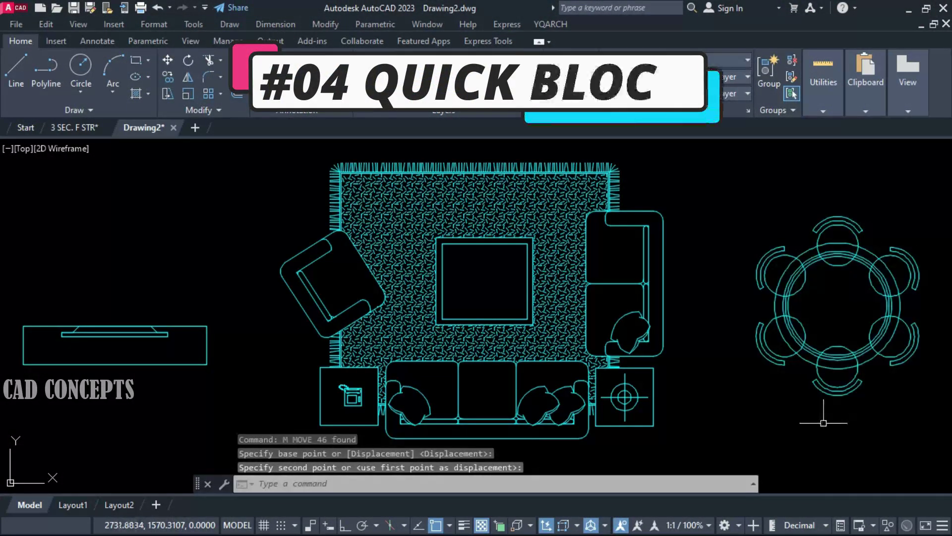
# - Move the whole TV unit slightly closer to the living room furniture and upward
pyautogui.click(248, 287)
pyautogui.click(14, 397)
pyautogui.write('m')
pyautogui.press('Return')
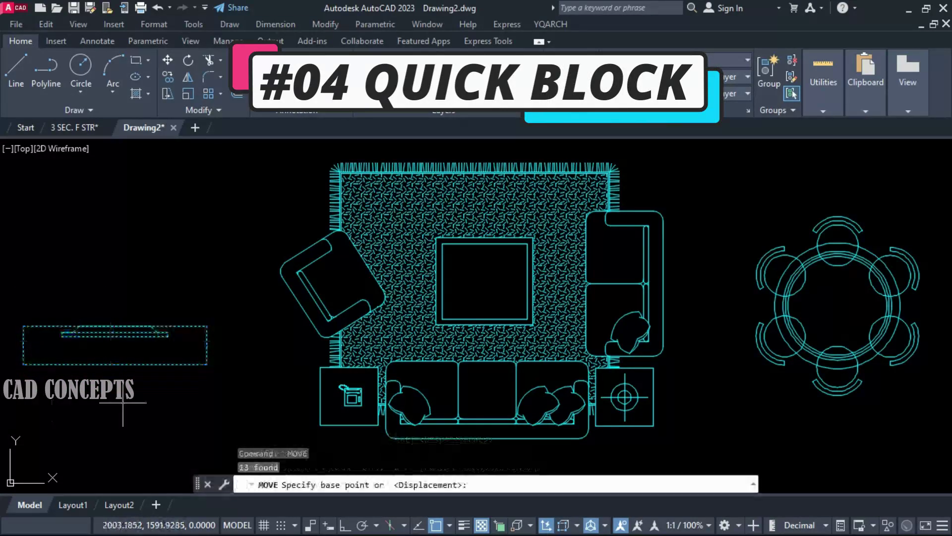
pyautogui.click(125, 402)
pyautogui.click(149, 392)
pyautogui.press('Escape')
pyautogui.click(308, 295)
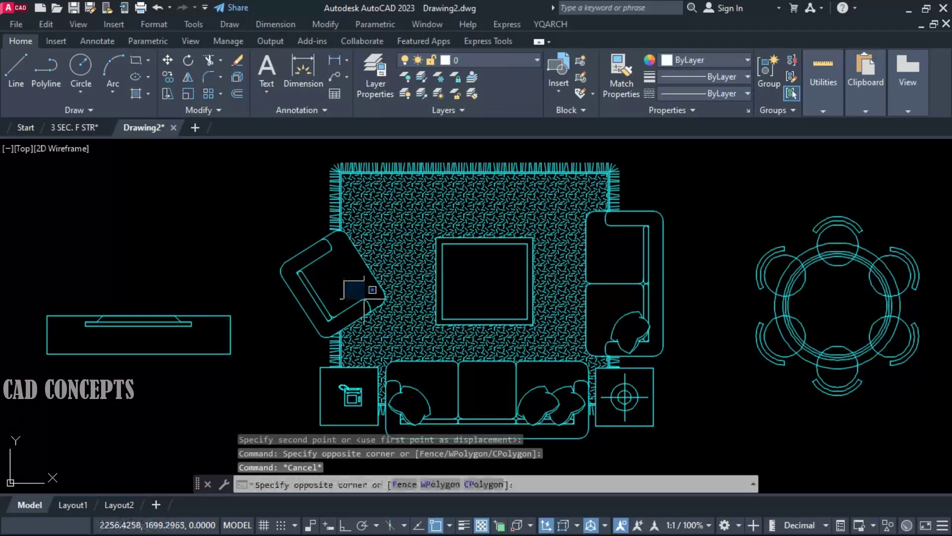
pyautogui.press('Escape')
pyautogui.click(442, 392)
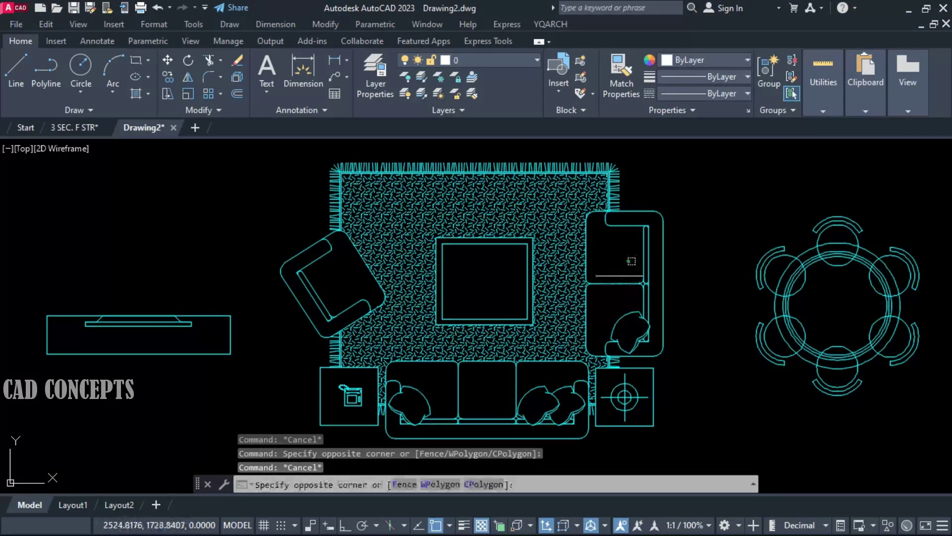
pyautogui.click(611, 269)
pyautogui.click(680, 370)
pyautogui.click(484, 404)
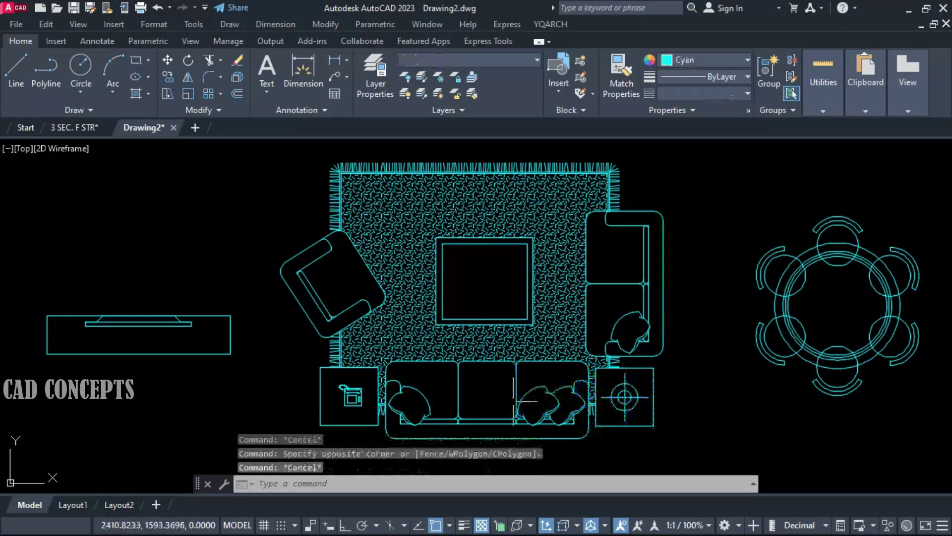
pyautogui.click(510, 408)
pyautogui.click(483, 273)
pyautogui.press('Escape')
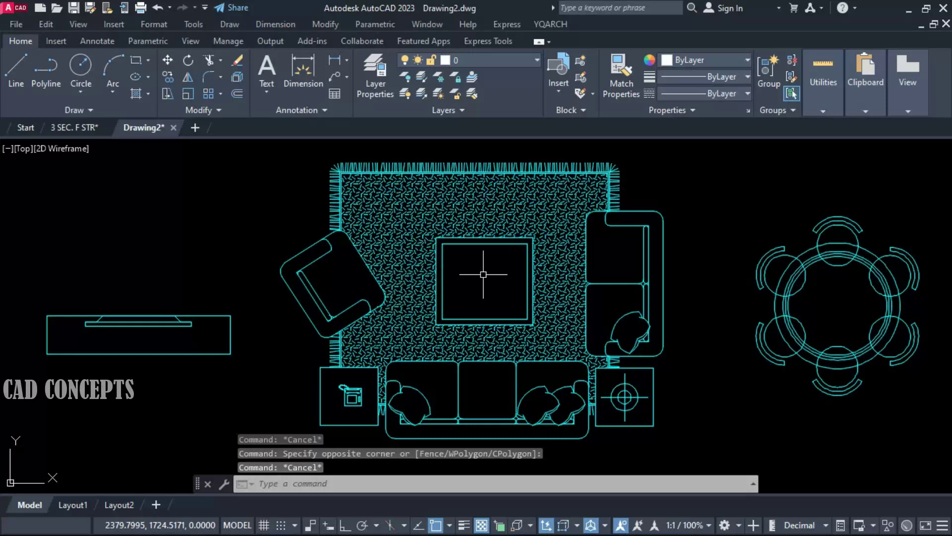
# - Make the TV unit a quick block with the BBN command, using its center as base point
pyautogui.write('BBN')
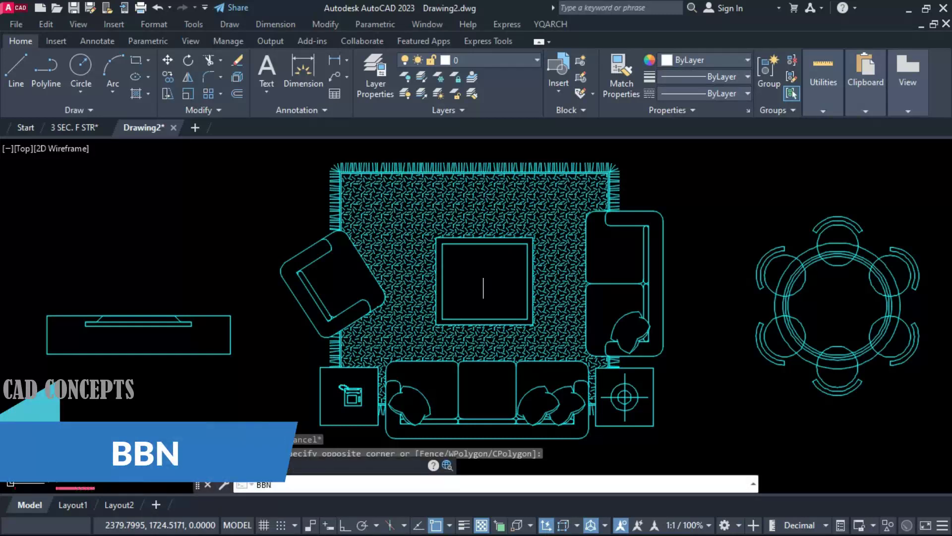
pyautogui.press('Return')
pyautogui.click(30, 294)
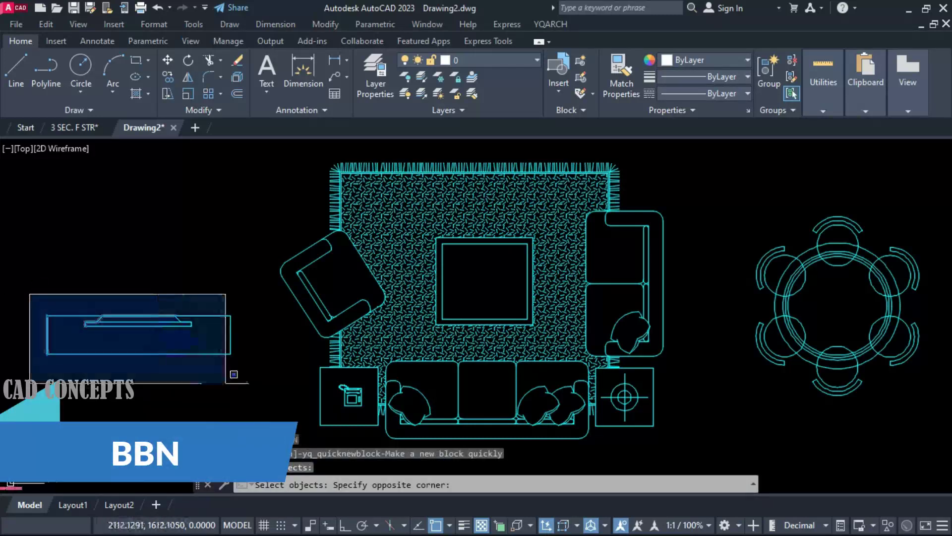
pyautogui.click(240, 389)
pyautogui.press('Return')
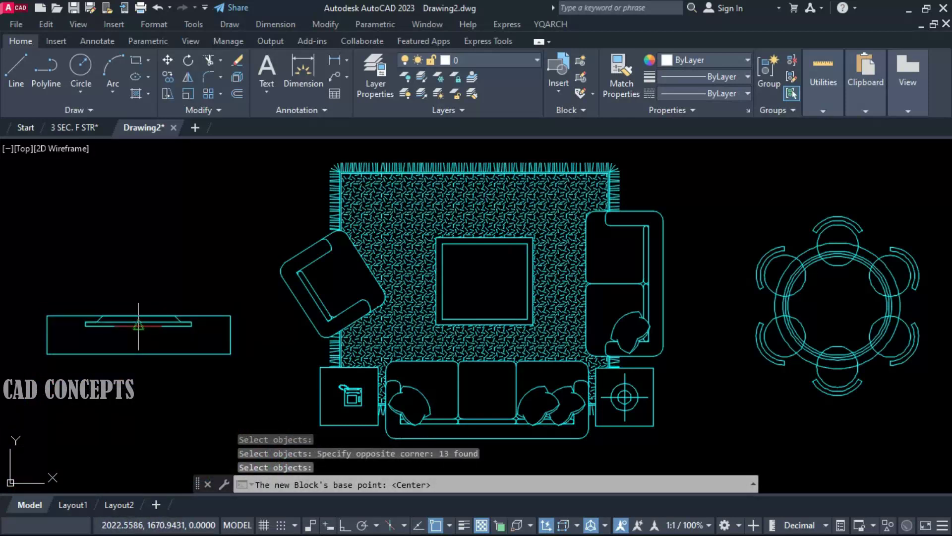
pyautogui.press('Return')
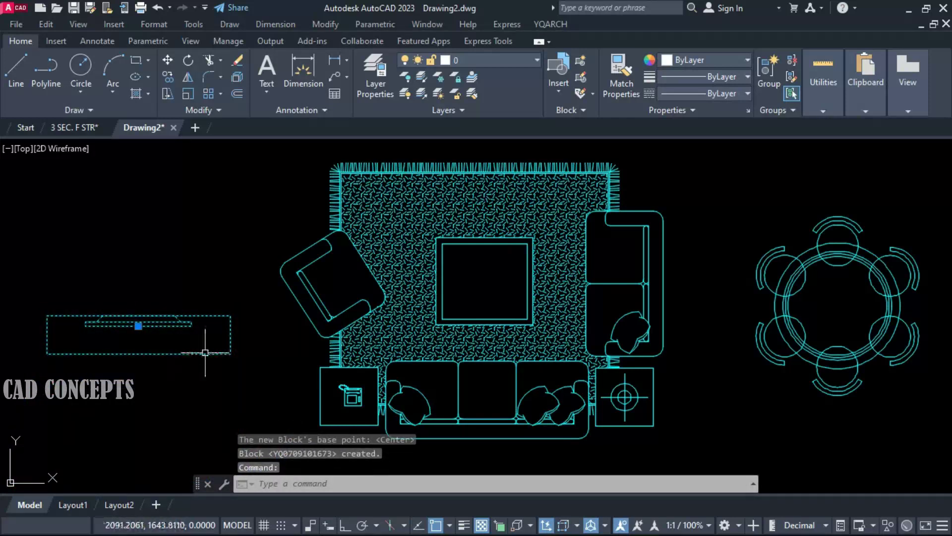
# - Make the sofas, rug and tables one quick block with BBN, with the base point on the coffee table's lower inner edge
pyautogui.write('BBN')
pyautogui.press('Return')
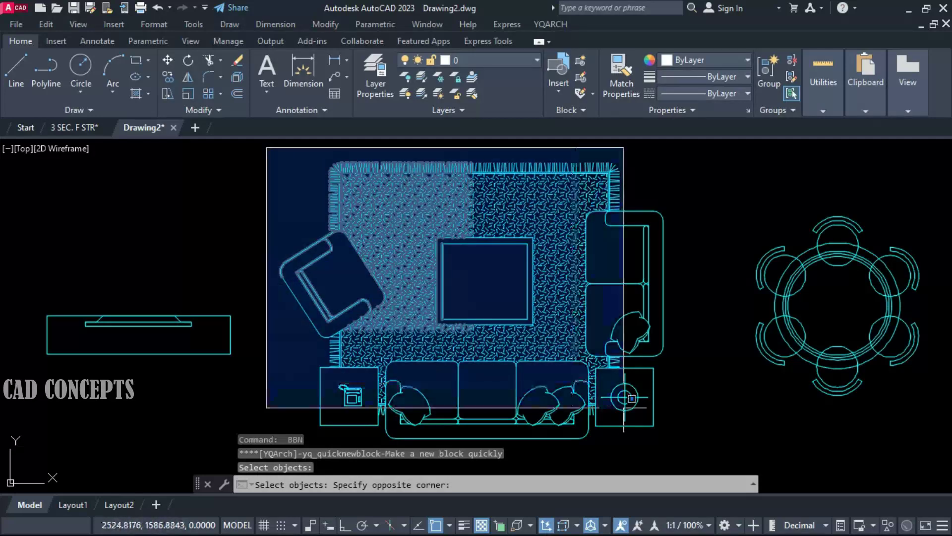
pyautogui.click(706, 459)
pyautogui.press('Return')
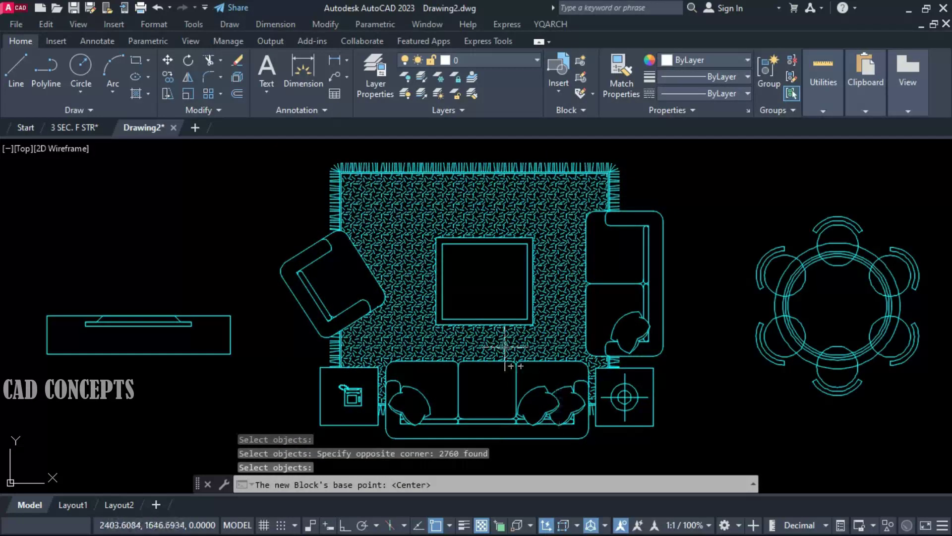
pyautogui.click(485, 318)
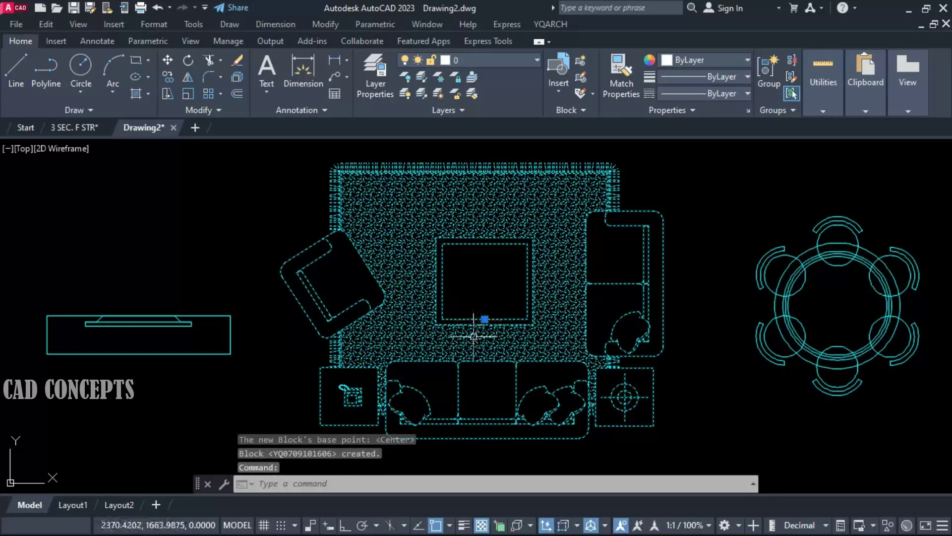
# - Make the round dining table and chairs a quick block with BBN, using its center as base point
pyautogui.write('BBN')
pyautogui.press('Return')
pyautogui.click(718, 189)
pyautogui.click(933, 422)
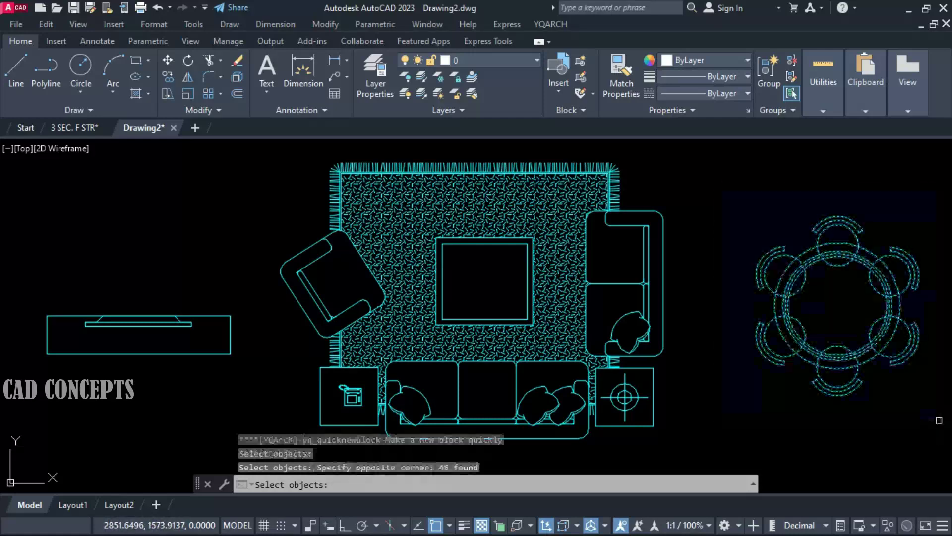
pyautogui.press('Return')
pyautogui.press('Return')
# - Check by selection whether the dining set and the living room furniture are each a single block
pyautogui.click(828, 363)
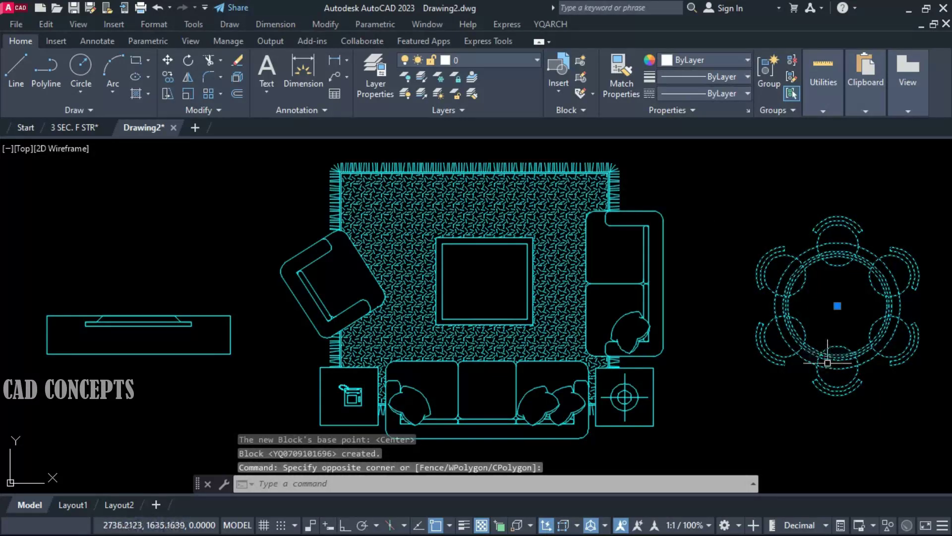
pyautogui.press('Escape')
pyautogui.press('Escape')
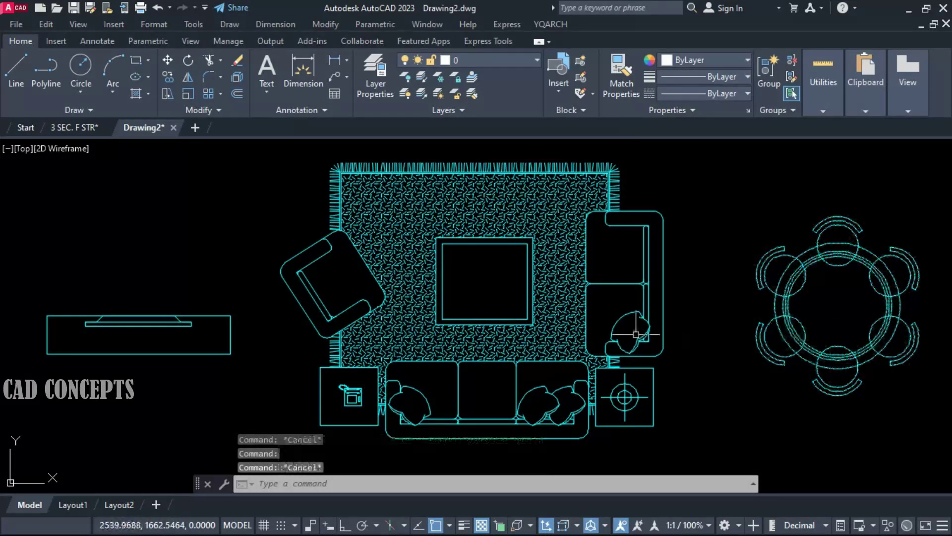
pyautogui.click(626, 339)
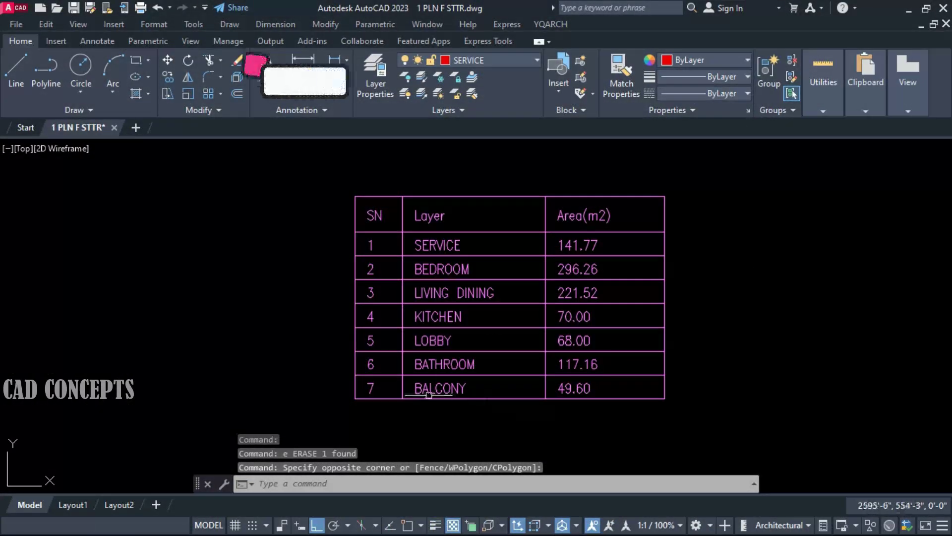
# - Erase the entire layer area table and undo the erasure
pyautogui.click(321, 422)
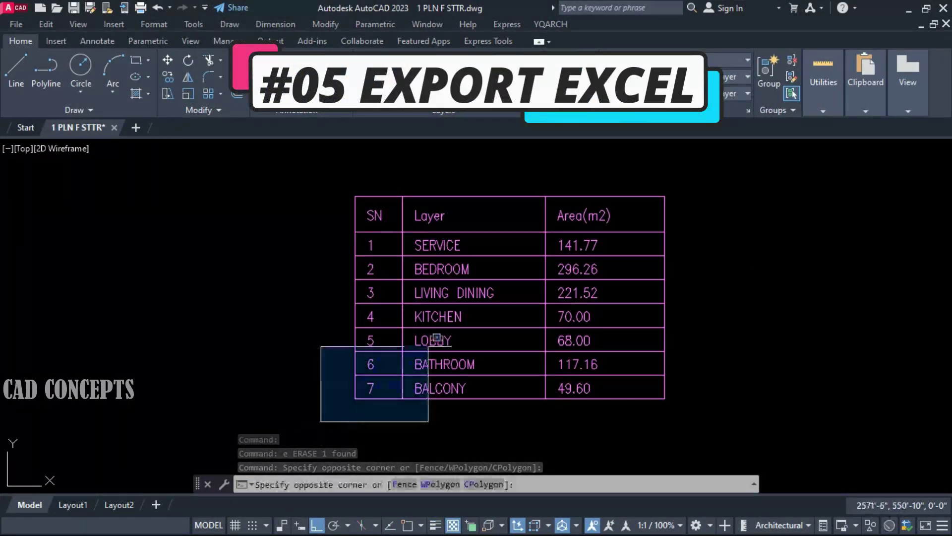
pyautogui.click(684, 184)
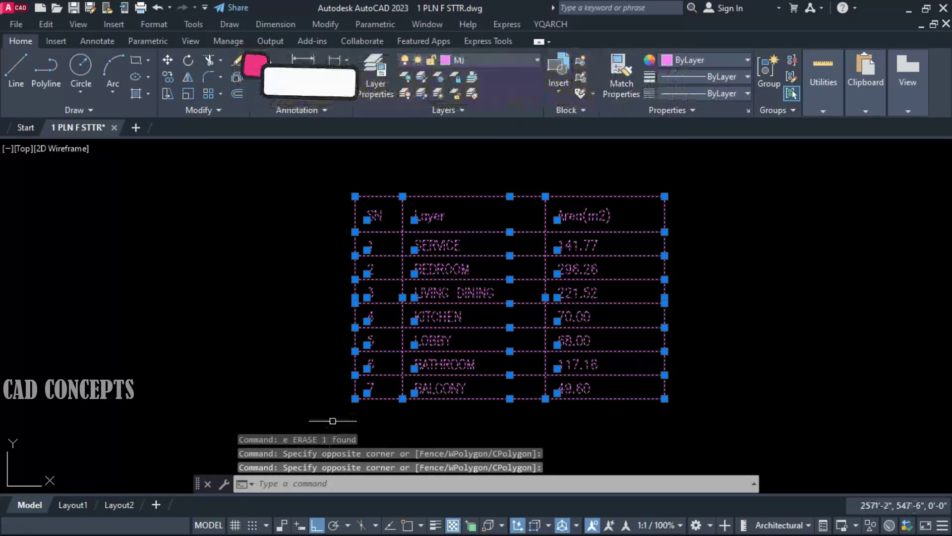
pyautogui.press('Delete')
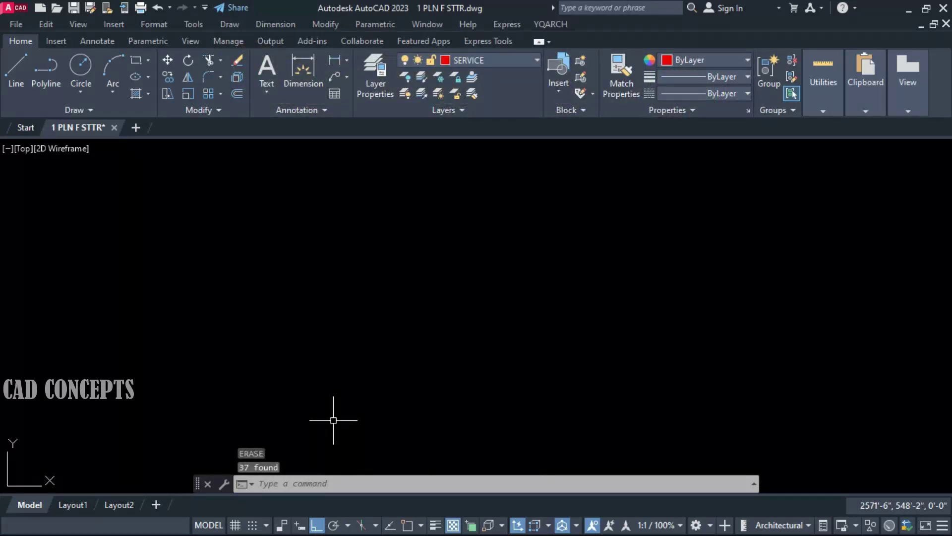
pyautogui.hotkey('ctrl', 'z')
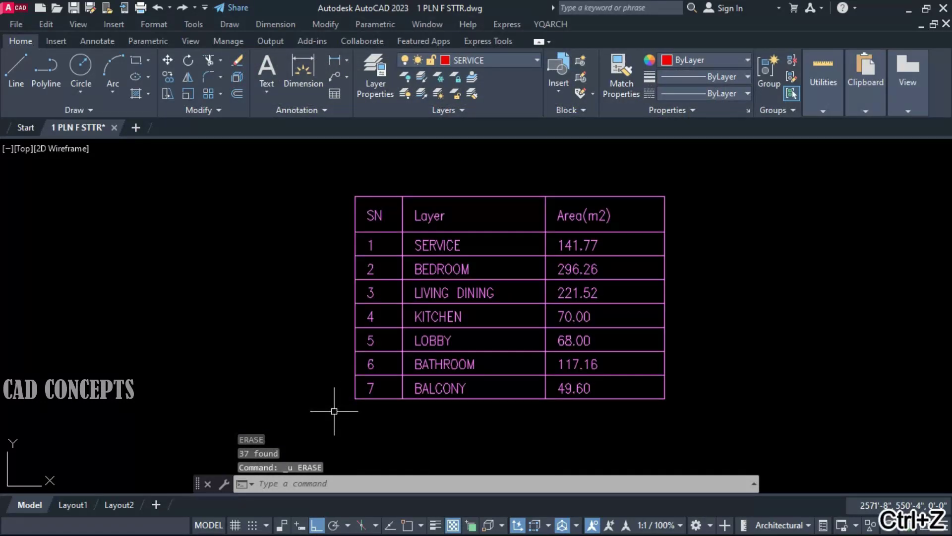
# - Export the layer area table to a spreadsheet with the T2E command, using the "Output to [Excel]" setting
pyautogui.write('T2E')
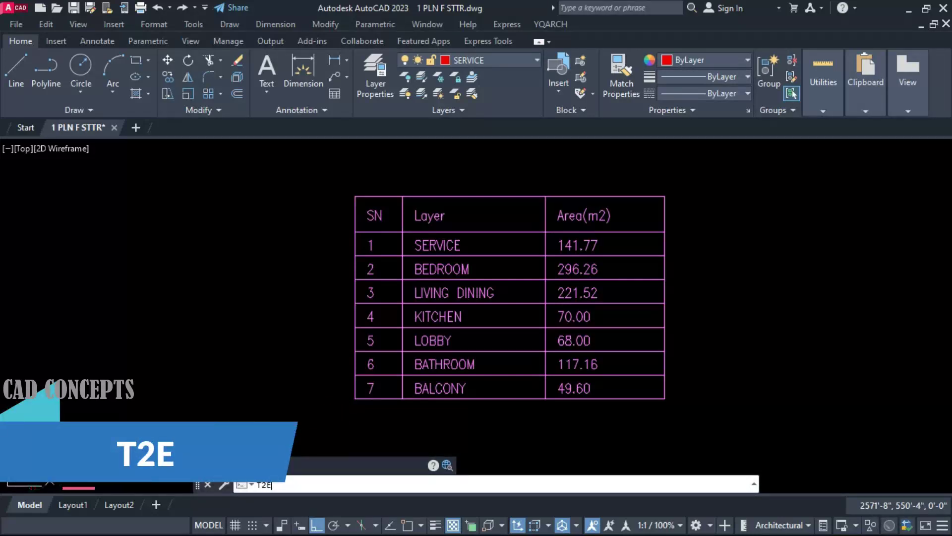
pyautogui.press('Return')
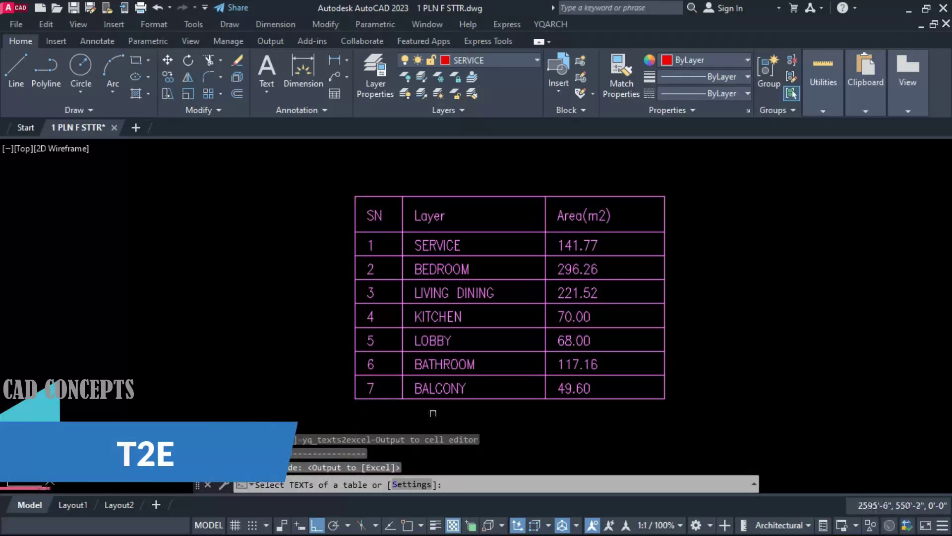
pyautogui.click(417, 485)
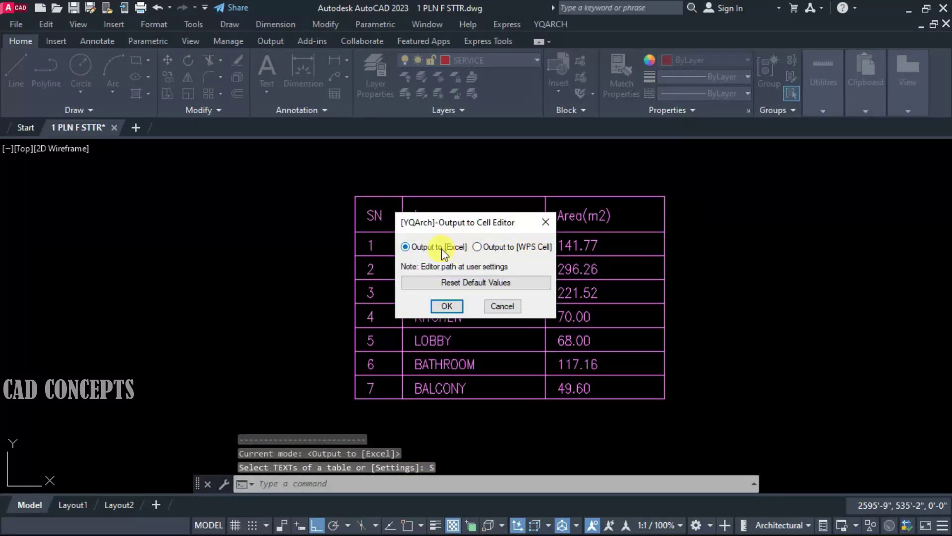
pyautogui.click(447, 306)
pyautogui.click(339, 170)
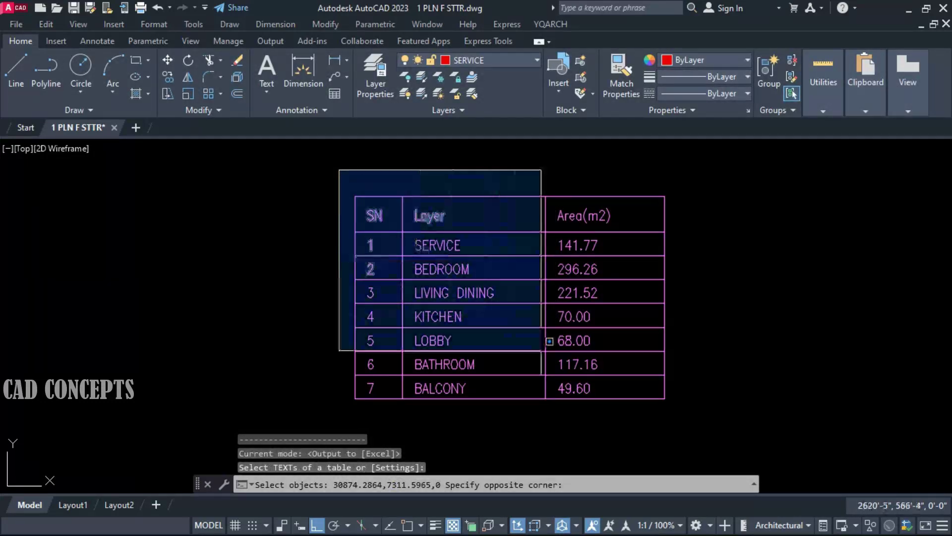
pyautogui.click(703, 433)
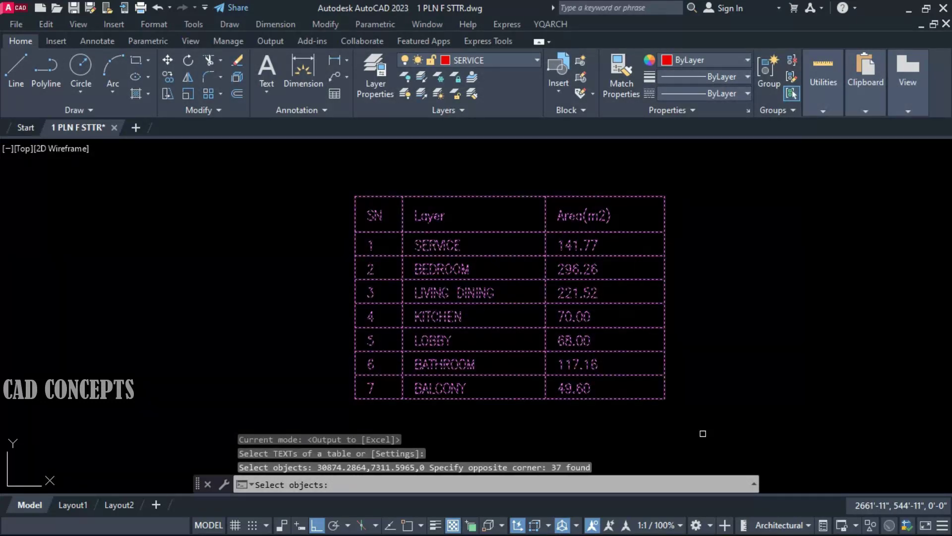
pyautogui.press('Return')
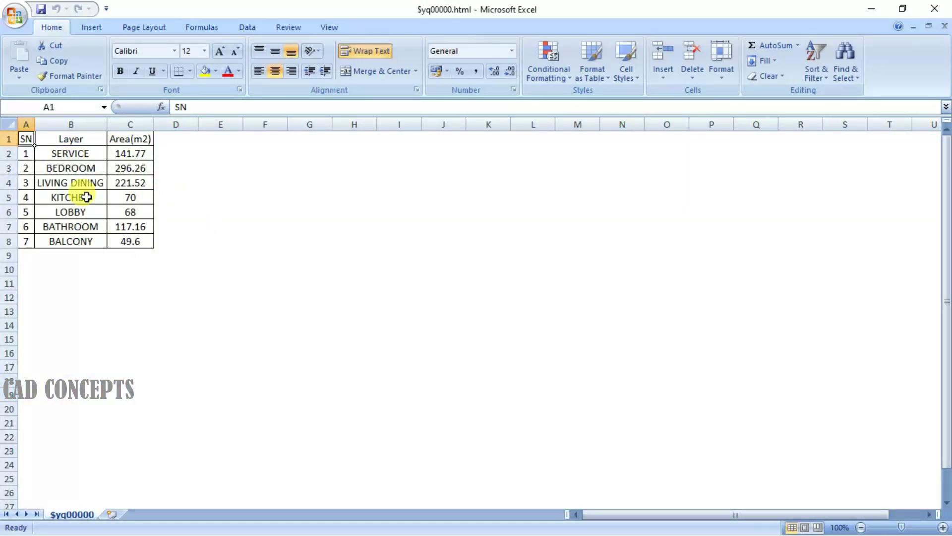
# - Enlarge the exported spreadsheet to 270% and review the layer area rows numbered 1 to 7
pyautogui.click(942, 527)
pyautogui.click(943, 527)
pyautogui.click(943, 527)
pyautogui.click(943, 528)
pyautogui.click(943, 528)
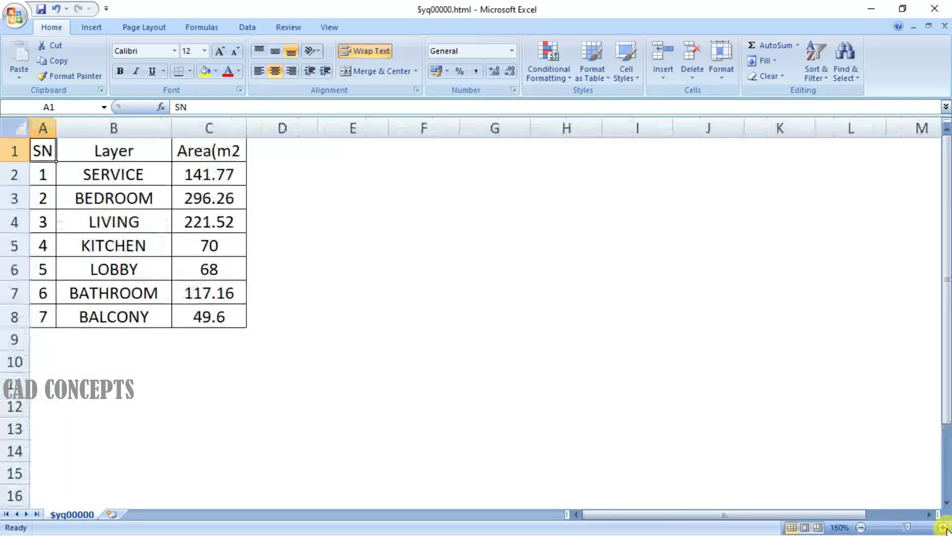
pyautogui.click(943, 527)
pyautogui.click(943, 528)
pyautogui.click(943, 528)
pyautogui.click(942, 527)
pyautogui.click(943, 527)
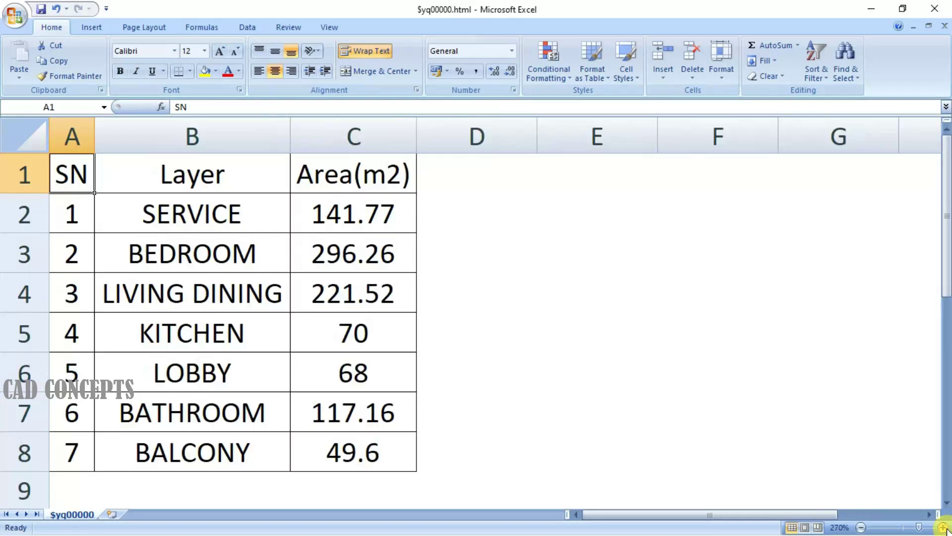
pyautogui.click(73, 226)
pyautogui.click(74, 256)
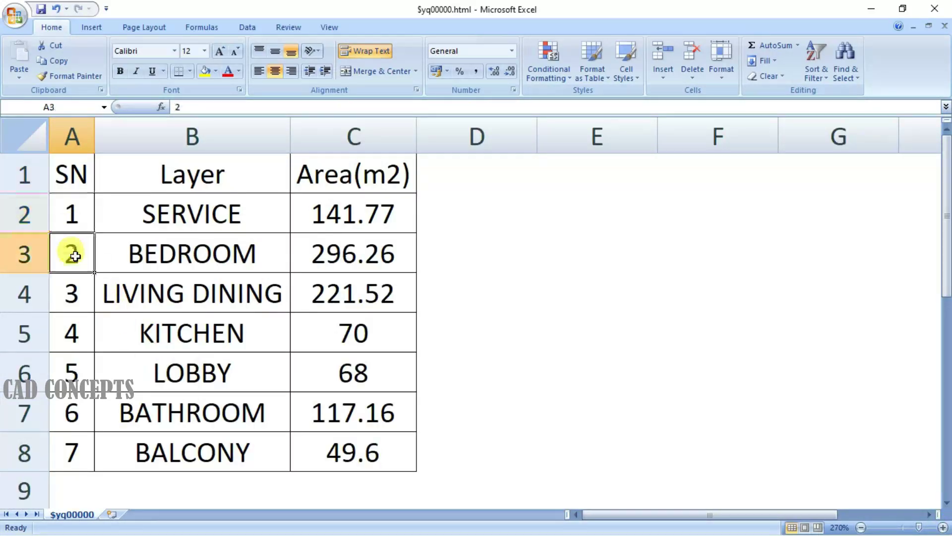
pyautogui.click(73, 296)
pyautogui.click(72, 332)
pyautogui.click(72, 373)
pyautogui.click(72, 413)
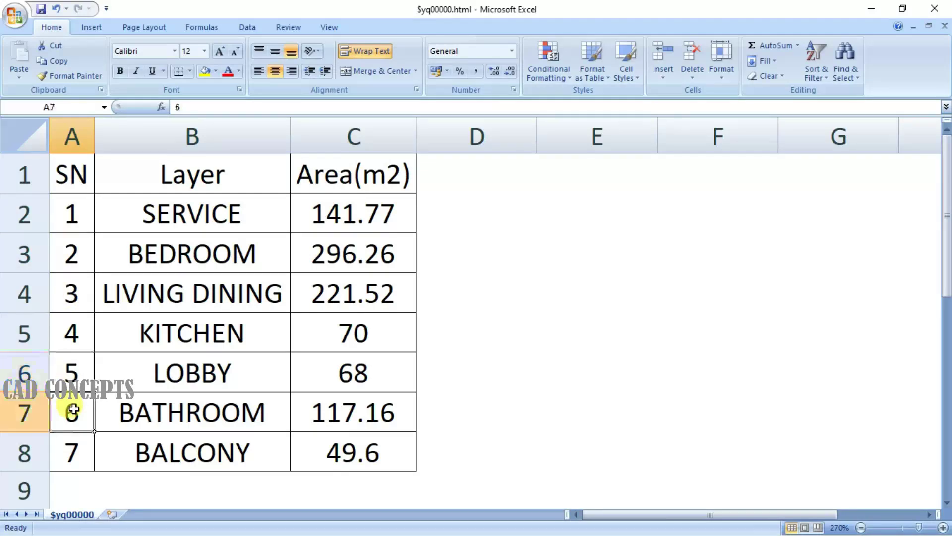
pyautogui.click(71, 452)
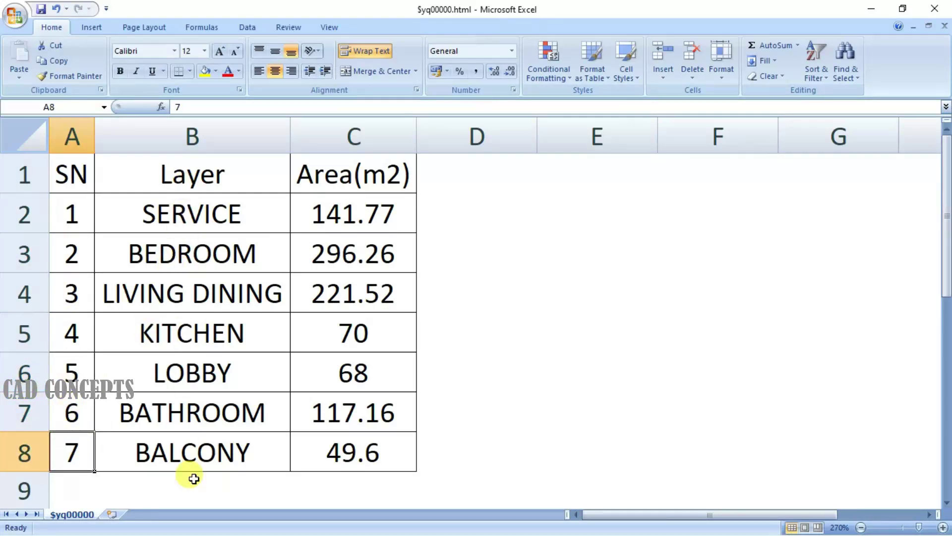
# - Restore the spreadsheet to a smaller window beside the drawing's layer area table to compare them
pyautogui.doubleClick(378, 7)
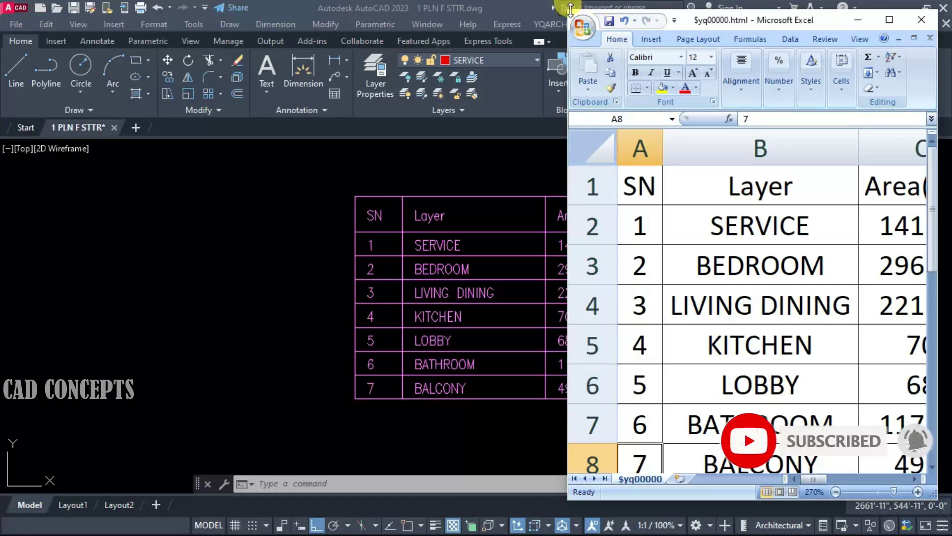
pyautogui.moveTo(566, 9); pyautogui.dragTo(675, 157)
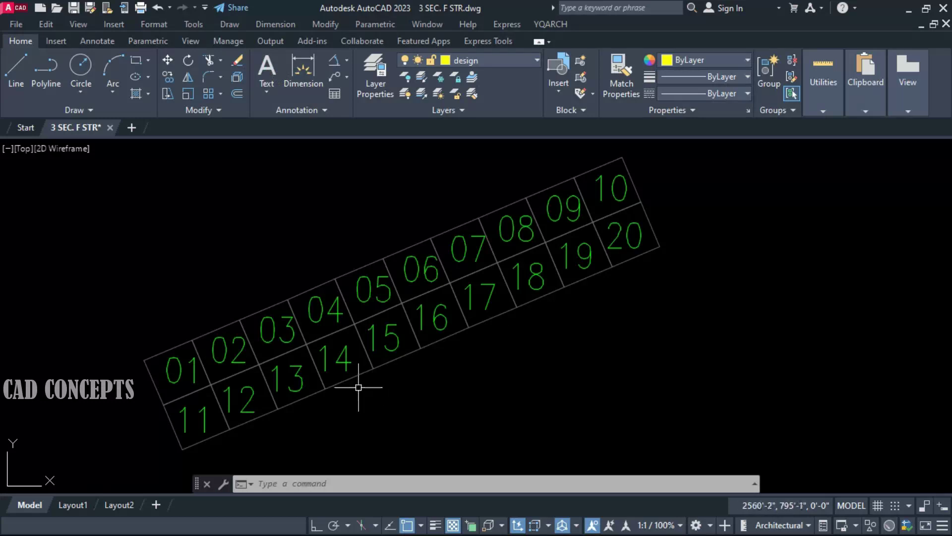
# - Check by selection whether plot numbers 15 and 06 are separate text objects, and clear the selection
pyautogui.click(372, 351)
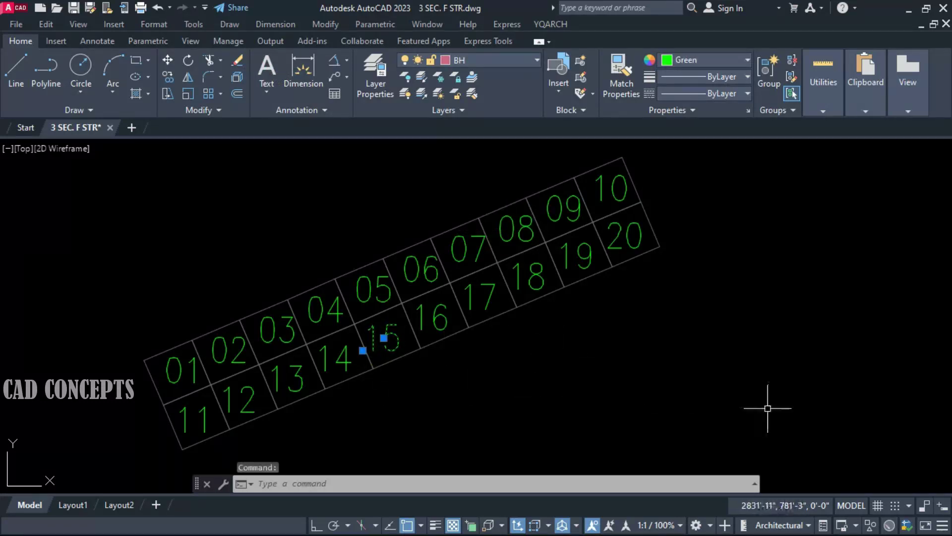
pyautogui.click(423, 270)
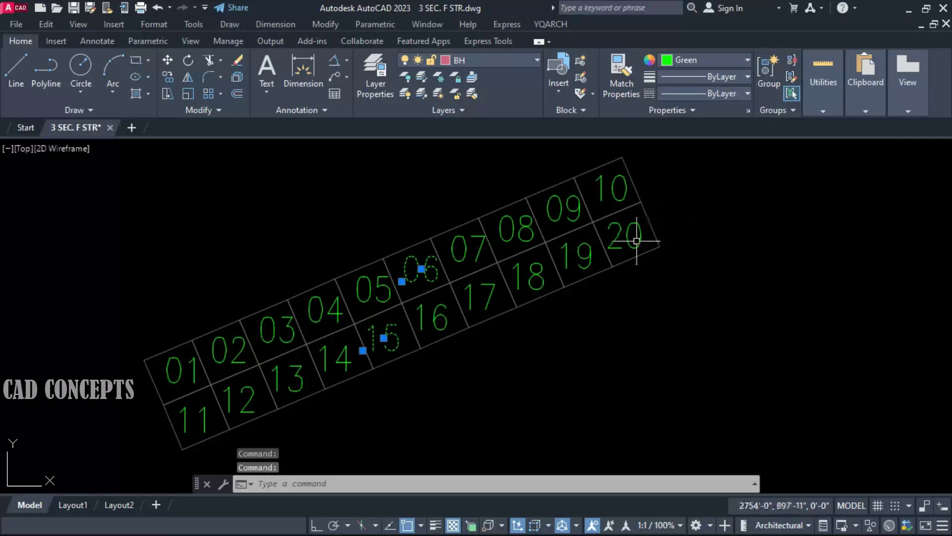
pyautogui.press('Escape')
pyautogui.write('yq_rotate_each')
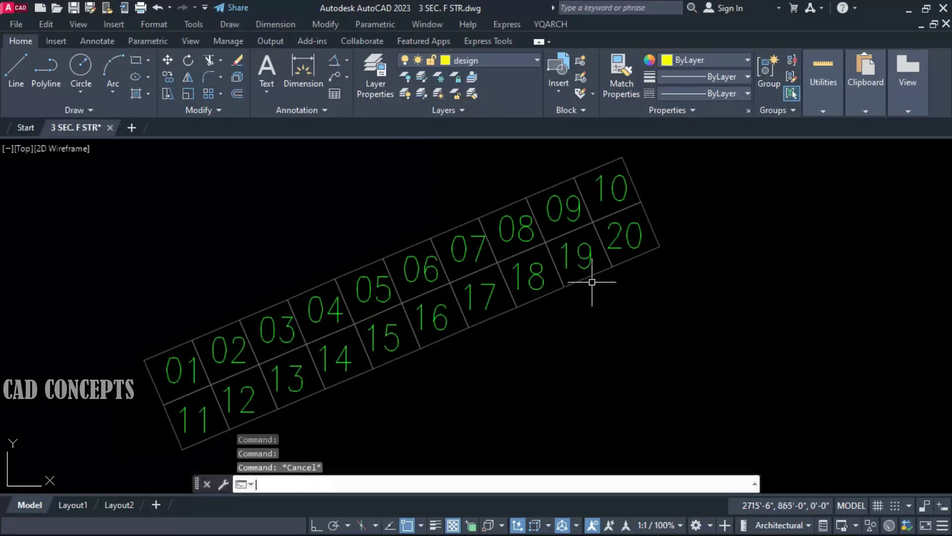
pyautogui.press('Return')
pyautogui.write('p')
pyautogui.press('Return')
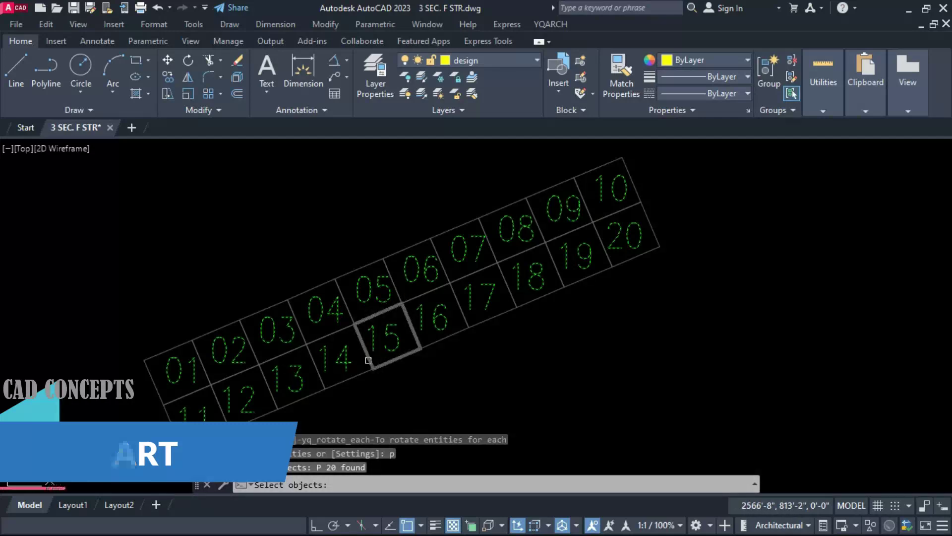
pyautogui.press('Escape')
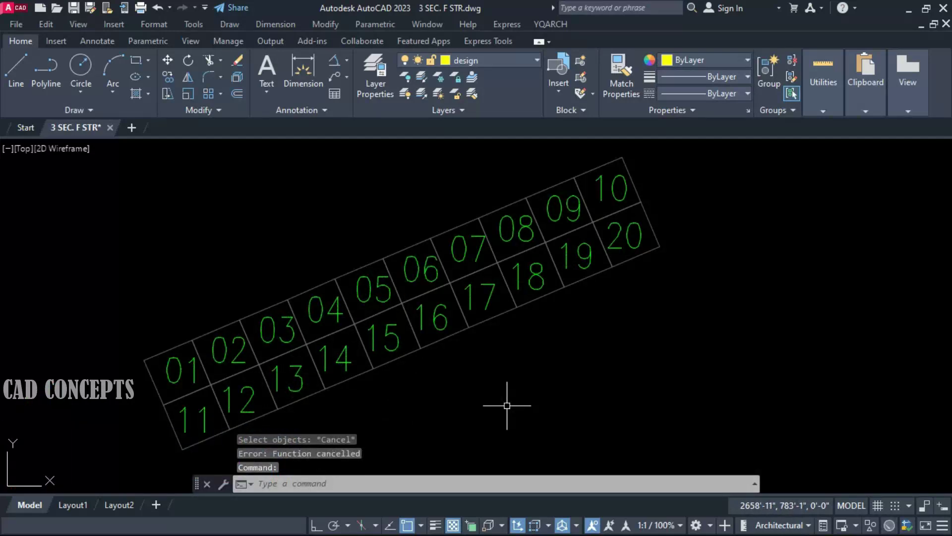
# - Rotate each plot number in place with ART, reusing the previous selection and picking two points along the slanted plot row for the angle
pyautogui.write('ar')
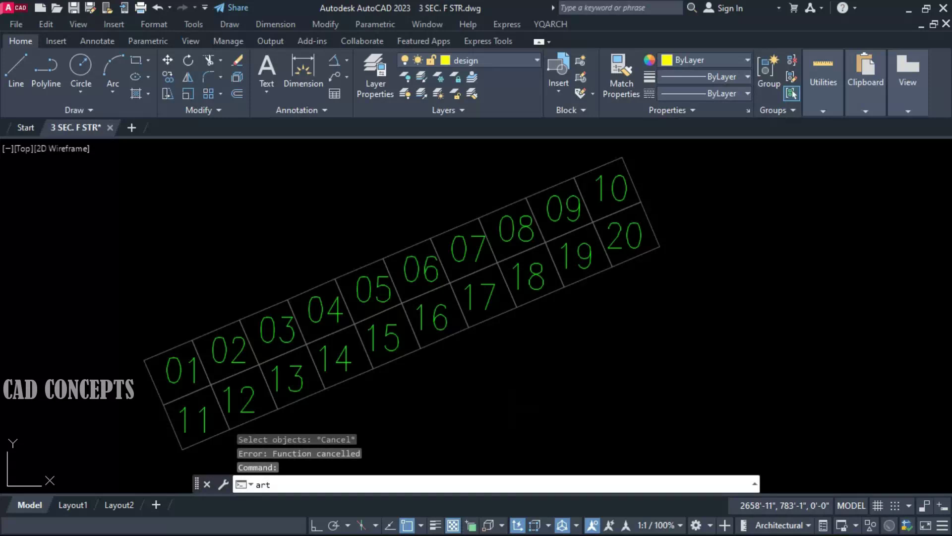
pyautogui.write('t')
pyautogui.press('Return')
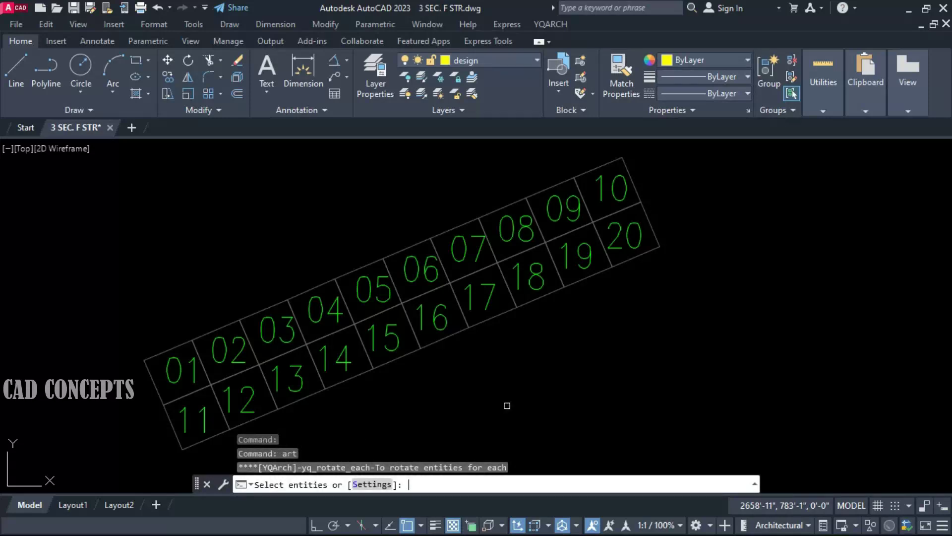
pyautogui.write('p')
pyautogui.press('Return')
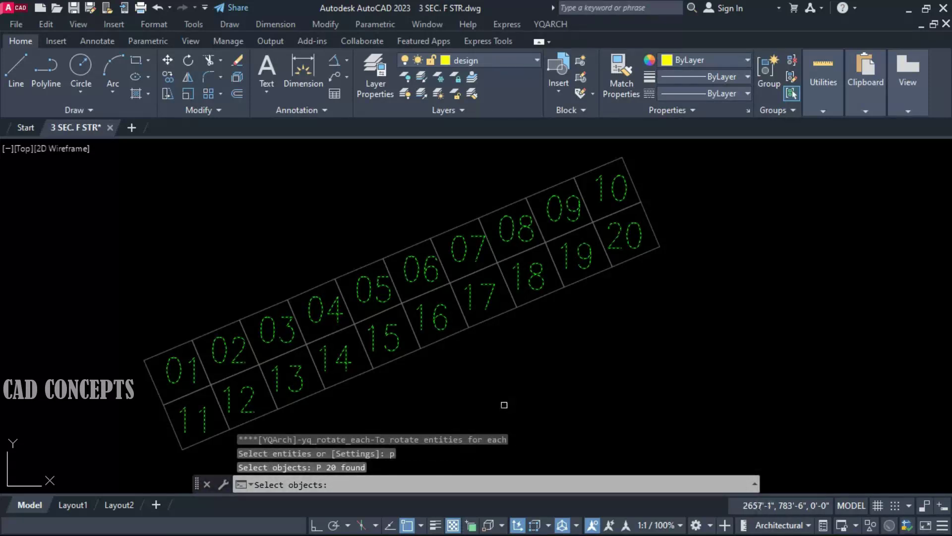
pyautogui.press('Return')
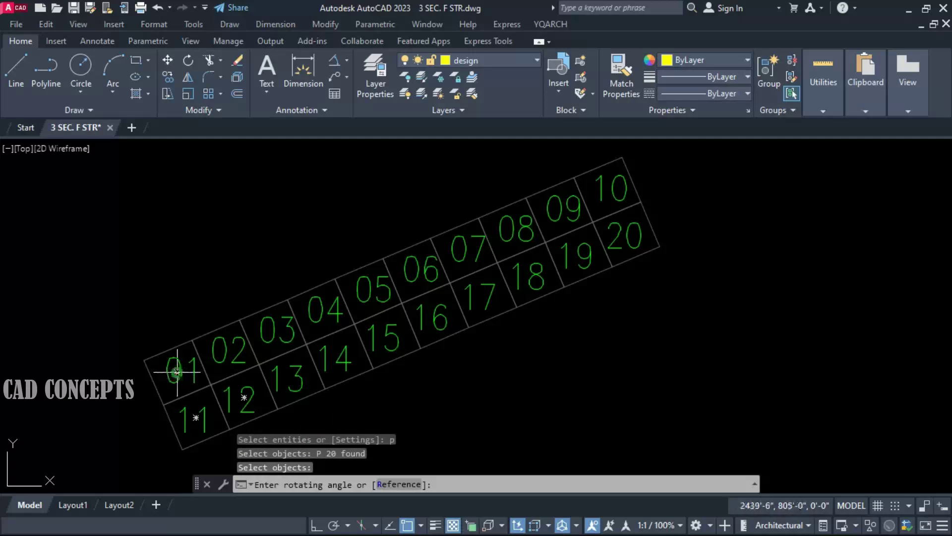
pyautogui.click(177, 371)
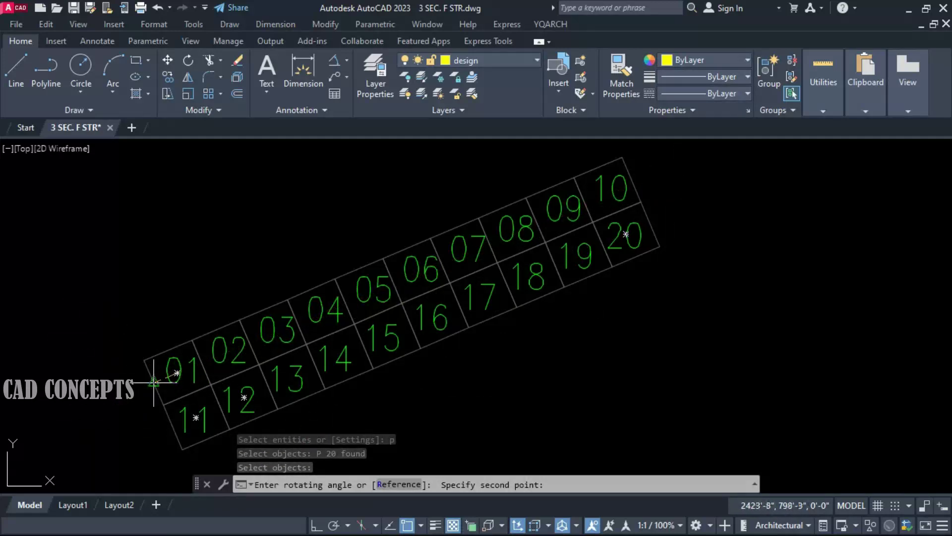
pyautogui.click(192, 365)
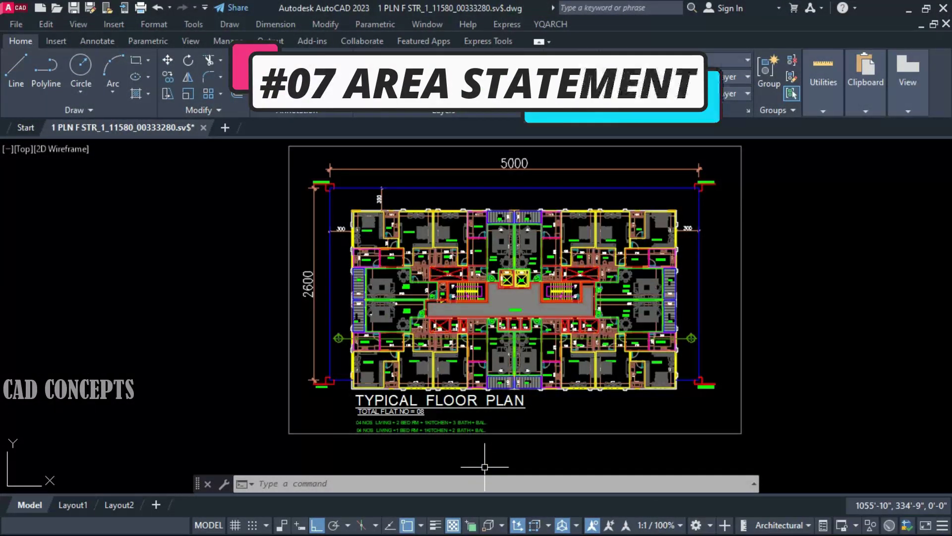
# - Examine the typical floor plan's room layout and the flat configuration notes below its title
pyautogui.moveTo(610, 441); pyautogui.dragTo(587, 448, button='middle')
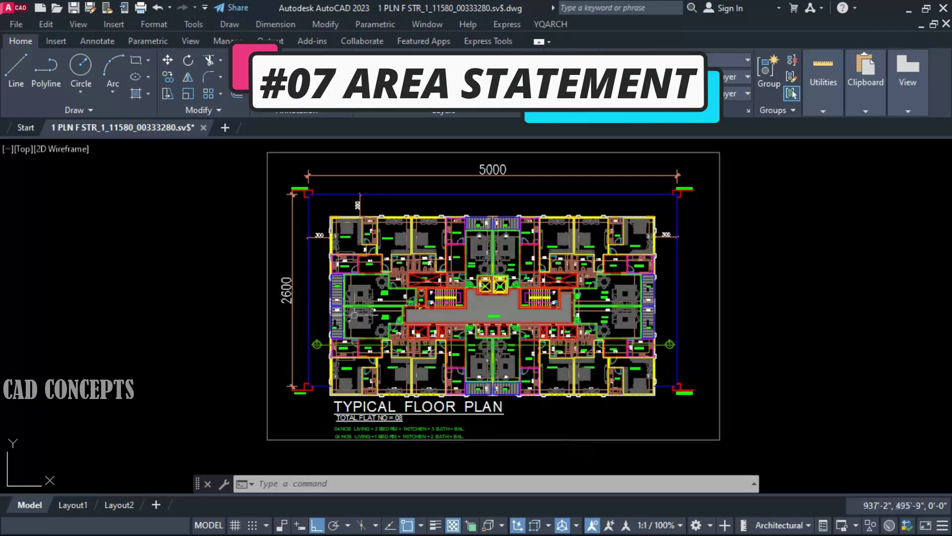
pyautogui.scroll(6, 361, 409)
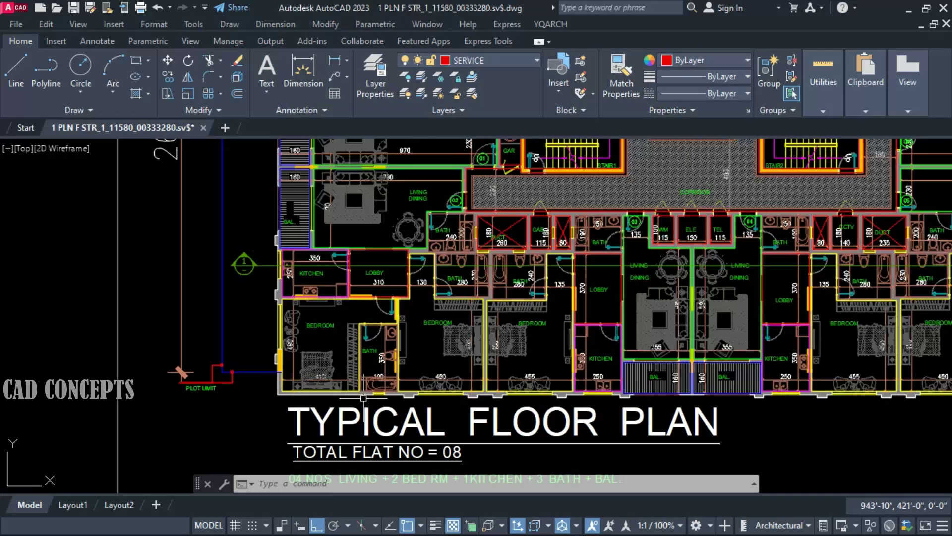
pyautogui.moveTo(370, 328); pyautogui.dragTo(331, 396, button='middle')
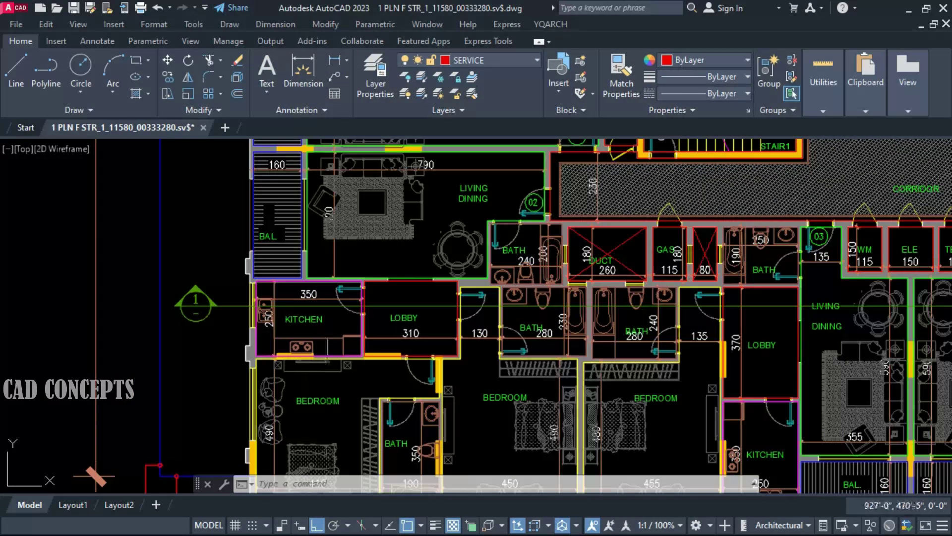
pyautogui.scroll(-6, 324, 326)
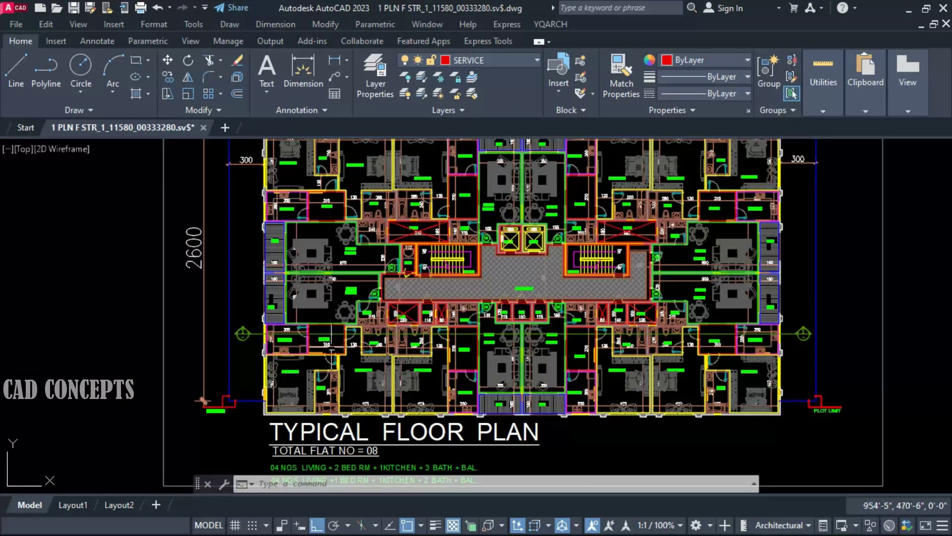
pyautogui.scroll(-1, 340, 357)
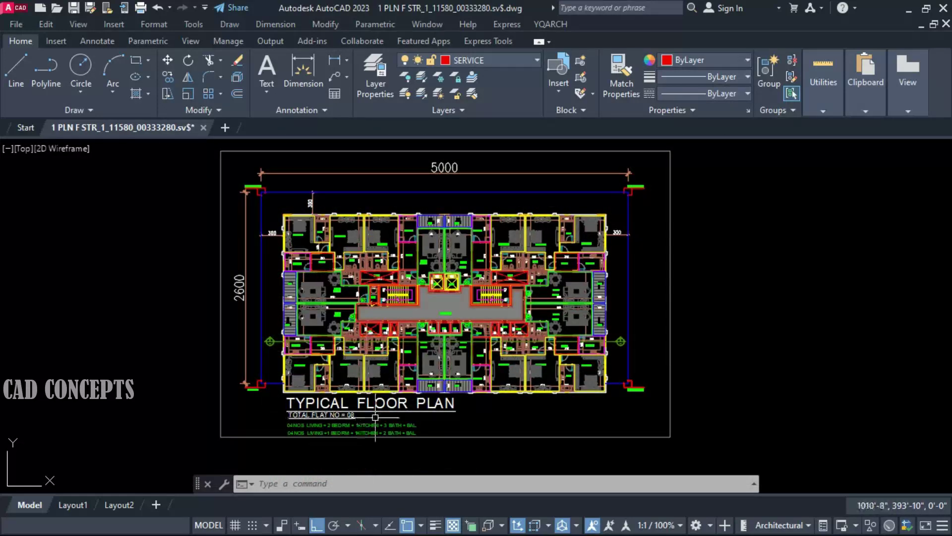
pyautogui.scroll(4, 375, 417)
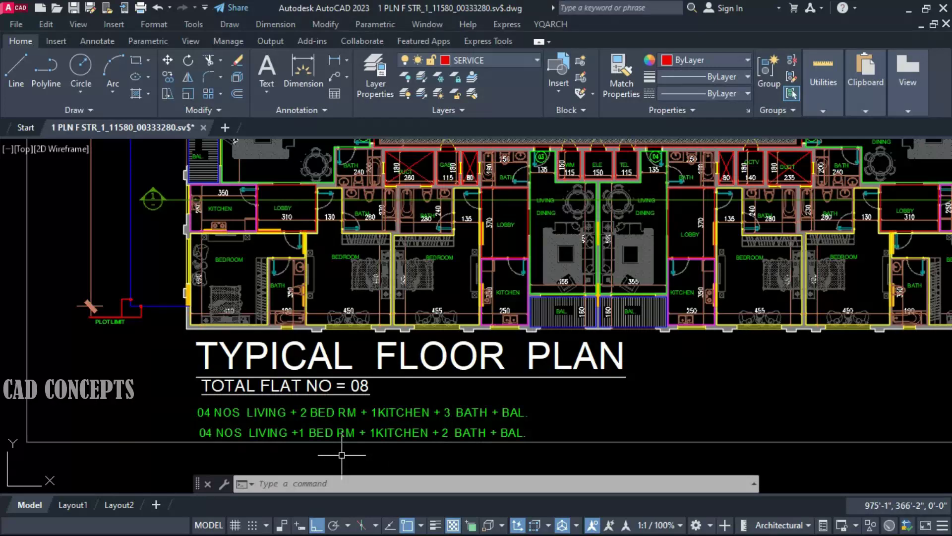
pyautogui.scroll(2, 304, 454)
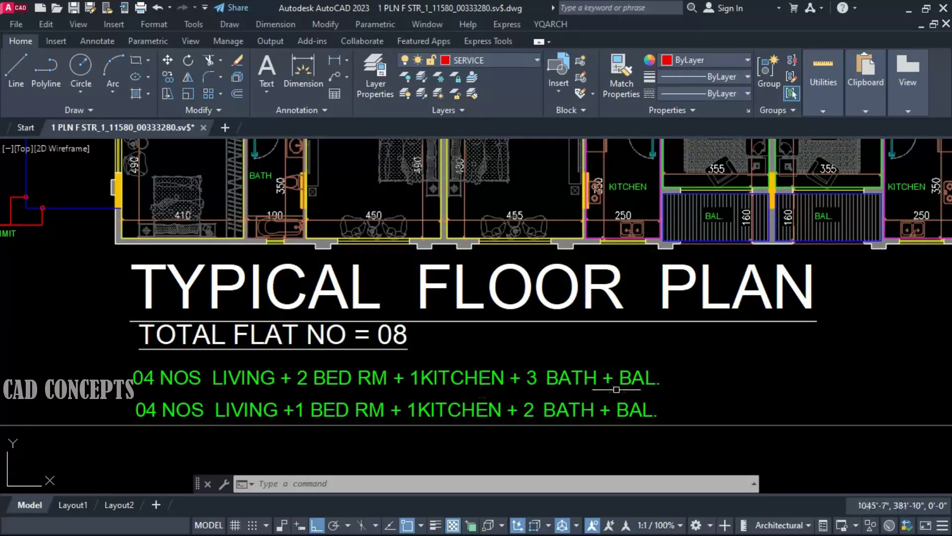
pyautogui.scroll(-4, 298, 441)
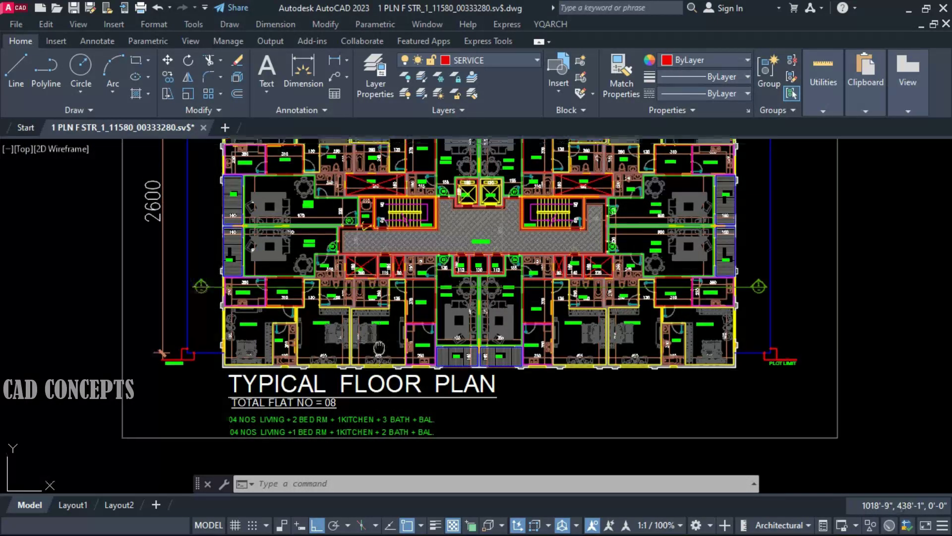
pyautogui.moveTo(383, 355); pyautogui.dragTo(351, 419, button='middle')
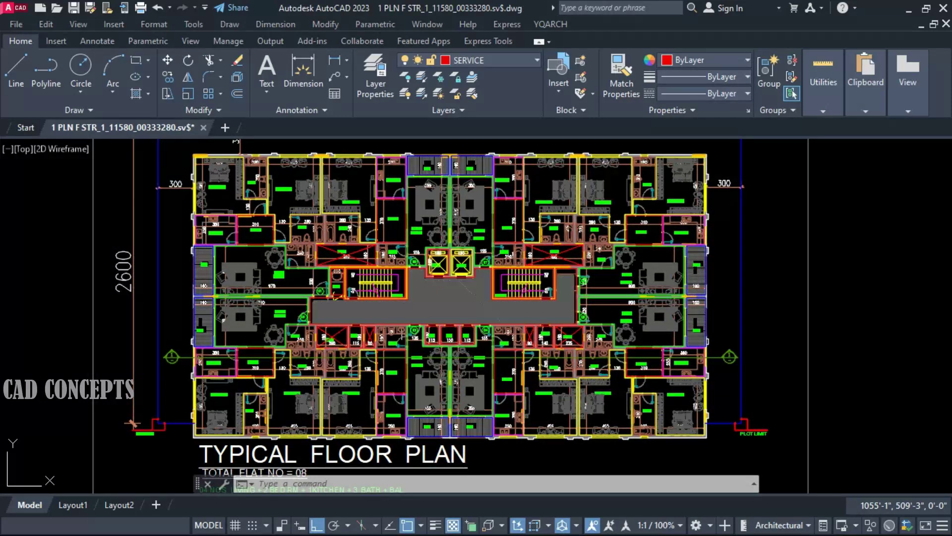
pyautogui.scroll(3, 253, 254)
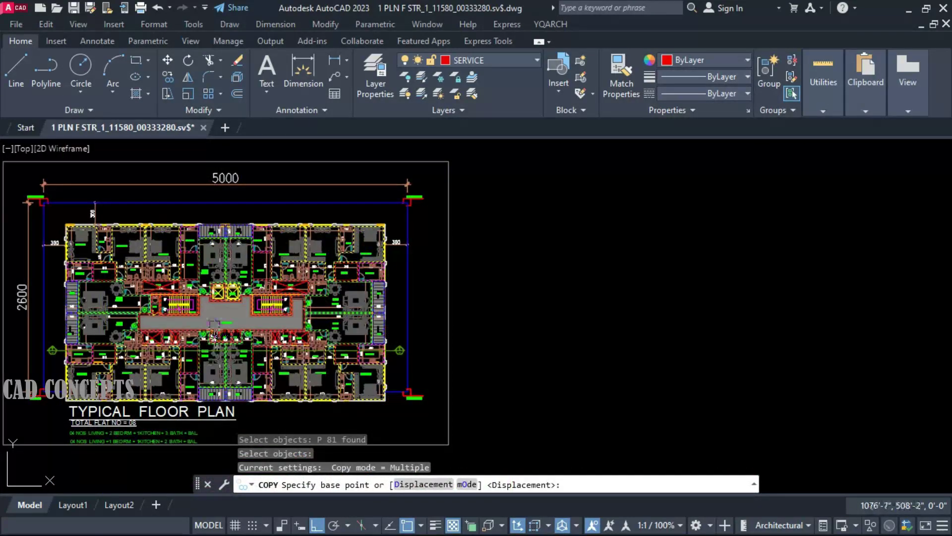
# - Copy the selected room boundary outlines to the empty area beside the typical floor plan
pyautogui.click(377, 380)
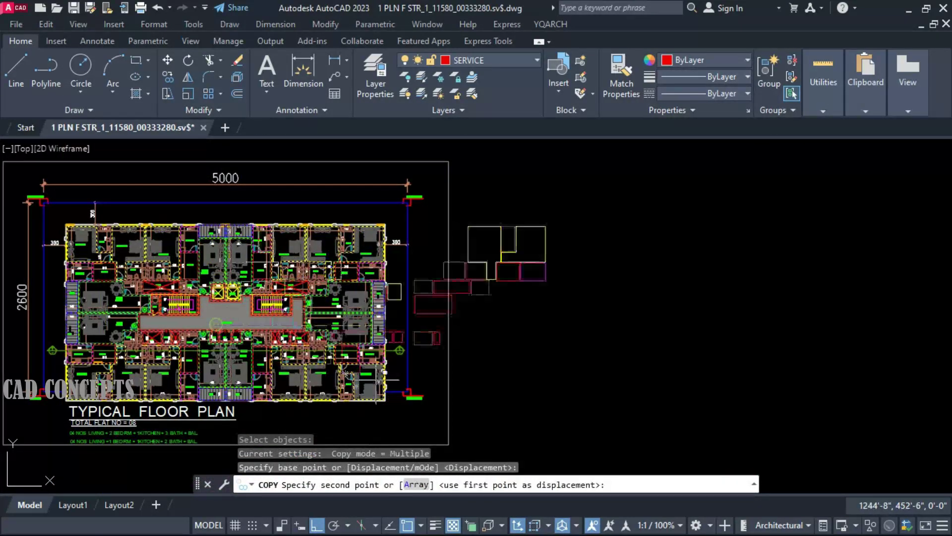
pyautogui.click(607, 421)
pyautogui.press('Escape')
pyautogui.press('Escape')
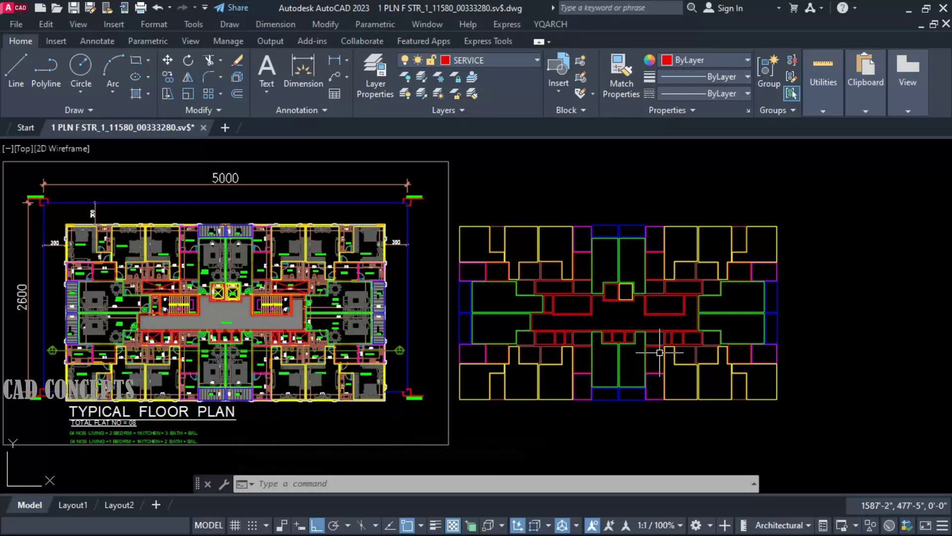
# - Calculate the areas of all copied room outlines with MJ, sorted by layer with 2 decimal digits, and place the area table beside them
pyautogui.write('mj')
pyautogui.press('Return')
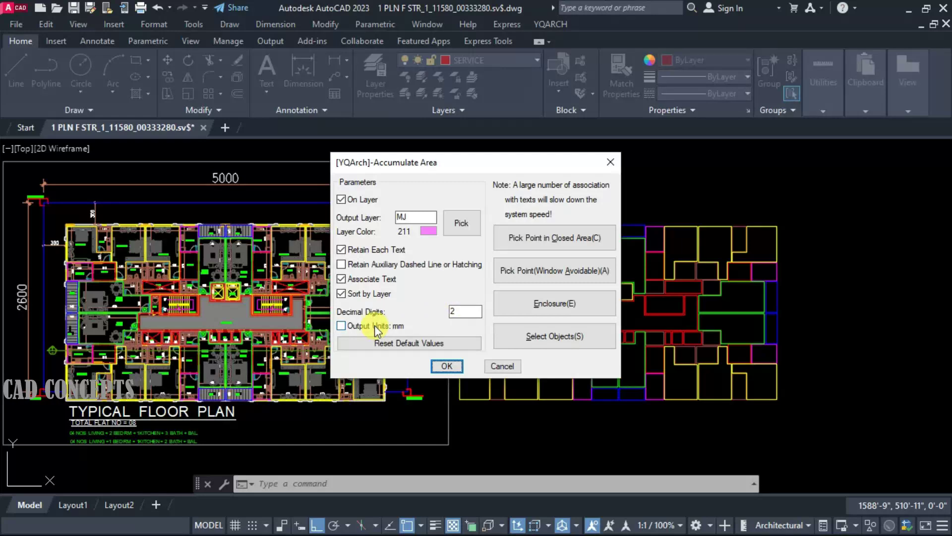
pyautogui.click(447, 366)
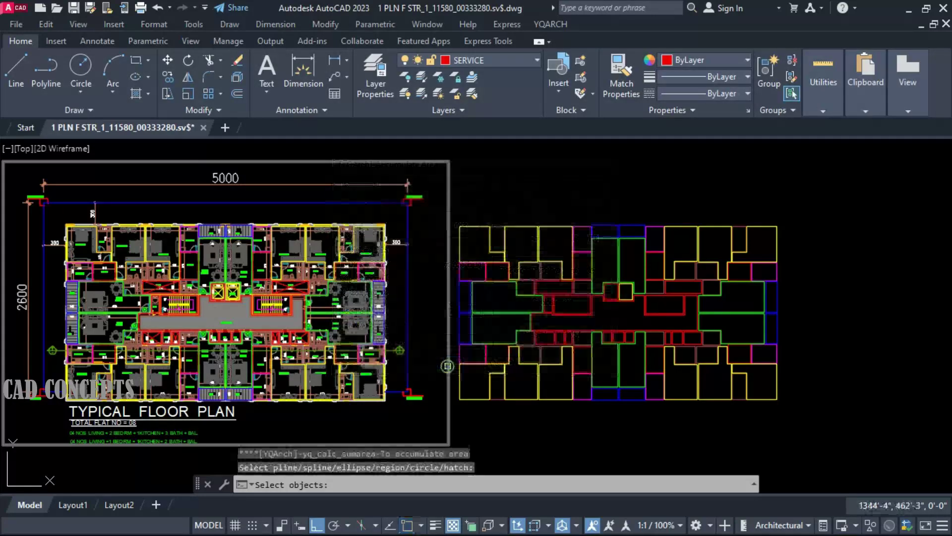
pyautogui.click(458, 223)
pyautogui.click(832, 439)
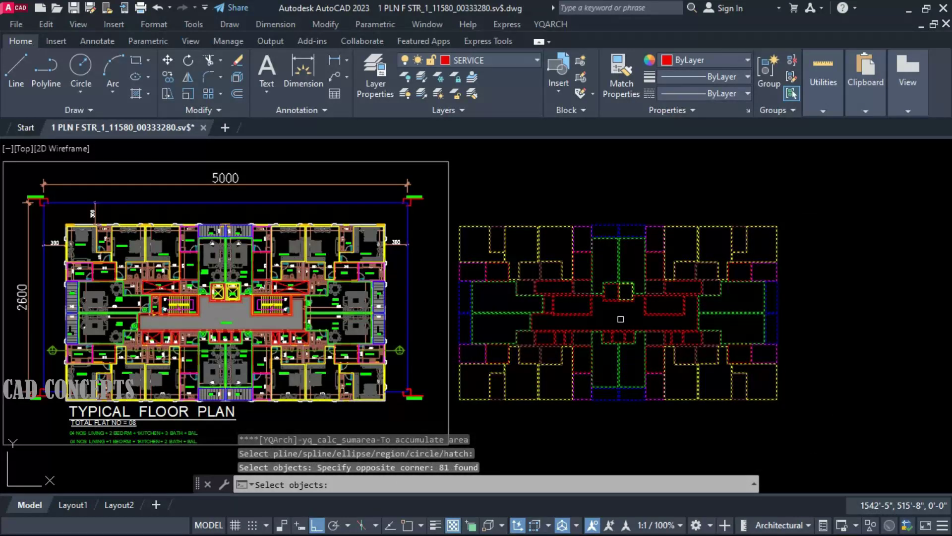
pyautogui.press('Return')
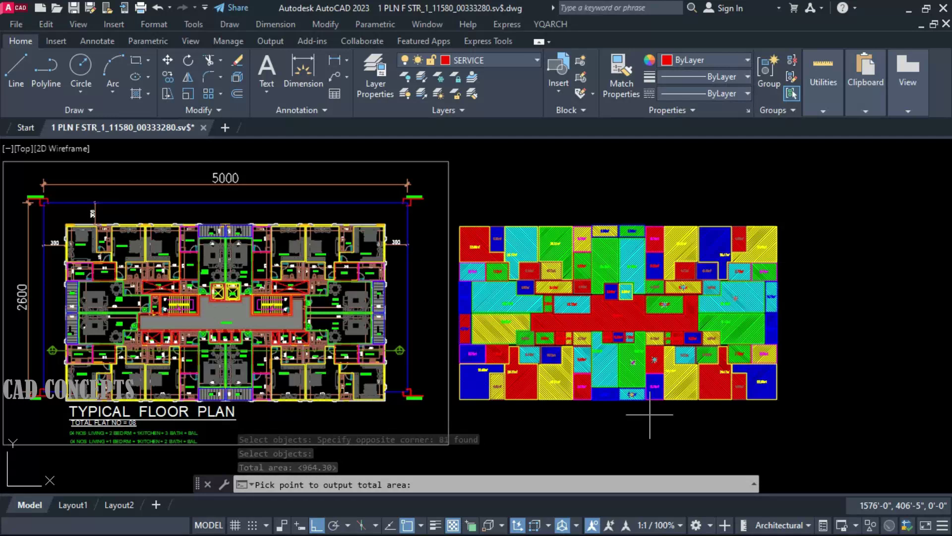
pyautogui.click(789, 240)
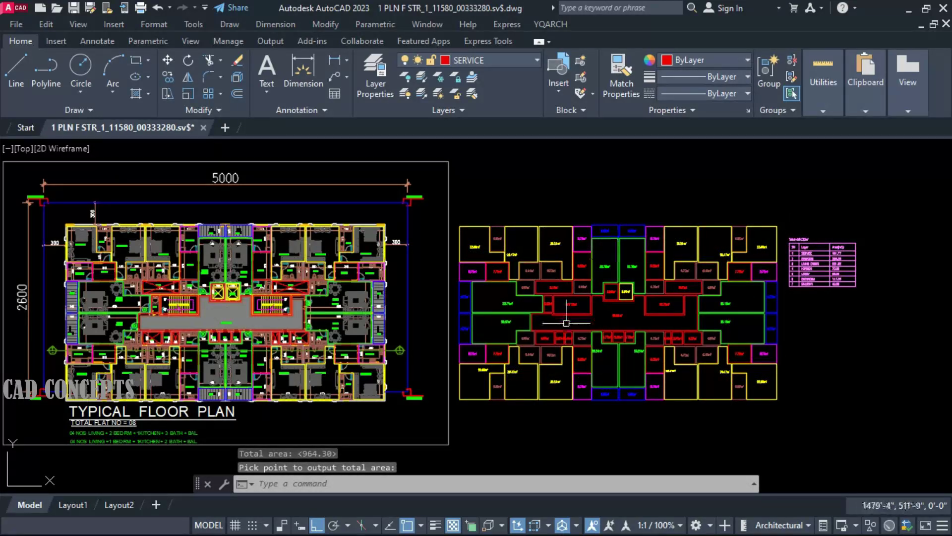
# - Examine the layer names and areas listed in the area table beside the copied room outlines
pyautogui.scroll(6, 888, 297)
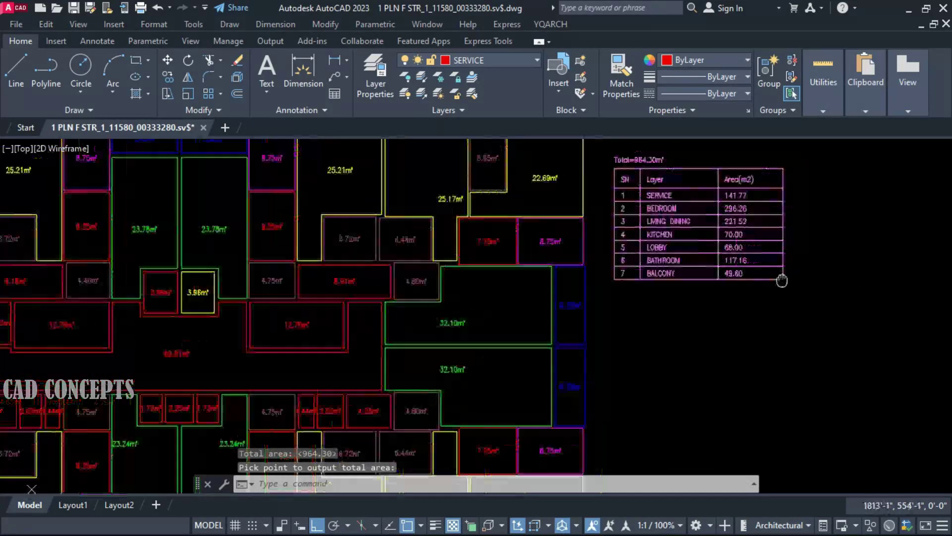
pyautogui.scroll(4, 636, 208)
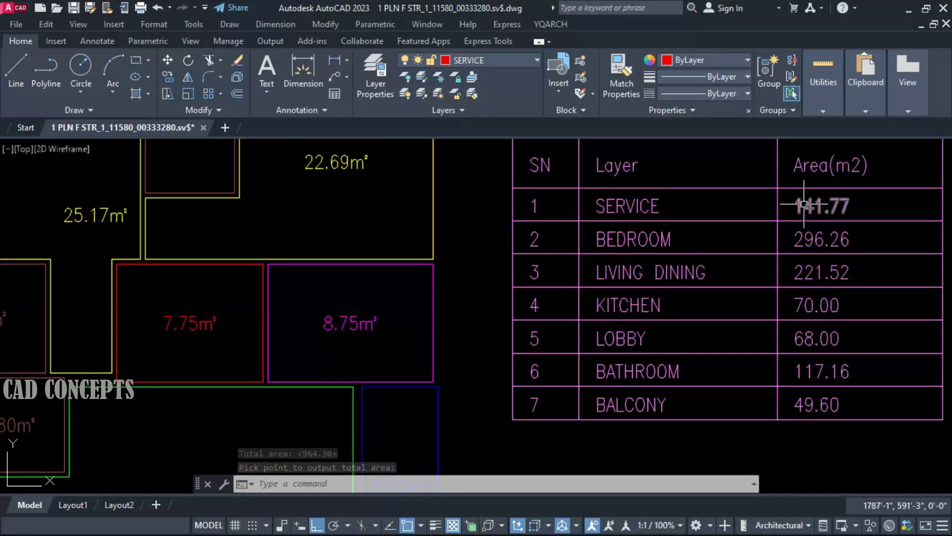
pyautogui.scroll(-2, 557, 274)
pyautogui.scroll(3, 549, 273)
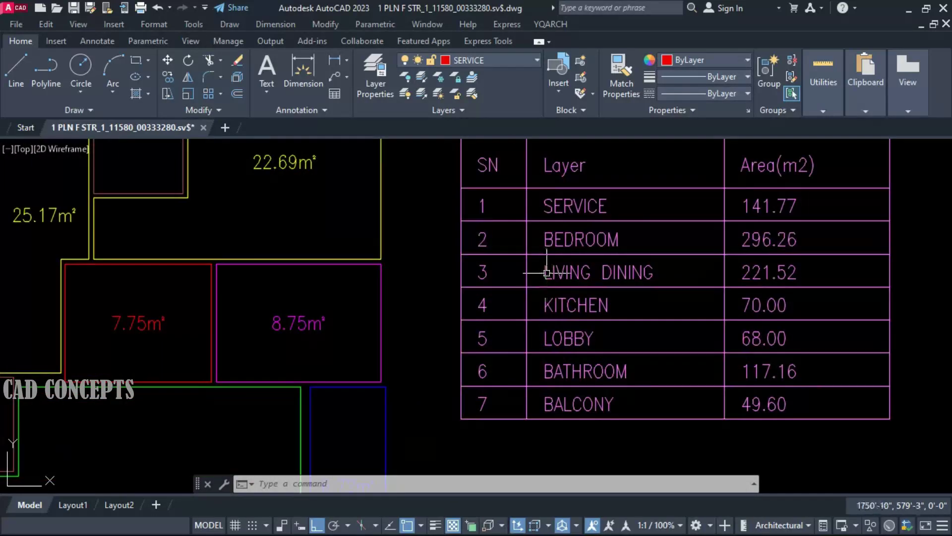
pyautogui.moveTo(549, 273); pyautogui.dragTo(533, 319, button='middle')
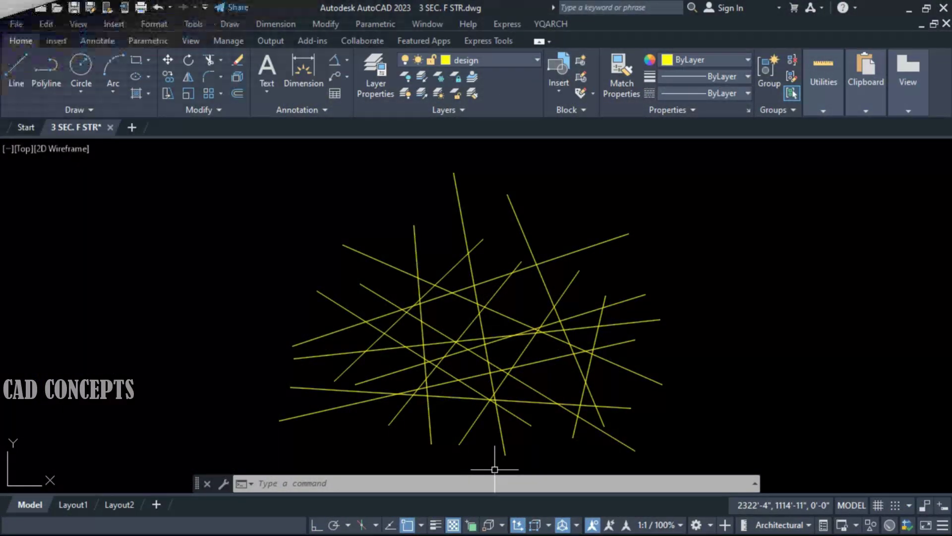
# - Try to explode all the crossing lines with the EXPLODE command
pyautogui.moveTo(477, 460); pyautogui.dragTo(478, 449, button='middle')
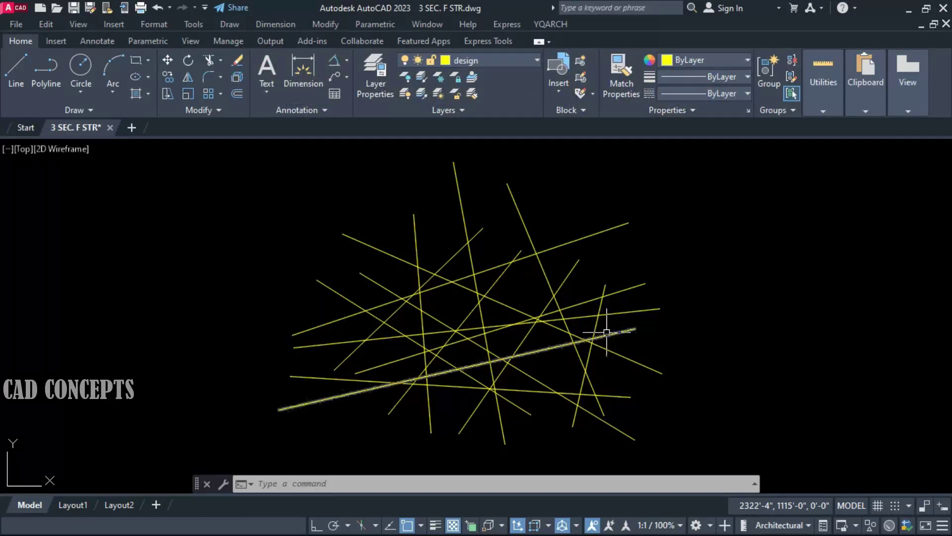
pyautogui.click(626, 207)
pyautogui.click(320, 398)
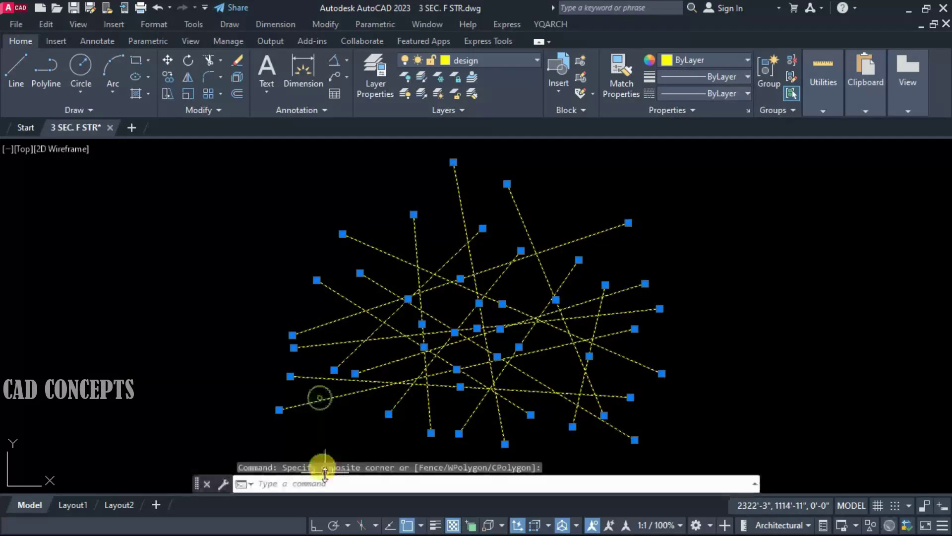
pyautogui.write('x')
pyautogui.press('Return')
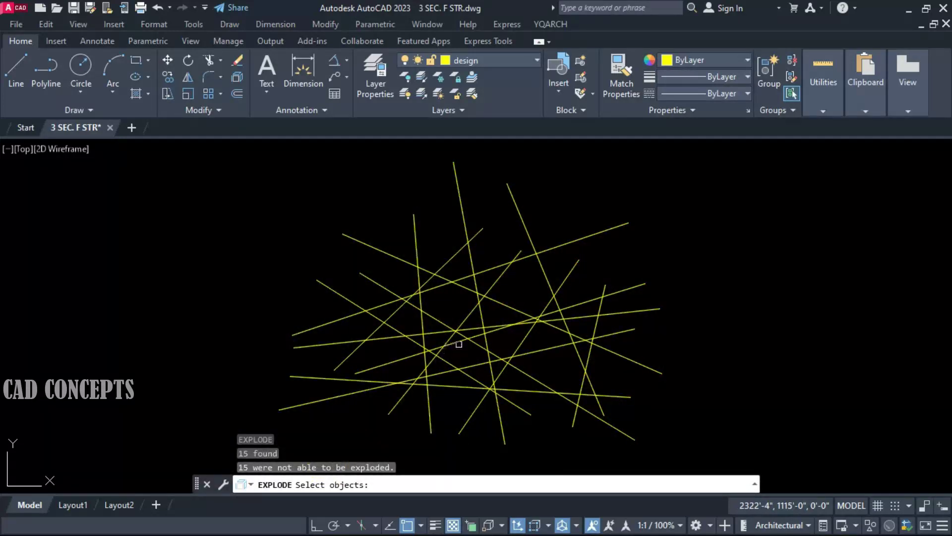
pyautogui.press('Return')
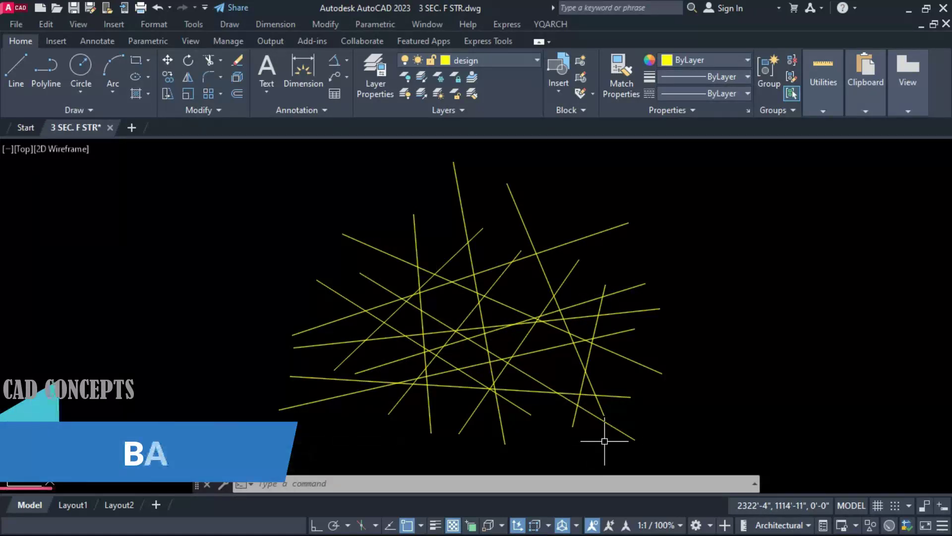
# - Break all the crossing lines at their intersections with the YQArch BA command
pyautogui.write('BA')
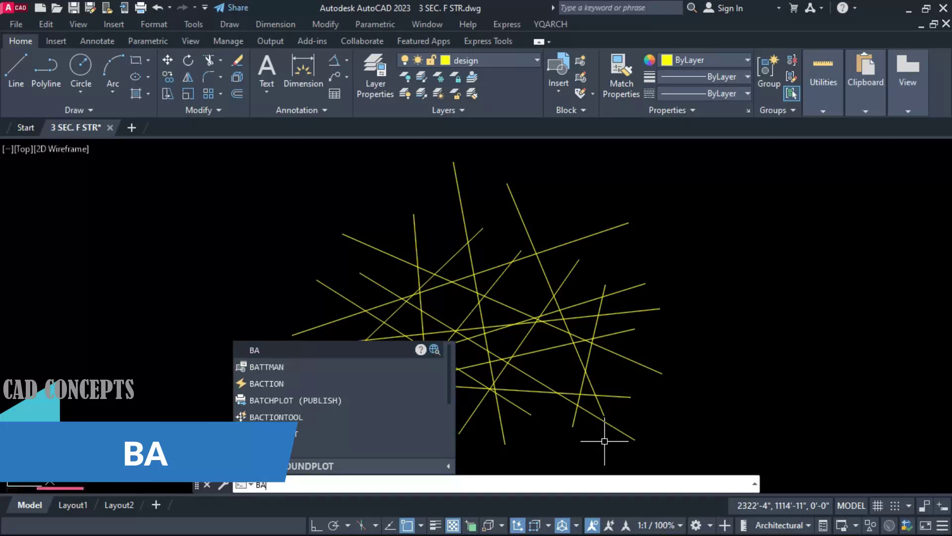
pyautogui.press('Return')
pyautogui.click(652, 191)
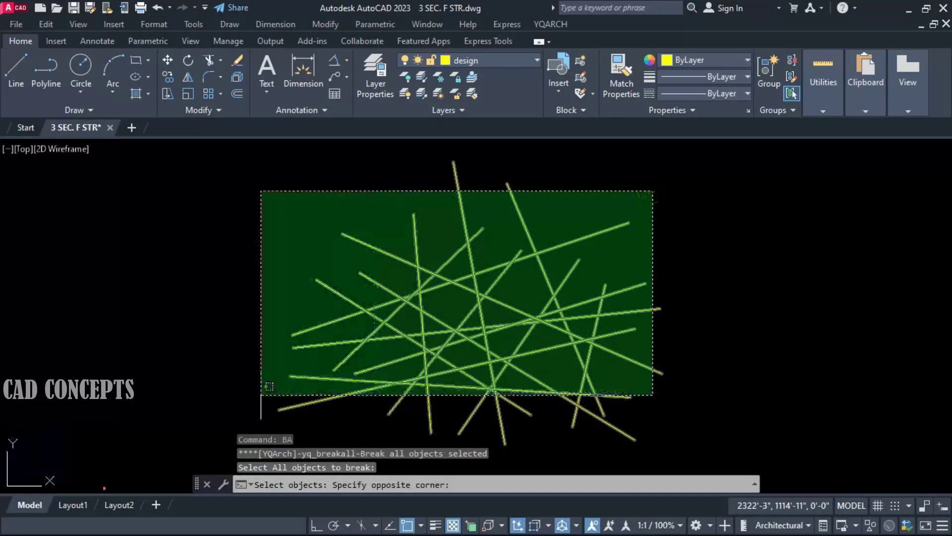
pyautogui.click(262, 395)
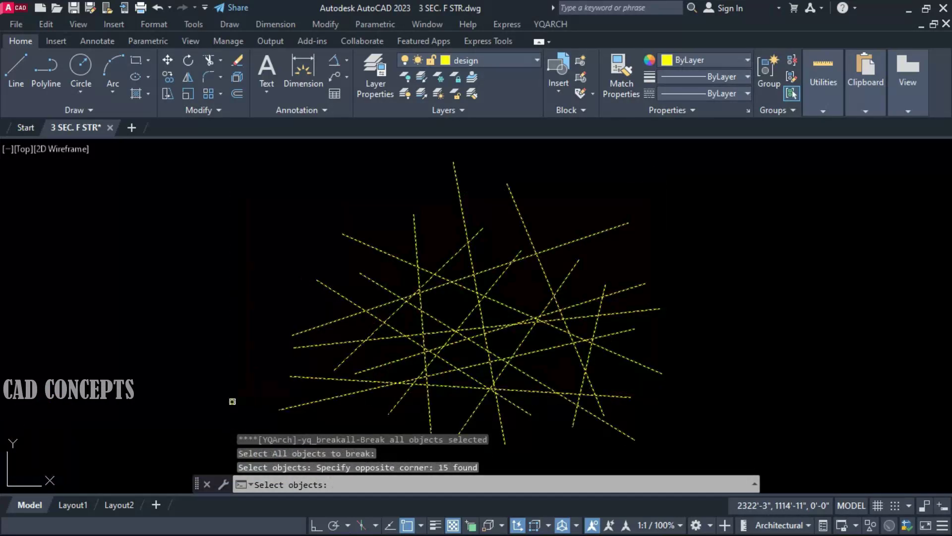
pyautogui.rightClick(558, 366)
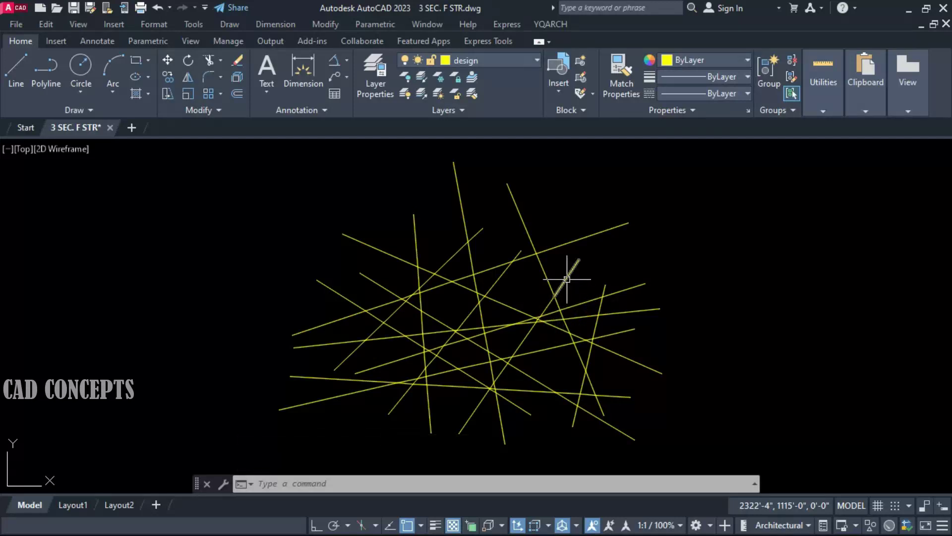
# - Test-move one broken segment of the steep upper-right line and cancel the move
pyautogui.click(547, 275)
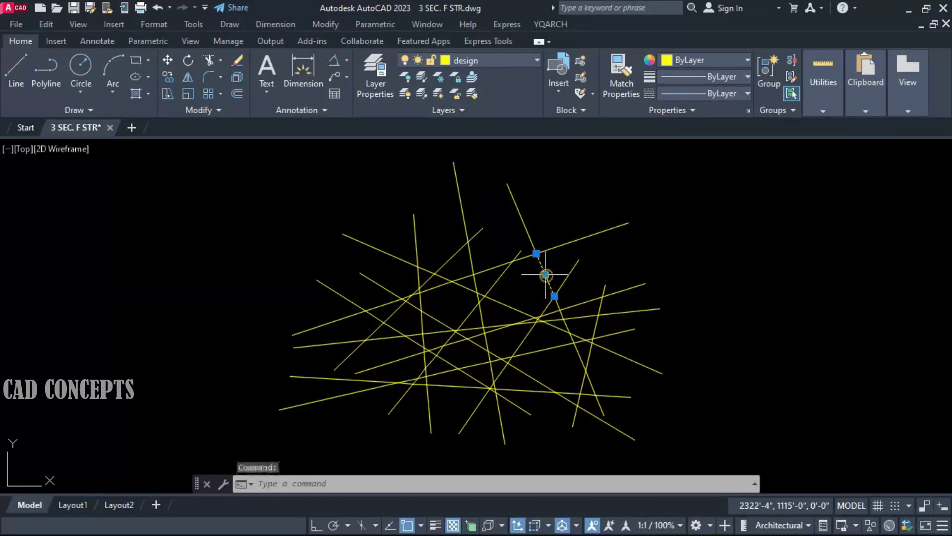
pyautogui.write('m')
pyautogui.press('Return')
pyautogui.press('F8')
pyautogui.click(701, 362)
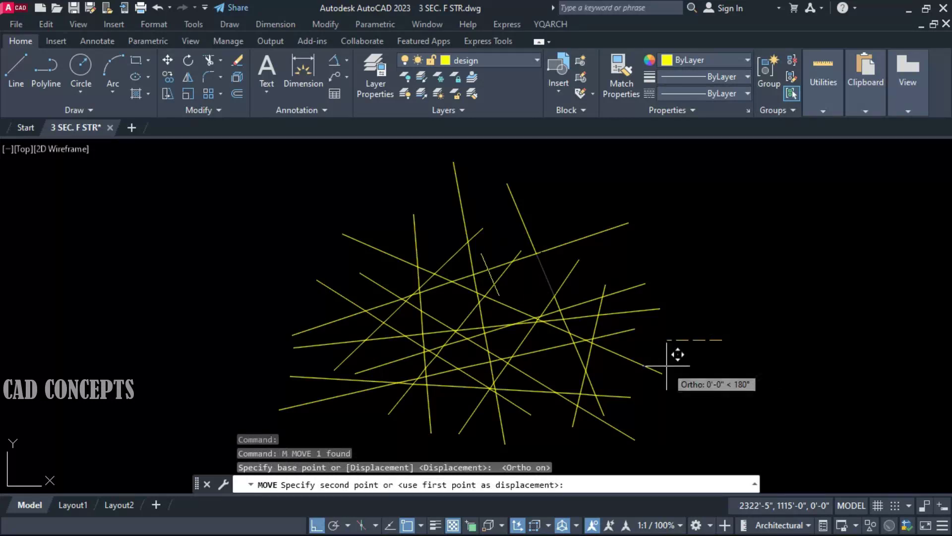
pyautogui.press('F8')
pyautogui.press('Escape')
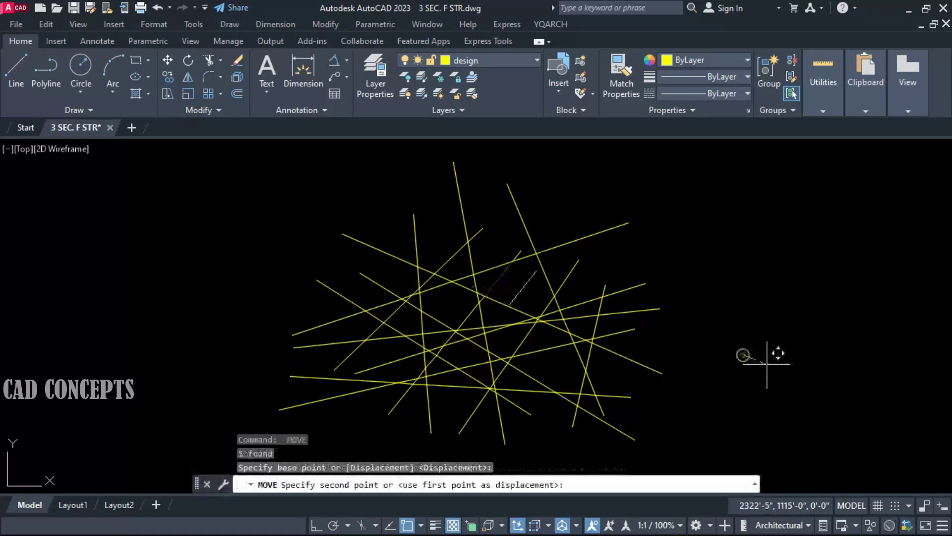
# - Test-move several broken segments in the middle and left part of the line cluster, cancelling each move
pyautogui.press('Return')
pyautogui.click(455, 341)
pyautogui.press('Return')
pyautogui.click(453, 396)
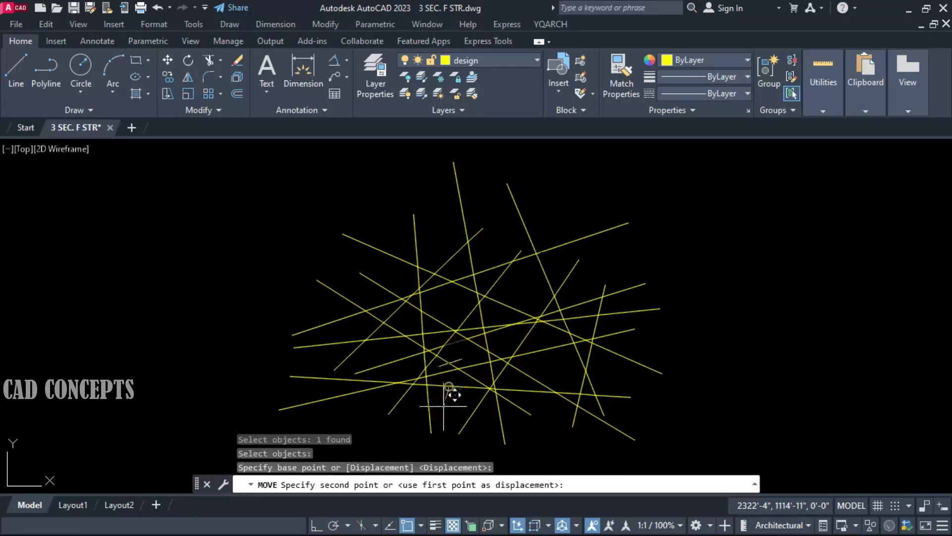
pyautogui.press('Escape')
pyautogui.press('Return')
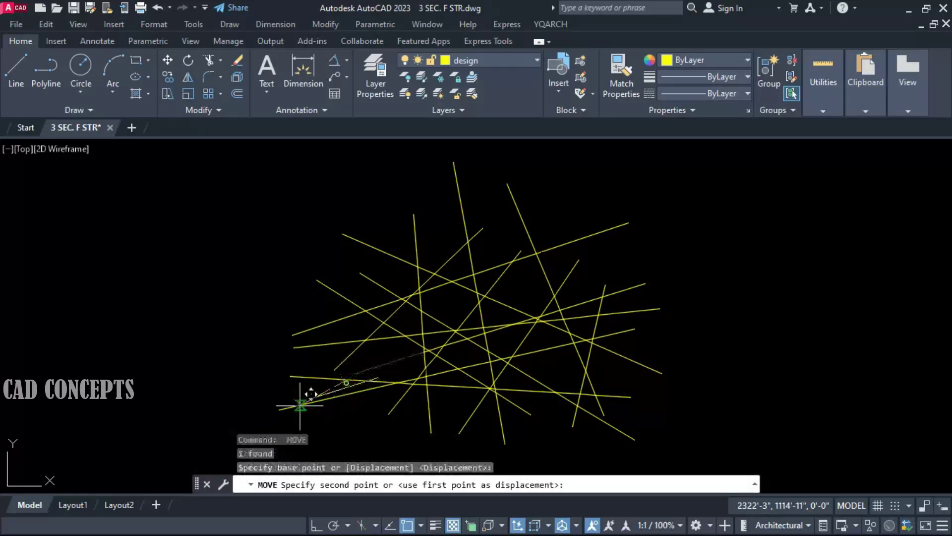
pyautogui.click(389, 336)
pyautogui.press('Return')
pyautogui.click(377, 368)
pyautogui.press('Escape')
# - Test-move the short slanted segment between two neighbouring crossings and cancel the move
pyautogui.scroll(5, 367, 392)
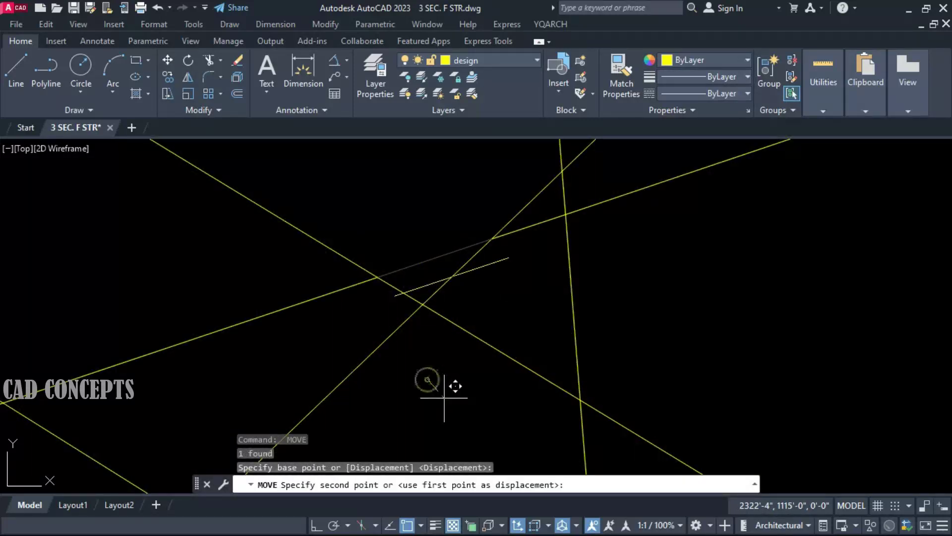
pyautogui.press('Return')
pyautogui.click(506, 329)
pyautogui.click(471, 371)
pyautogui.press('Return')
pyautogui.click(461, 378)
pyautogui.press('Escape')
# - Test-move the segments around the near-vertical line, including the slanted piece to its right, cancelling each move
pyautogui.click(668, 291)
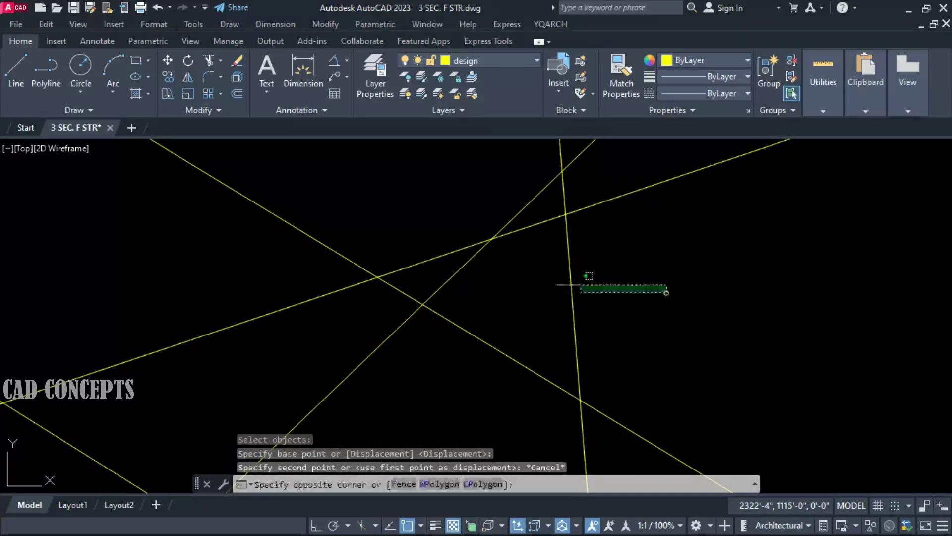
pyautogui.click(535, 266)
pyautogui.press('Return')
pyautogui.click(667, 329)
pyautogui.press('Escape')
pyautogui.press('Return')
pyautogui.click(662, 281)
pyautogui.click(623, 174)
pyautogui.press('Return')
pyautogui.click(634, 271)
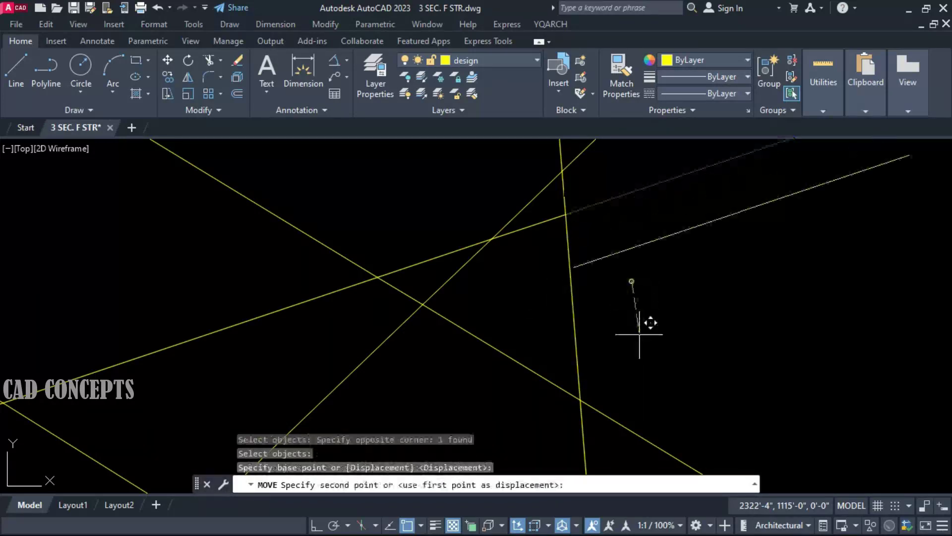
pyautogui.press('Escape')
# - Test-move the short near-vertical segment and the adjoining diagonal segment, cancelling each move
pyautogui.click(579, 207)
pyautogui.press('Escape')
pyautogui.press('Return')
pyautogui.click(568, 191)
pyautogui.press('Return')
pyautogui.click(623, 270)
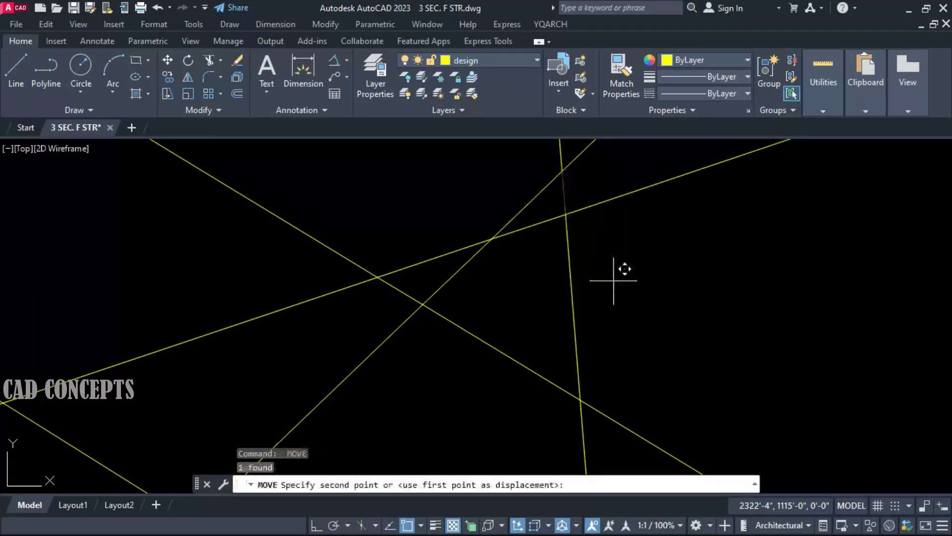
pyautogui.press('Escape')
pyautogui.click(538, 193)
pyautogui.click(490, 262)
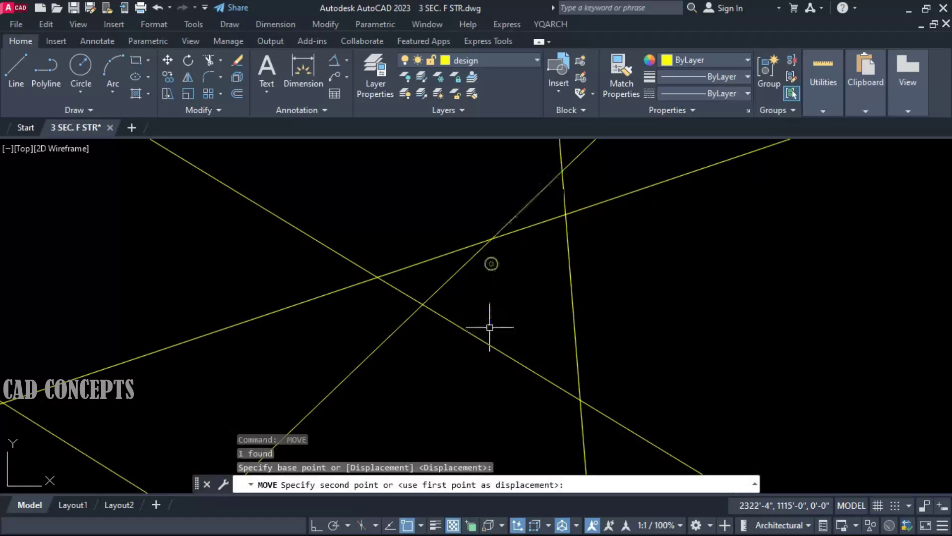
pyautogui.press('Escape')
pyautogui.scroll(-2, 446, 337)
pyautogui.click(339, 375)
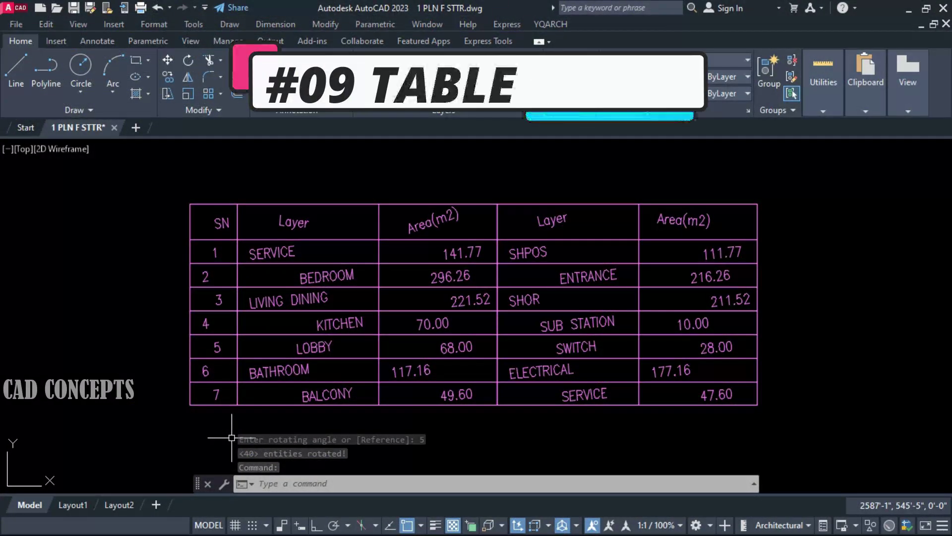
# - Center all the texts in the area table's cells with BGZ, keeping Auto Rotate Text enabled, and undo the alignment
pyautogui.scroll(2, 469, 363)
pyautogui.moveTo(469, 362); pyautogui.dragTo(470, 376, button='middle')
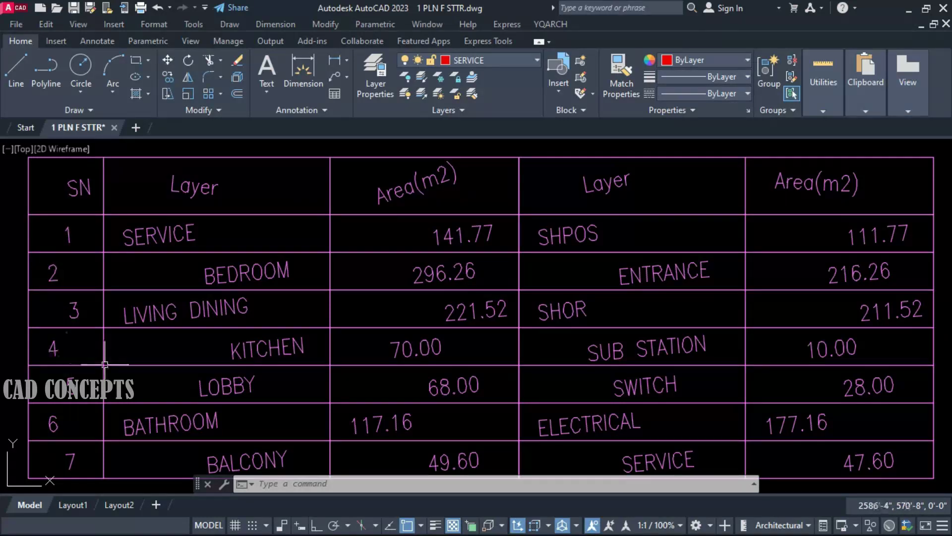
pyautogui.scroll(-2, 486, 276)
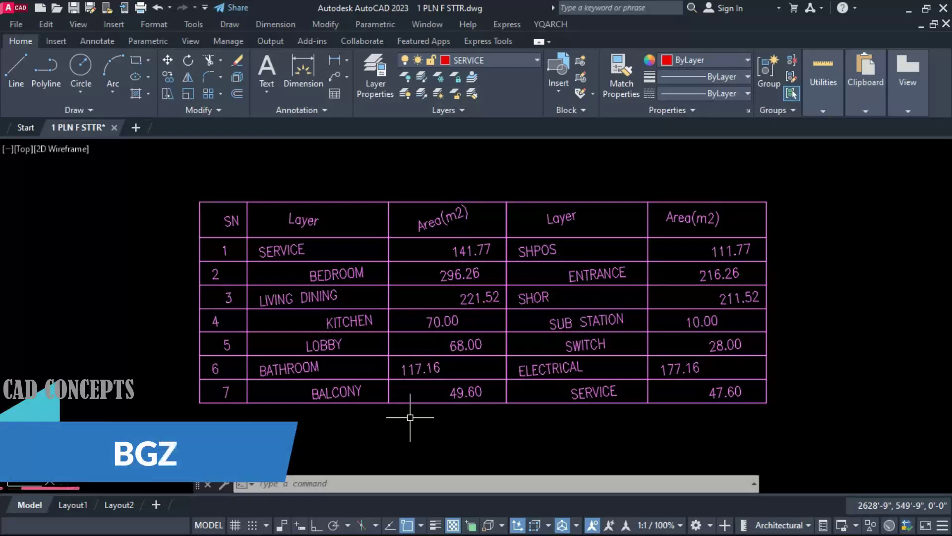
pyautogui.write('BG')
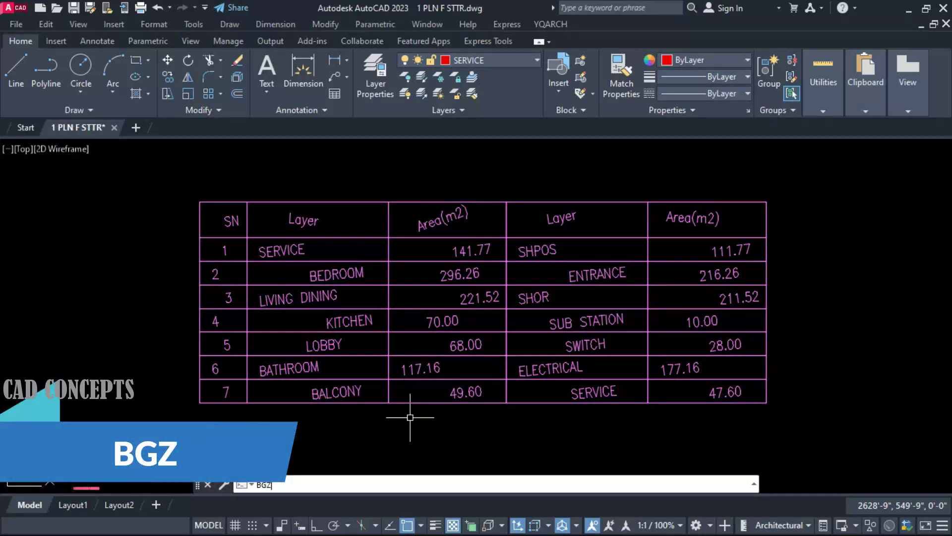
pyautogui.write('Z')
pyautogui.press('Return')
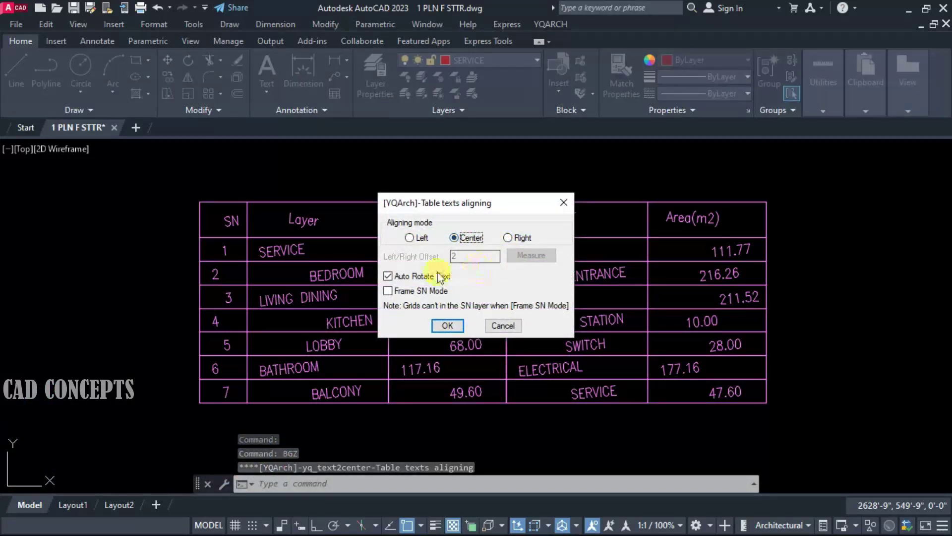
pyautogui.click(415, 277)
pyautogui.click(415, 276)
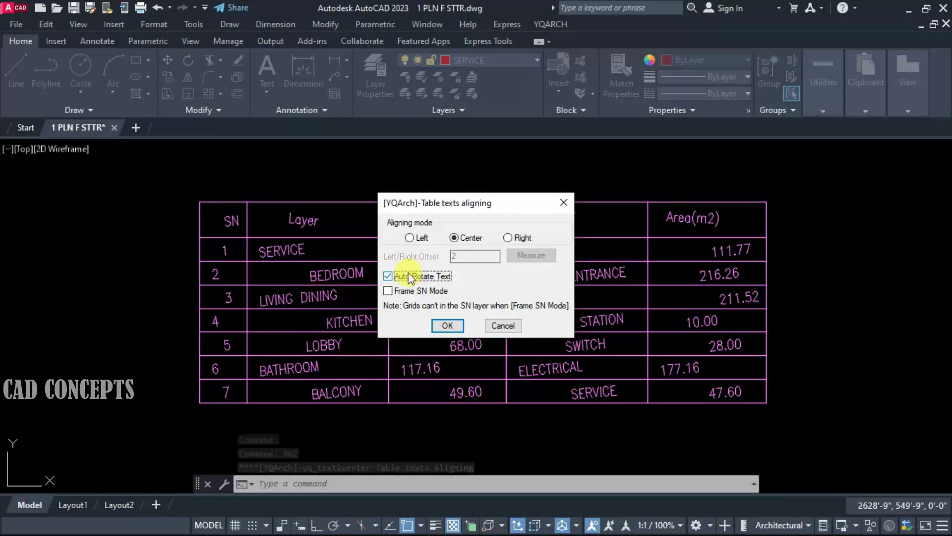
pyautogui.click(448, 326)
pyautogui.click(147, 177)
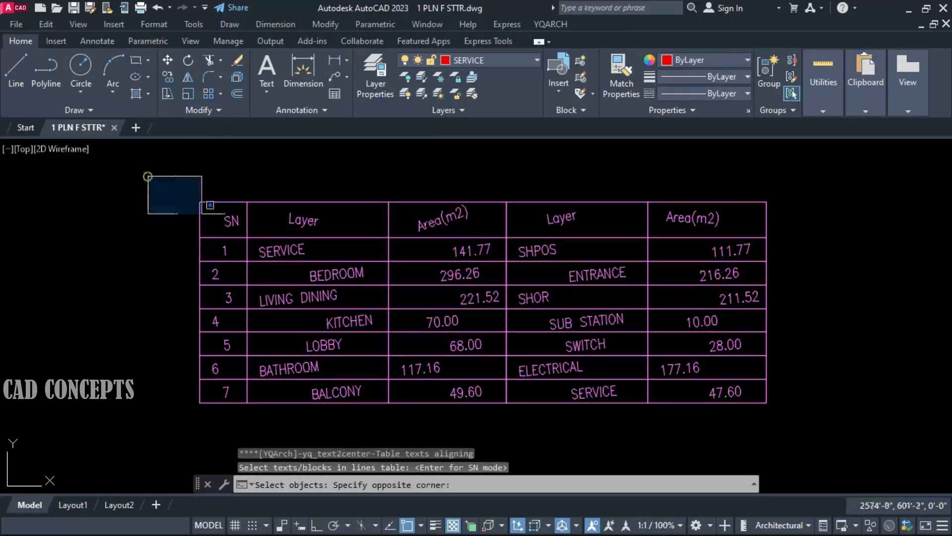
pyautogui.click(828, 492)
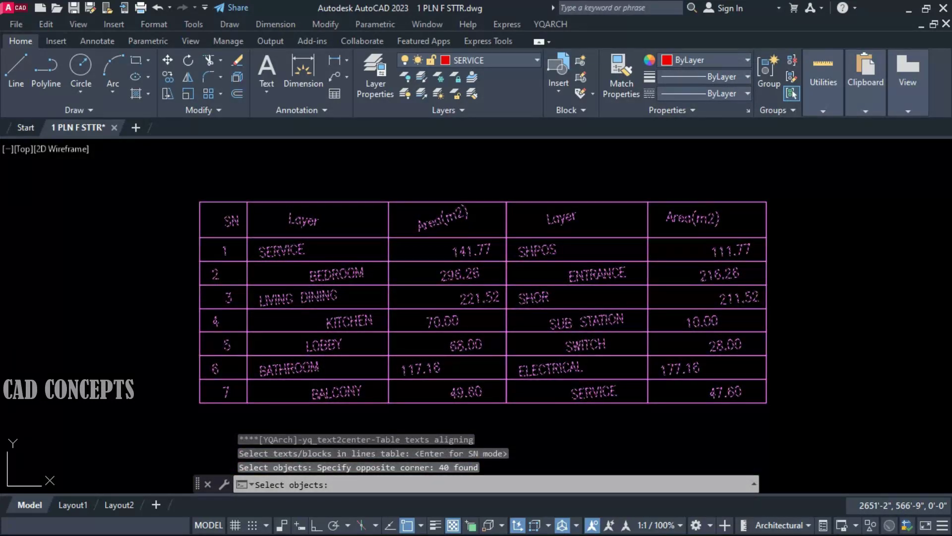
pyautogui.press('Return')
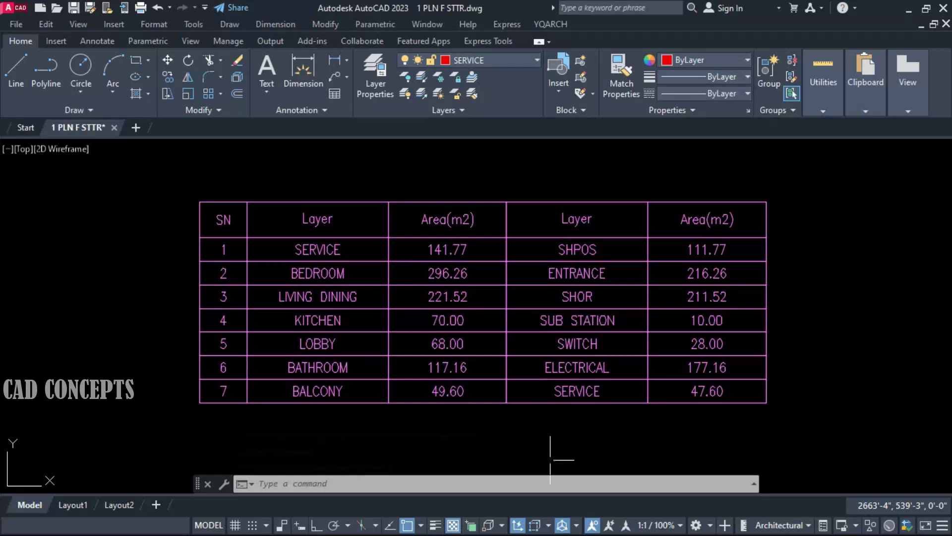
pyautogui.hotkey('ctrl', 'z')
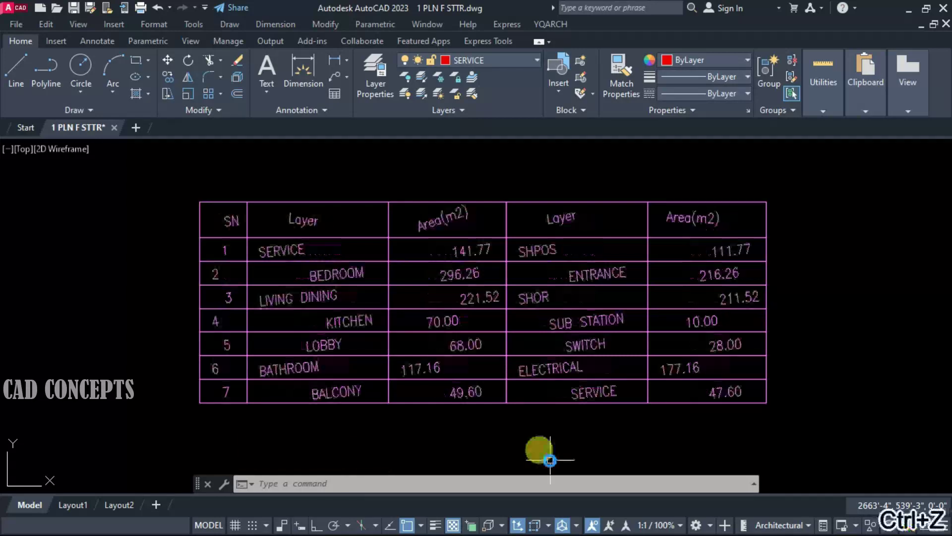
# - Try to left-align all the texts in the area table with BGZ, keeping Auto Rotate Text enabled
pyautogui.moveTo(516, 319); pyautogui.dragTo(516, 270, button='middle')
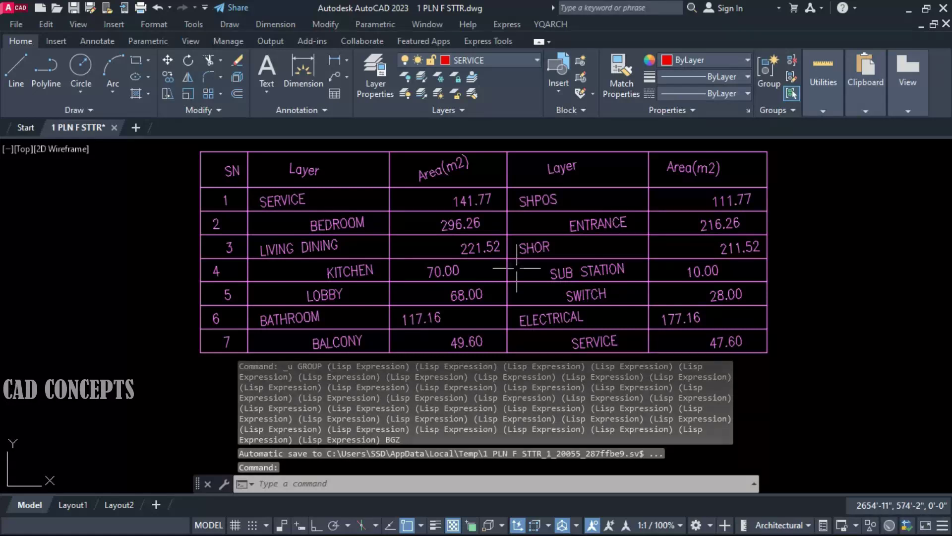
pyautogui.write('BGZ')
pyautogui.press('Return')
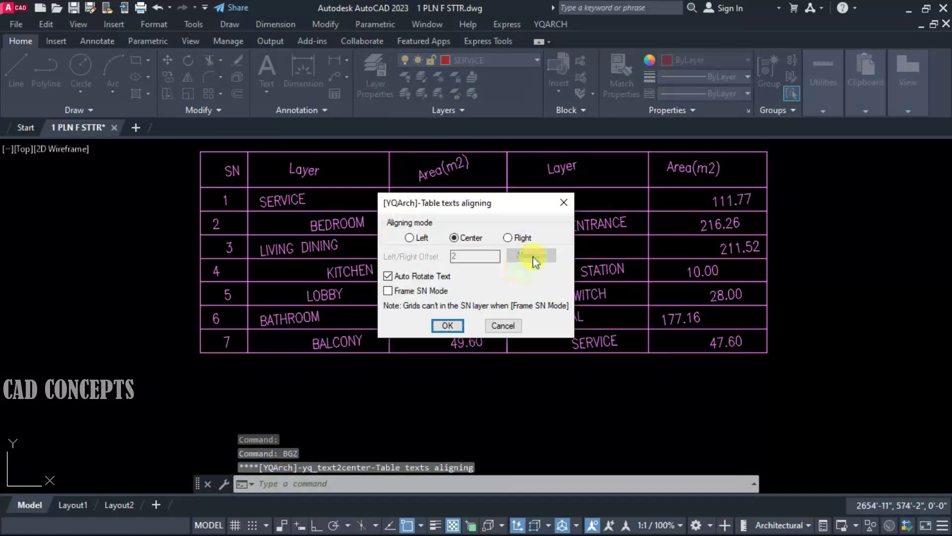
pyautogui.click(409, 237)
pyautogui.click(448, 326)
pyautogui.click(175, 150)
pyautogui.click(782, 399)
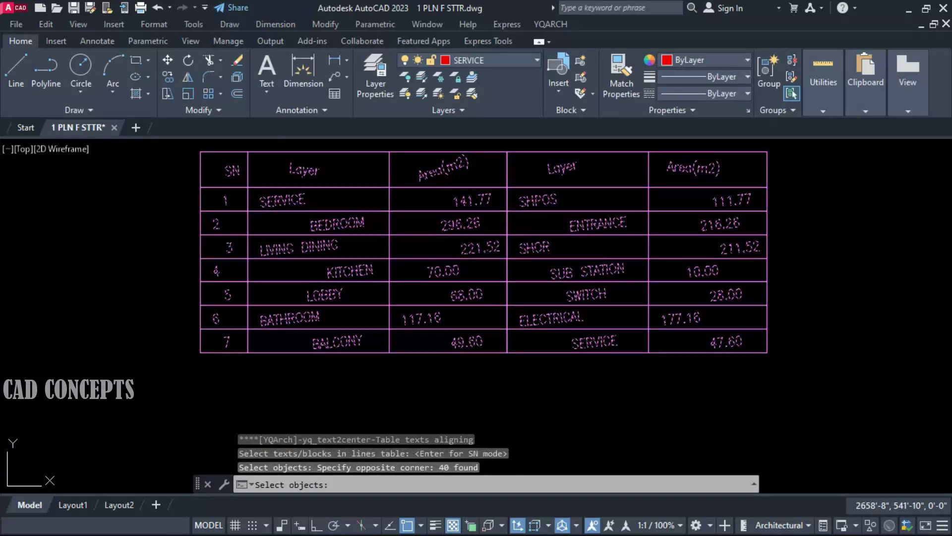
pyautogui.press('Return')
# - Repeat the table text alignment on all the cells in Left mode with Frame SN Mode off and an offset of 2
pyautogui.press('Return')
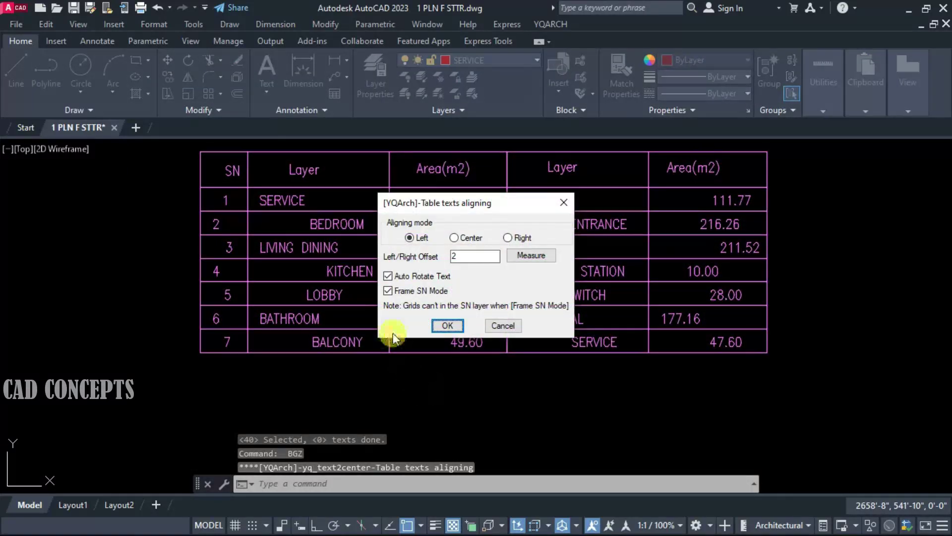
pyautogui.click(451, 329)
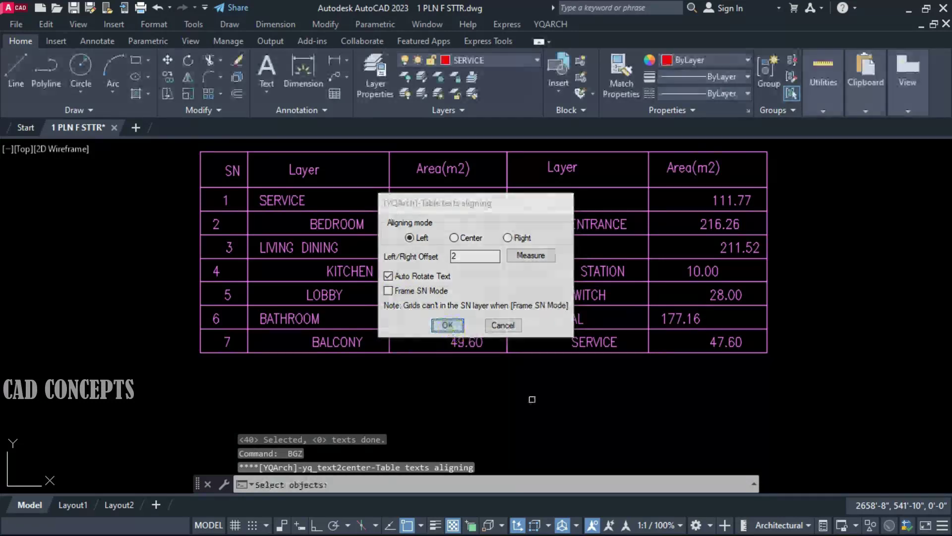
pyautogui.click(179, 146)
pyautogui.click(774, 392)
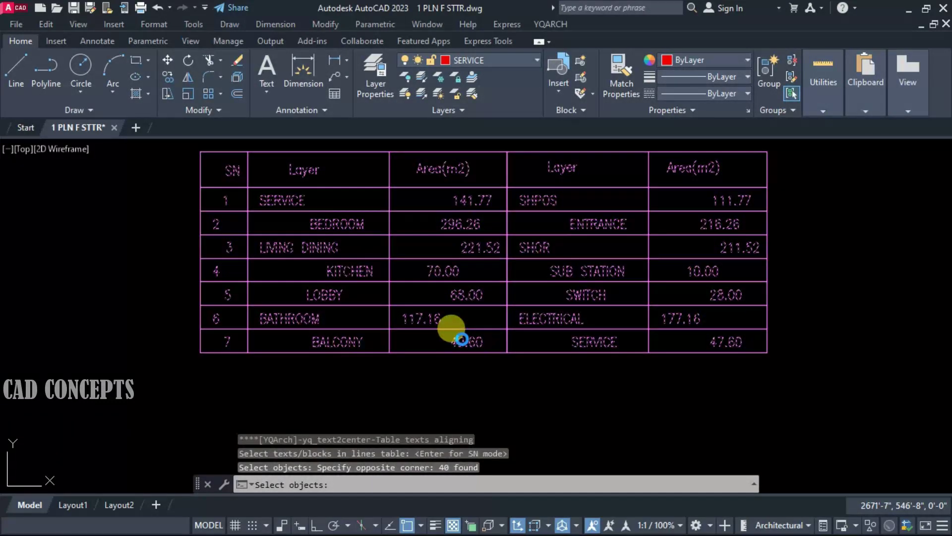
pyautogui.press('Return')
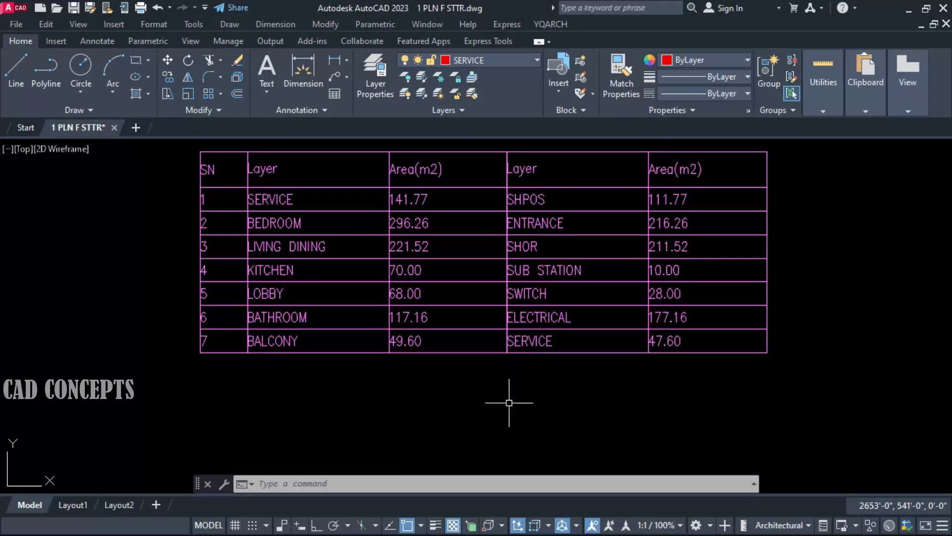
# - Right-align all the texts in the area table with BGZ, keeping the offset of 2 and Auto Rotate Text enabled
pyautogui.write('BGZ')
pyautogui.press('Return')
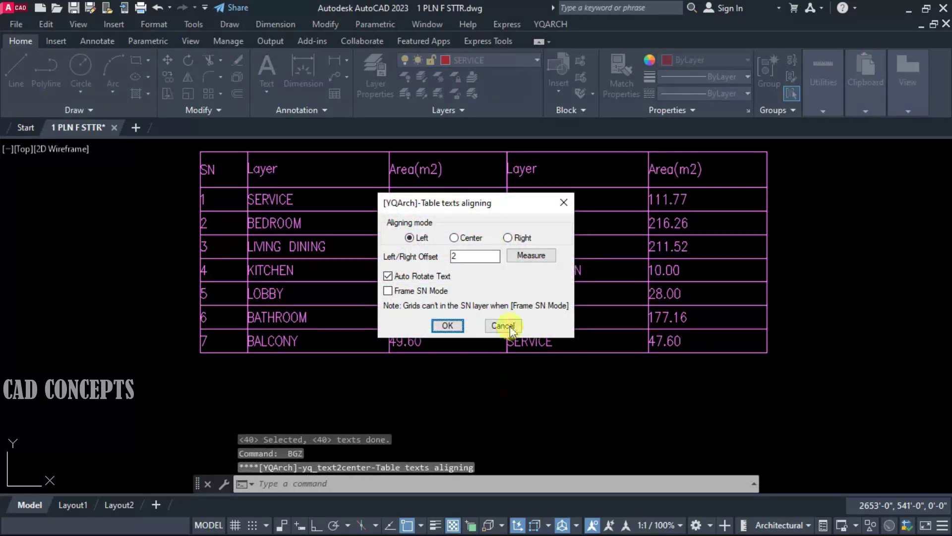
pyautogui.click(509, 238)
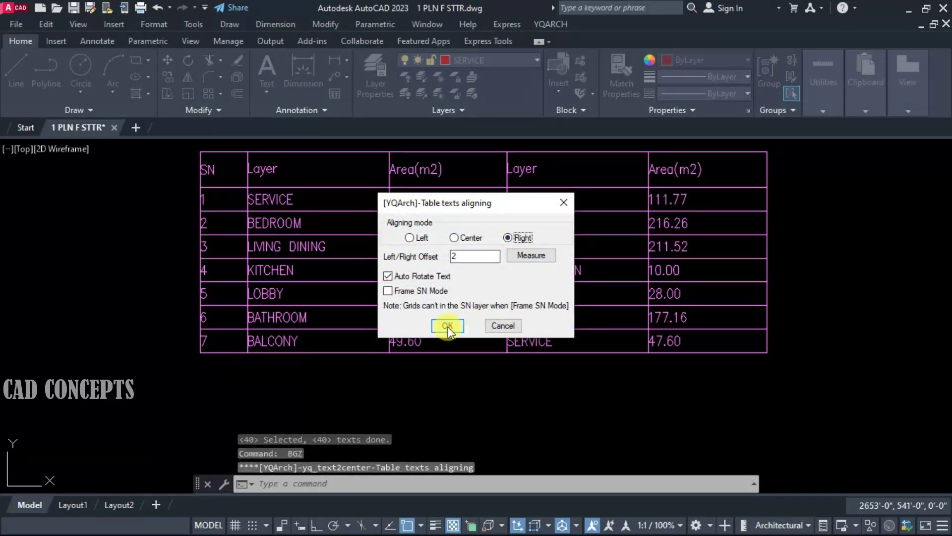
pyautogui.click(447, 325)
pyautogui.click(185, 152)
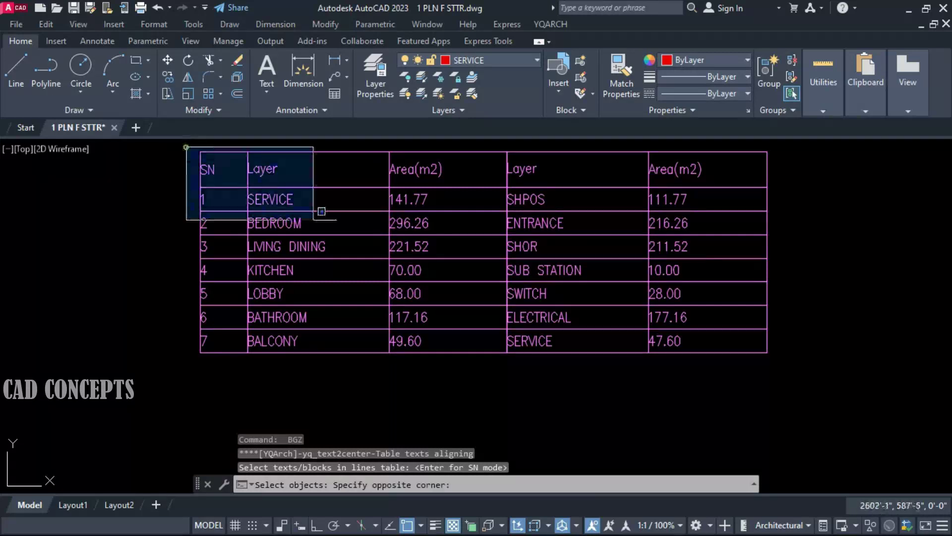
pyautogui.click(788, 365)
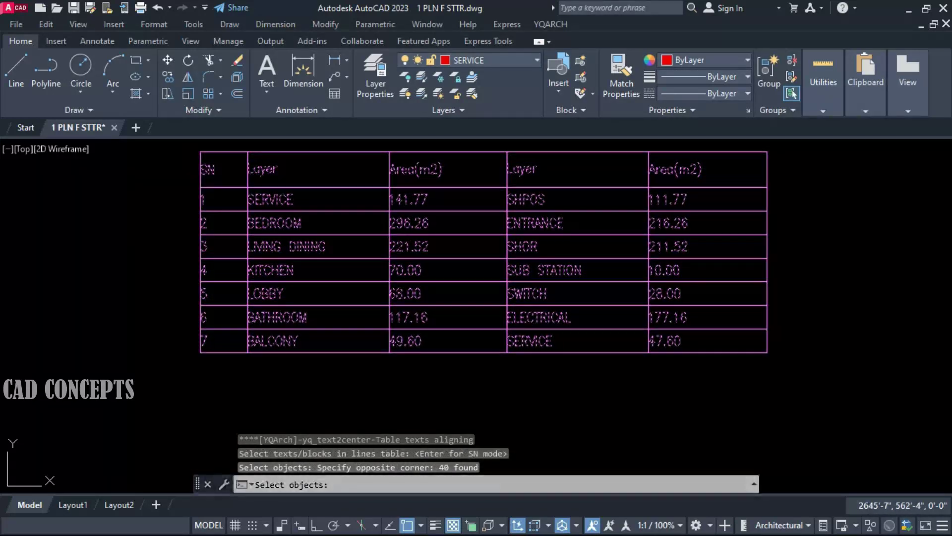
pyautogui.press('Return')
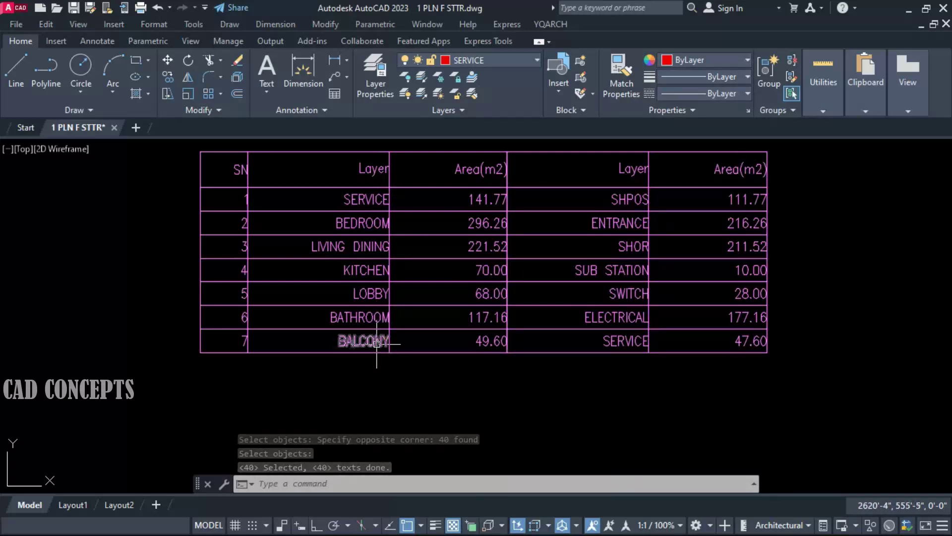
# - Run BGZ again and confirm the Center aligning mode for the area table's texts
pyautogui.write('BGZ')
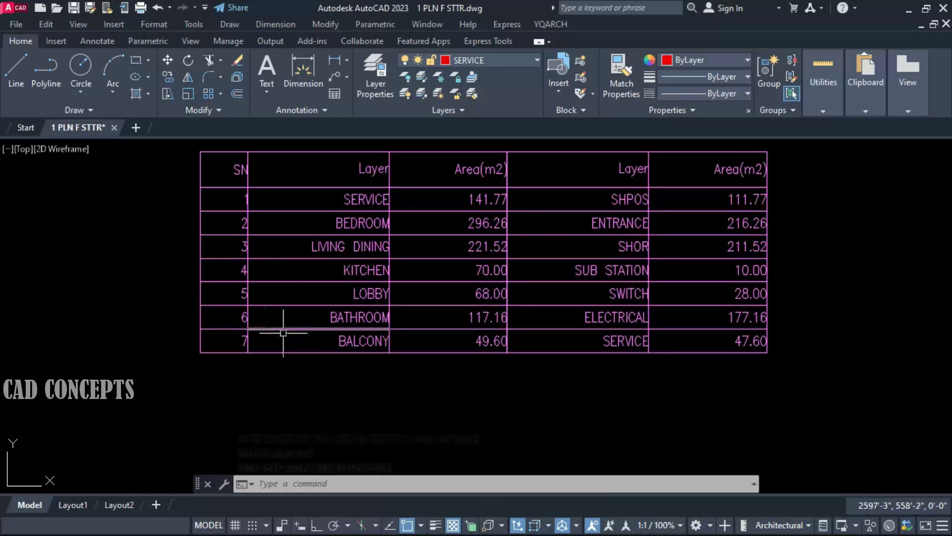
pyautogui.press('Return')
pyautogui.click(475, 241)
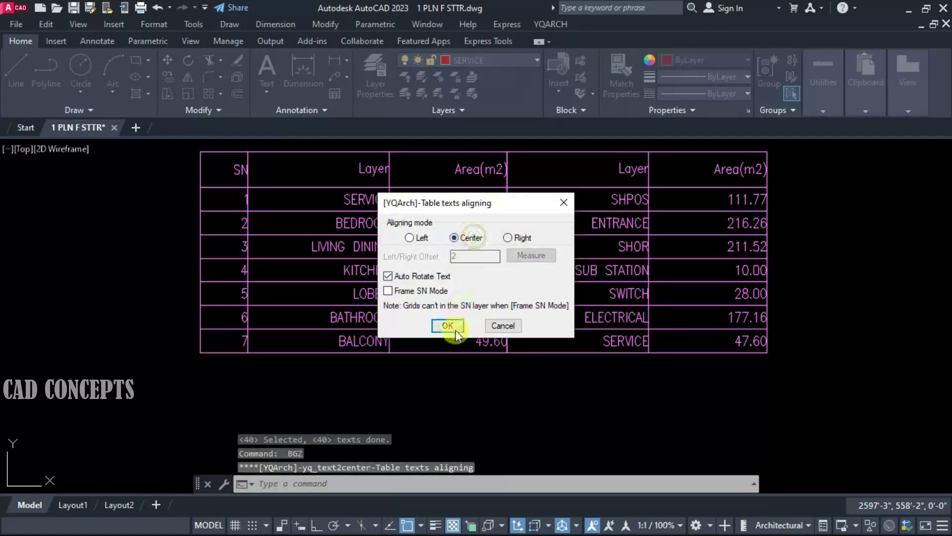
pyautogui.click(456, 330)
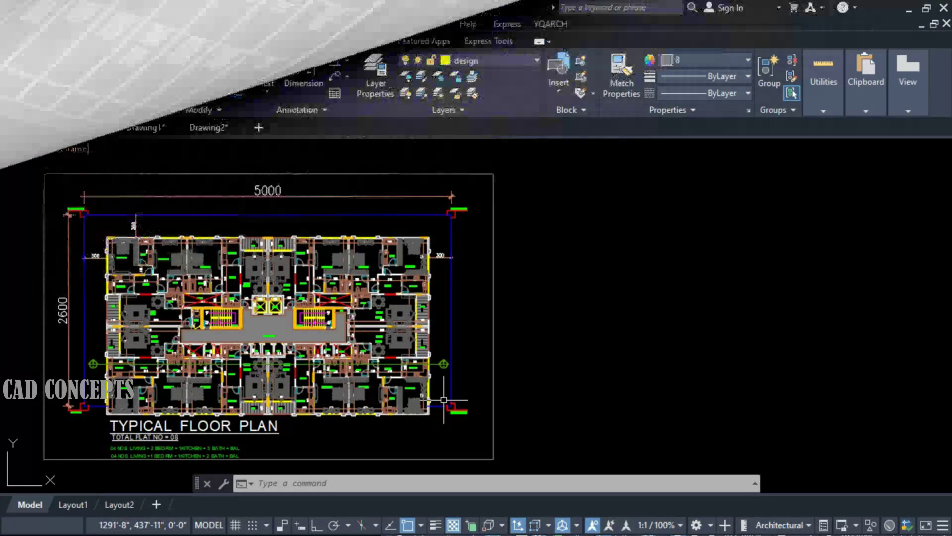
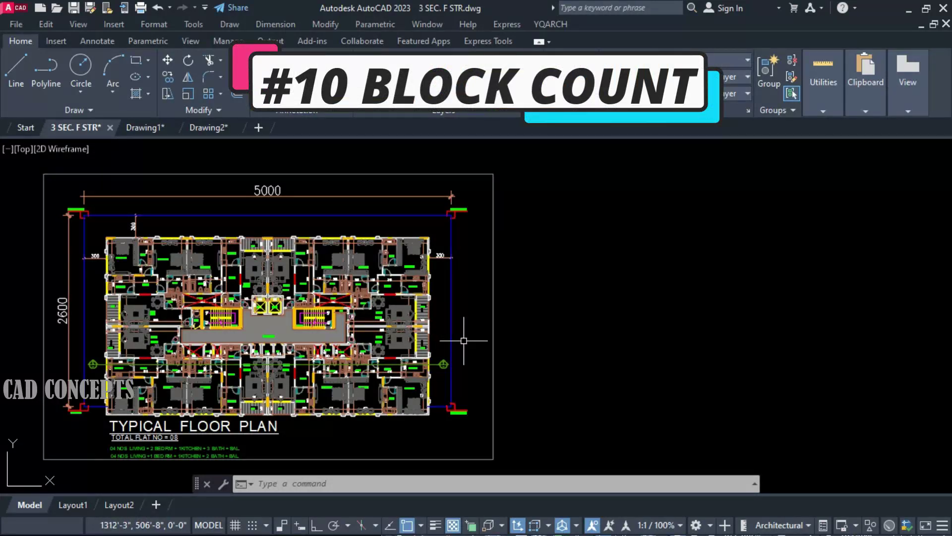
# - Count all the blocks in the typical floor plan with BBL and place the statistics table in the empty area beside the plan
pyautogui.write('bbl')
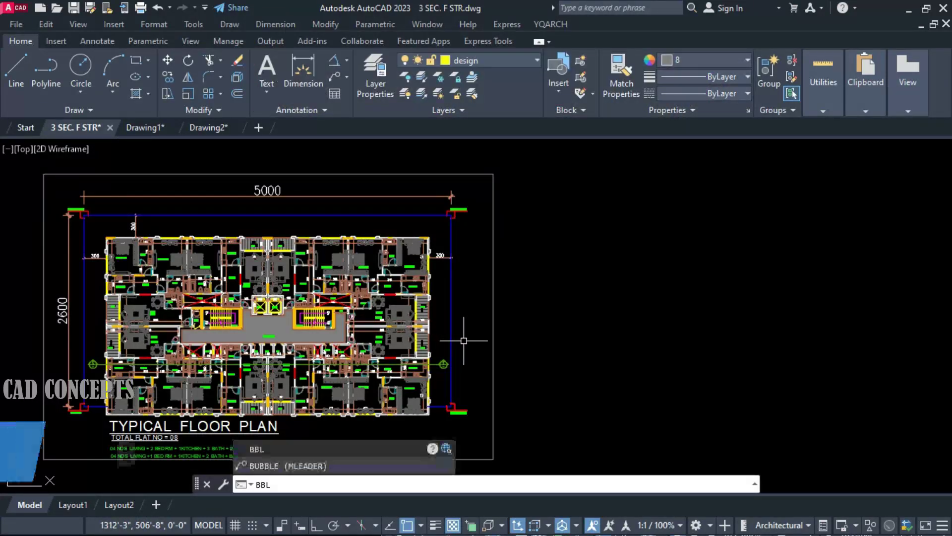
pyautogui.press('Return')
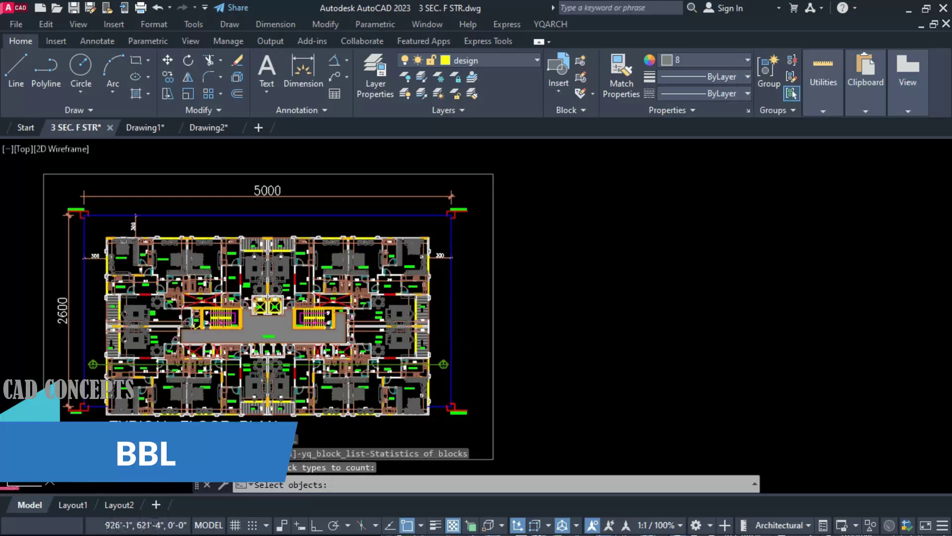
pyautogui.click(53, 167)
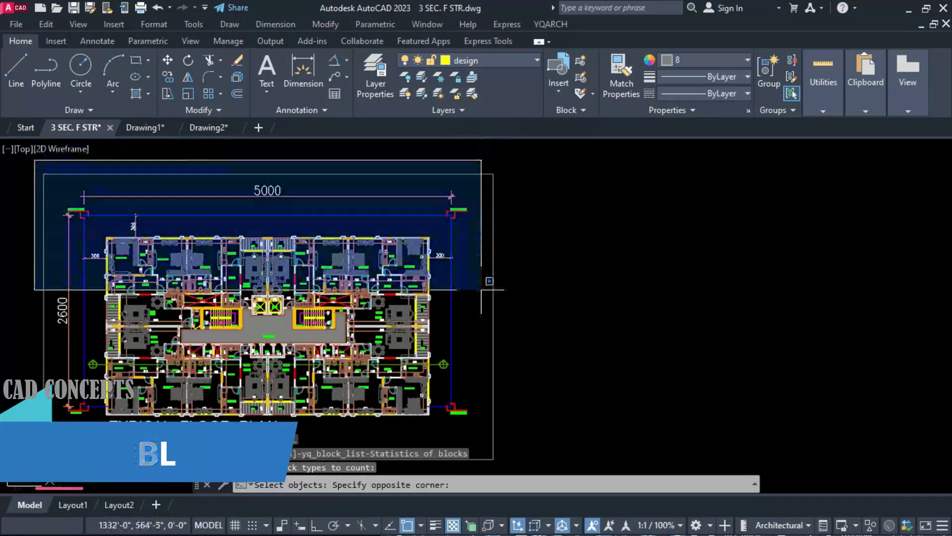
pyautogui.click(519, 458)
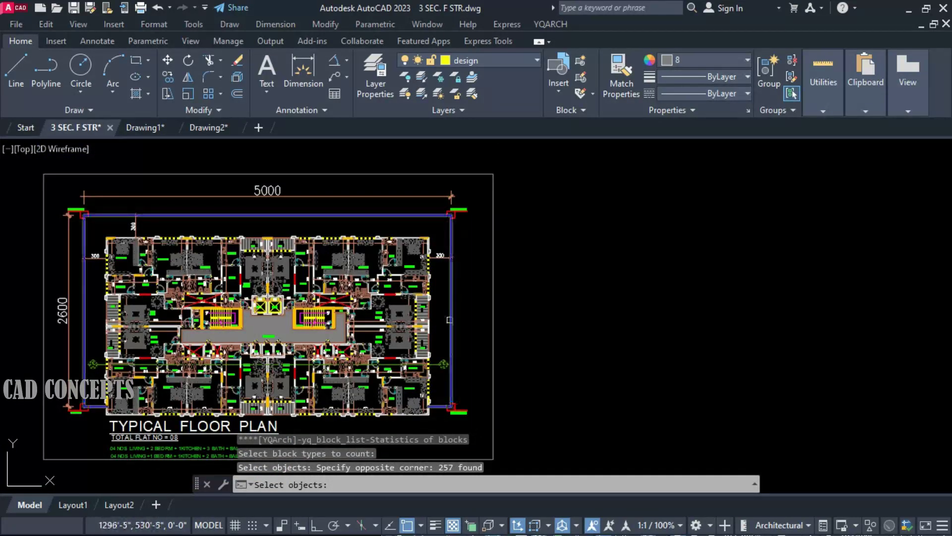
pyautogui.press('Return')
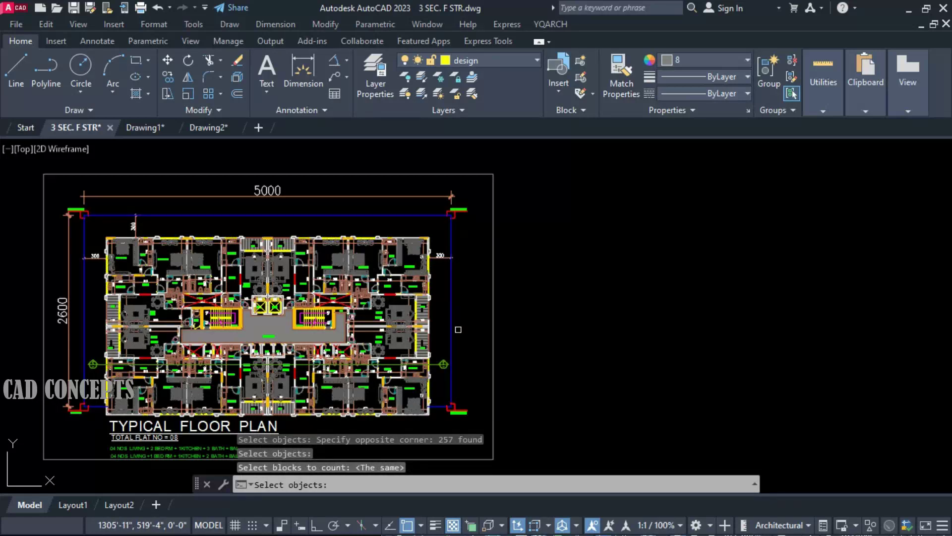
pyautogui.press('Return')
pyautogui.click(579, 189)
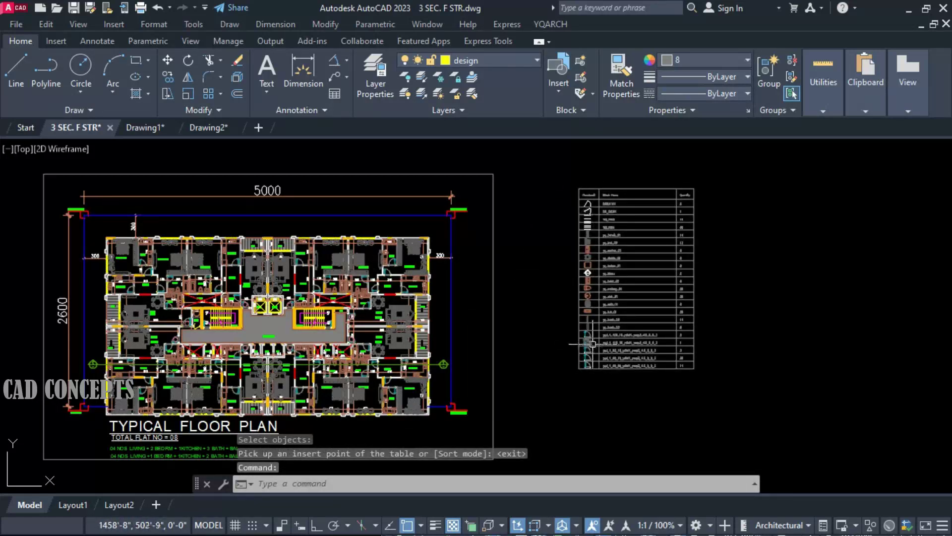
# - Select the Quantity column side of the block statistics table and start stretching it from a point just below the table
pyautogui.scroll(4, 592, 343)
pyautogui.moveTo(637, 322); pyautogui.dragTo(632, 382, button='middle')
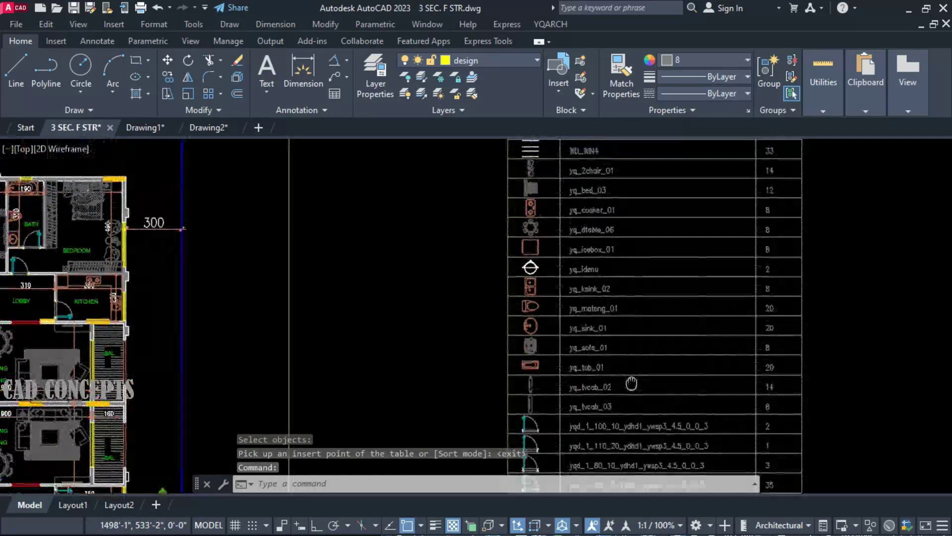
pyautogui.moveTo(622, 313); pyautogui.dragTo(625, 382, button='middle')
pyautogui.moveTo(647, 252); pyautogui.dragTo(648, 305, button='middle')
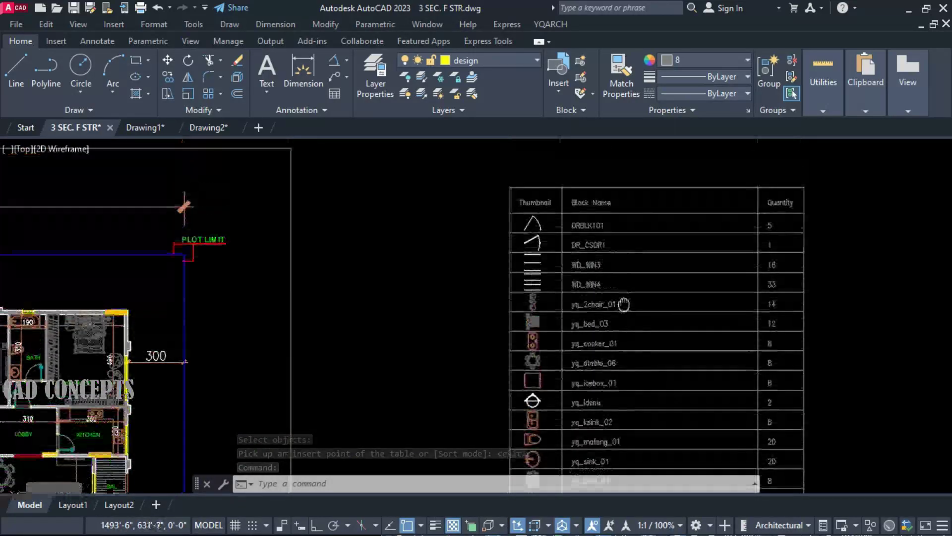
pyautogui.scroll(-5, 674, 213)
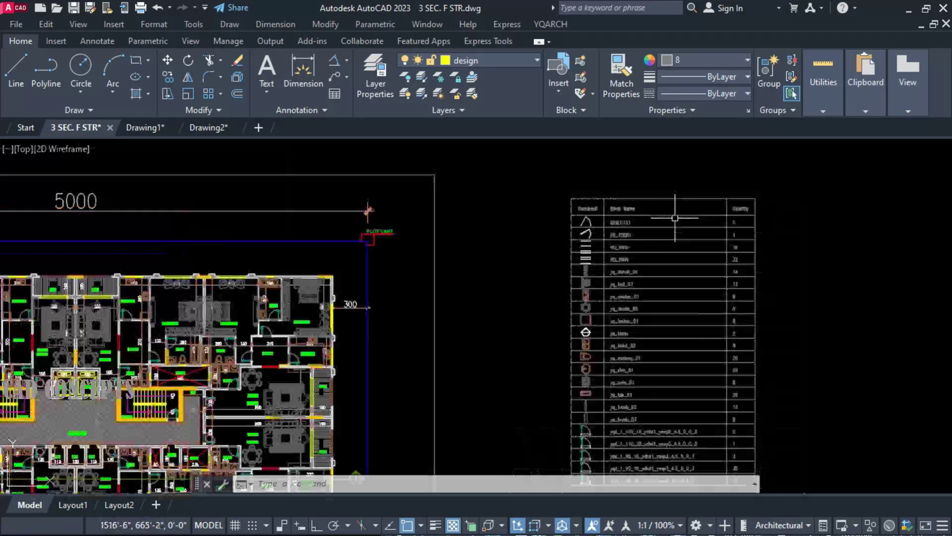
pyautogui.click(747, 191)
pyautogui.click(700, 398)
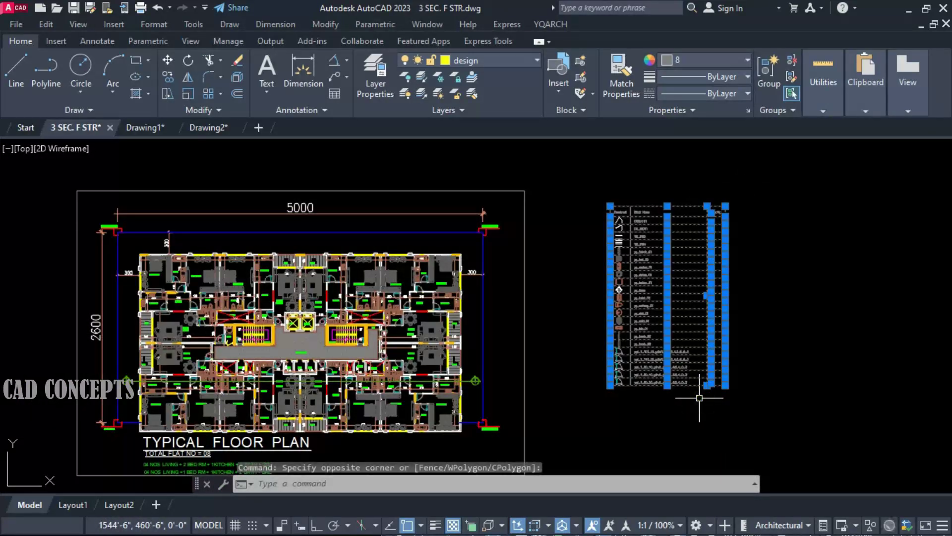
pyautogui.write('s')
pyautogui.press('Return')
pyautogui.scroll(5, 701, 399)
pyautogui.click(704, 397)
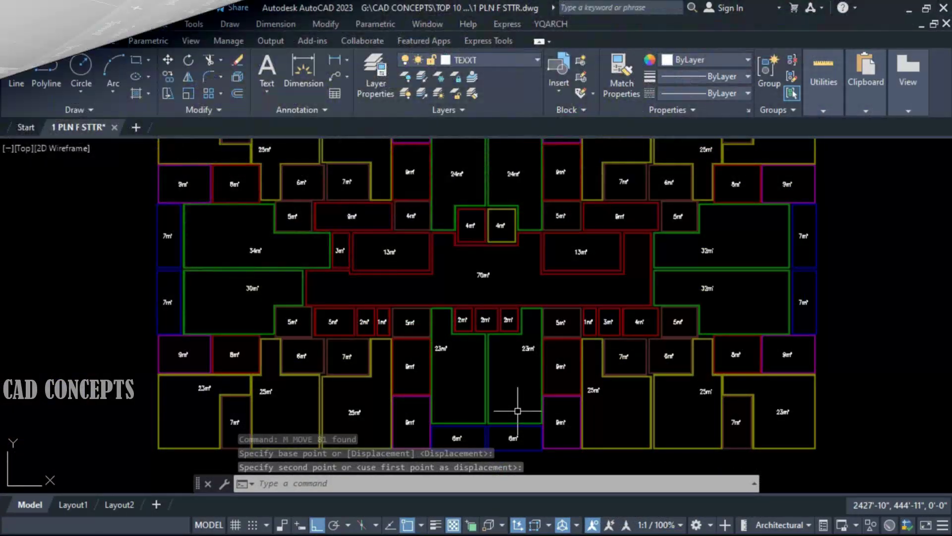
# - Examine the room area labels across the floor plan
pyautogui.moveTo(512, 387); pyautogui.dragTo(524, 421, button='middle')
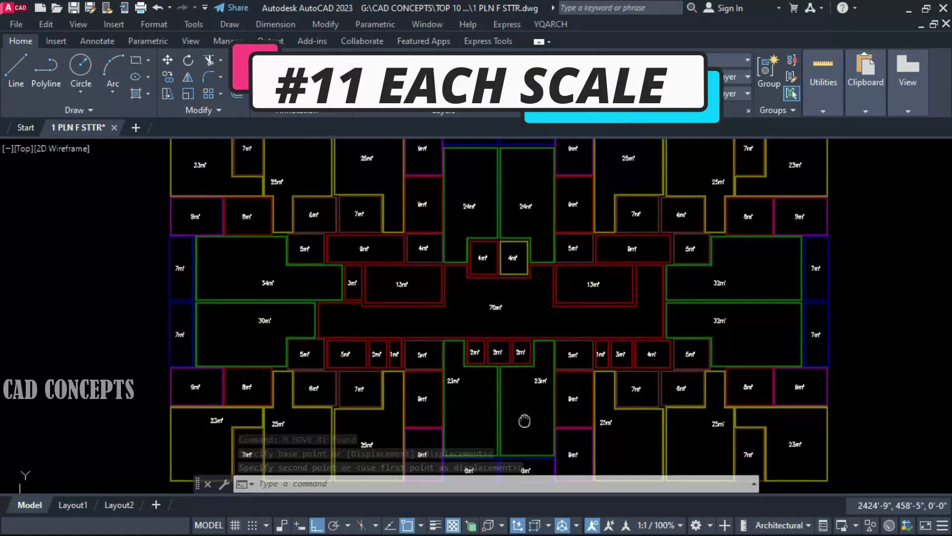
pyautogui.scroll(-2, 508, 354)
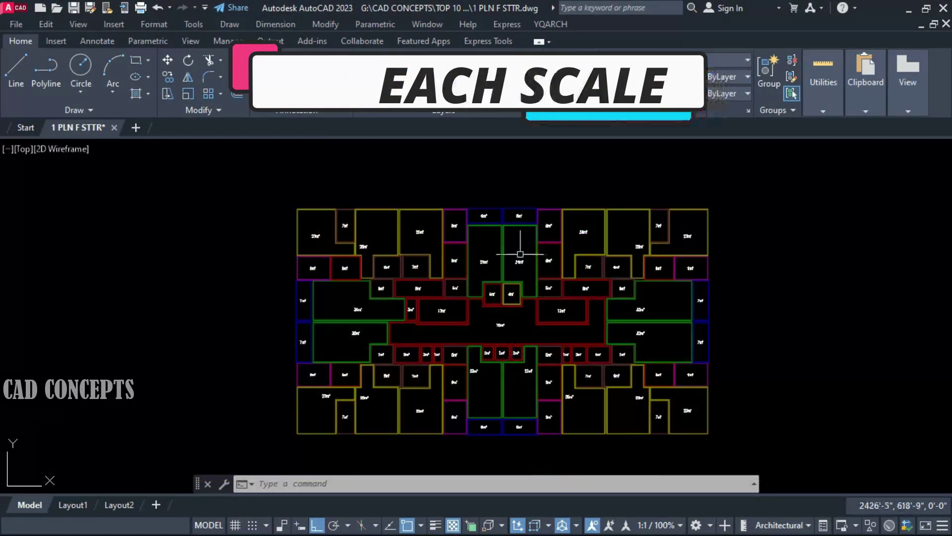
pyautogui.scroll(5, 461, 323)
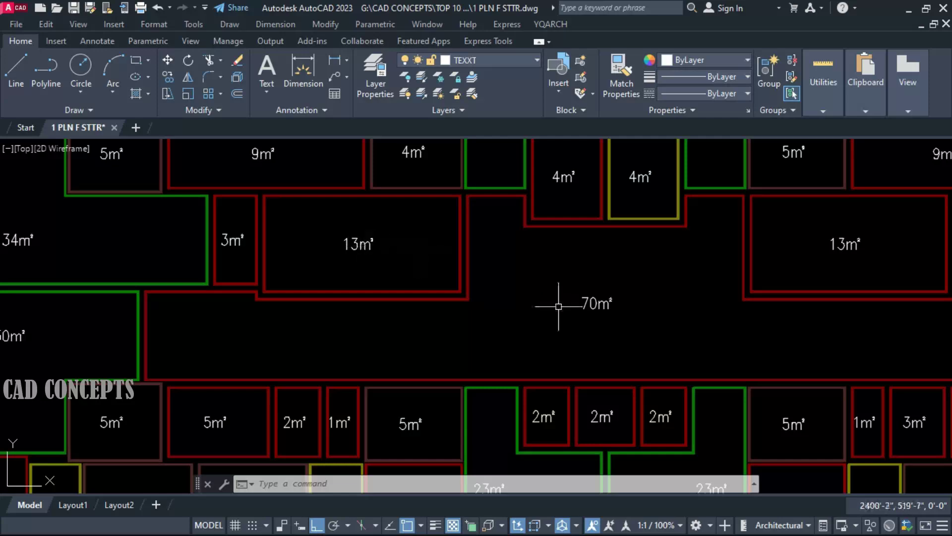
pyautogui.scroll(-3, 504, 327)
pyautogui.scroll(1, 440, 329)
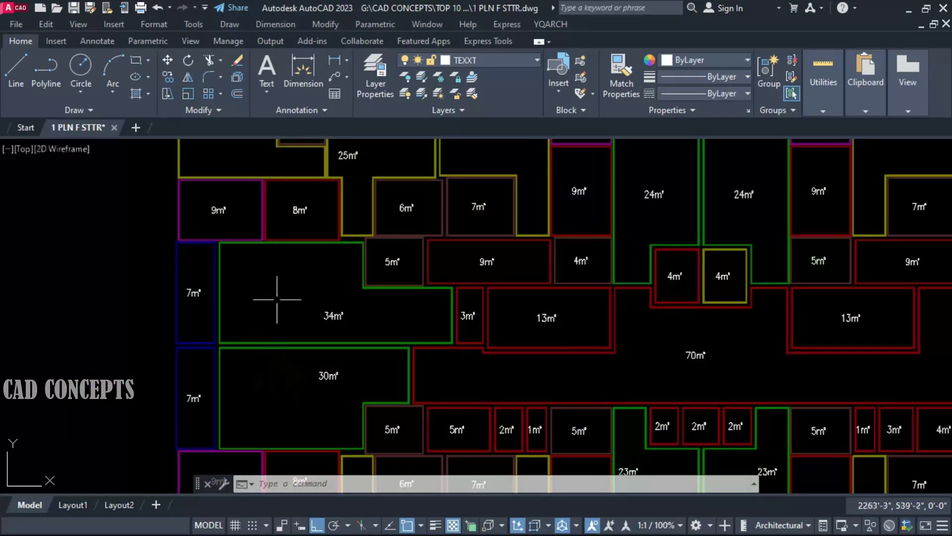
pyautogui.moveTo(277, 300); pyautogui.dragTo(279, 397, button='middle')
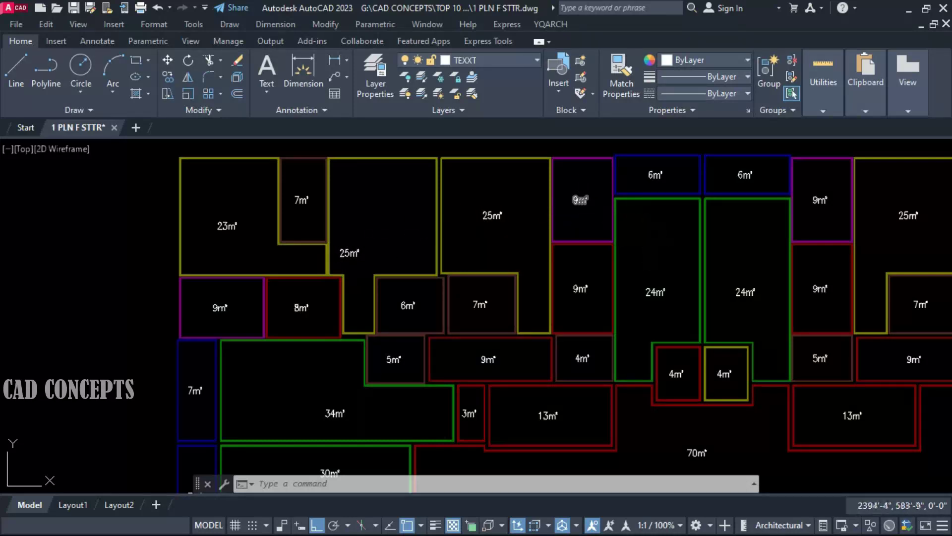
pyautogui.scroll(-4, 660, 292)
pyautogui.scroll(4, 341, 244)
pyautogui.scroll(-4, 316, 272)
pyautogui.moveTo(235, 335); pyautogui.dragTo(255, 425, button='middle')
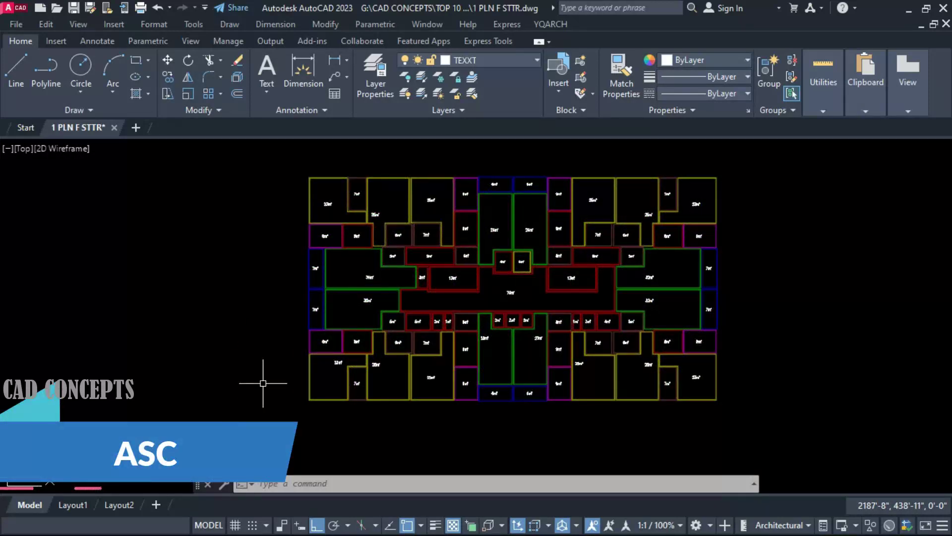
# - Start the ASC scale-each command and set its geometric scaling position to M
pyautogui.write('ASC')
pyautogui.press('Return')
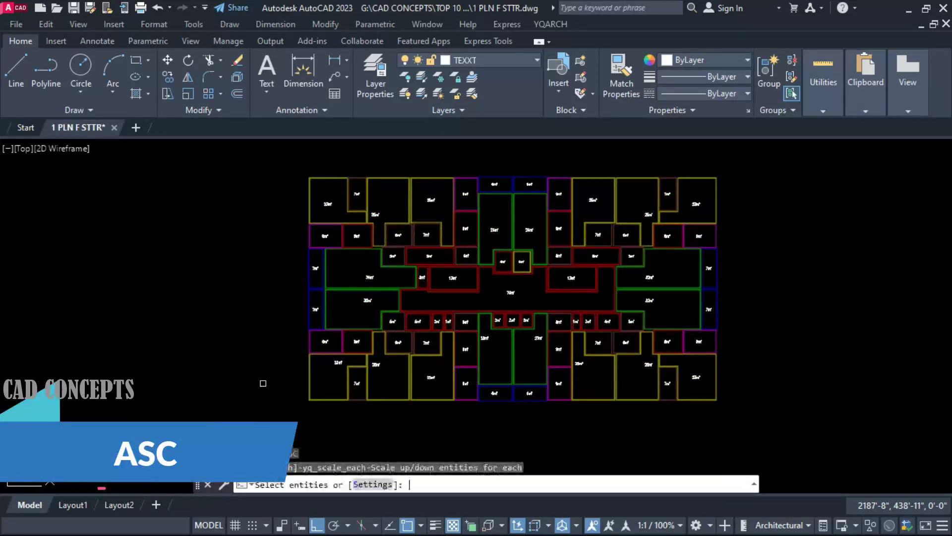
pyautogui.write('S')
pyautogui.press('Return')
pyautogui.click(465, 288)
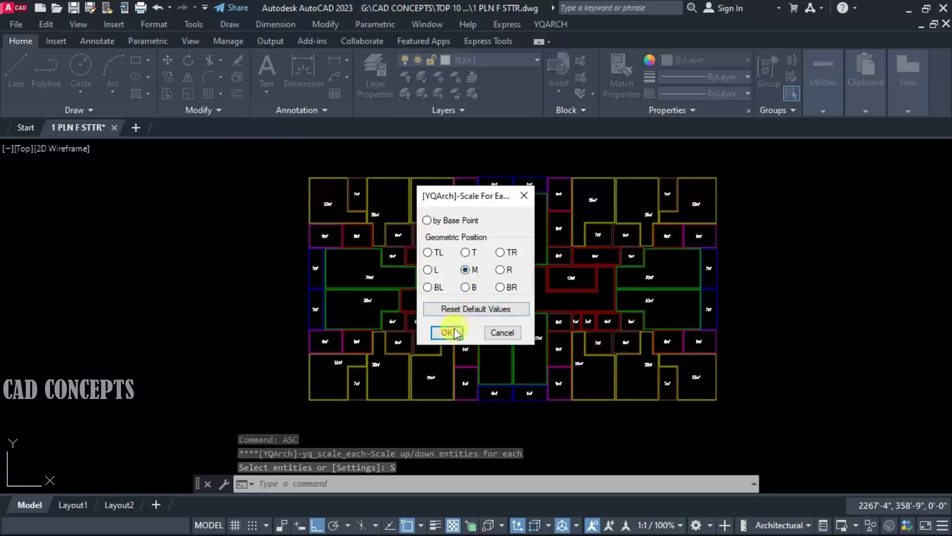
pyautogui.click(447, 333)
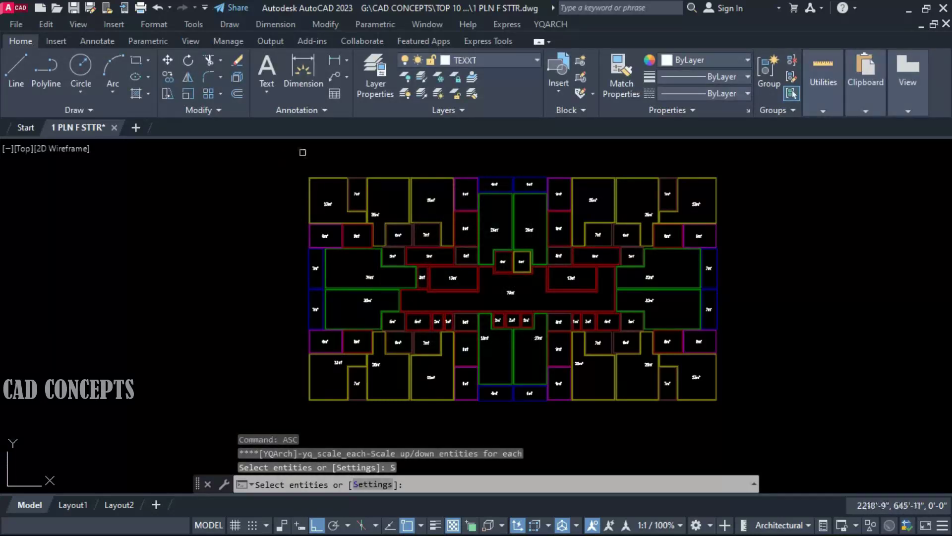
# - Scale every entity of the floor plan individually by reference, from length 1 to new length 1.5
pyautogui.click(288, 159)
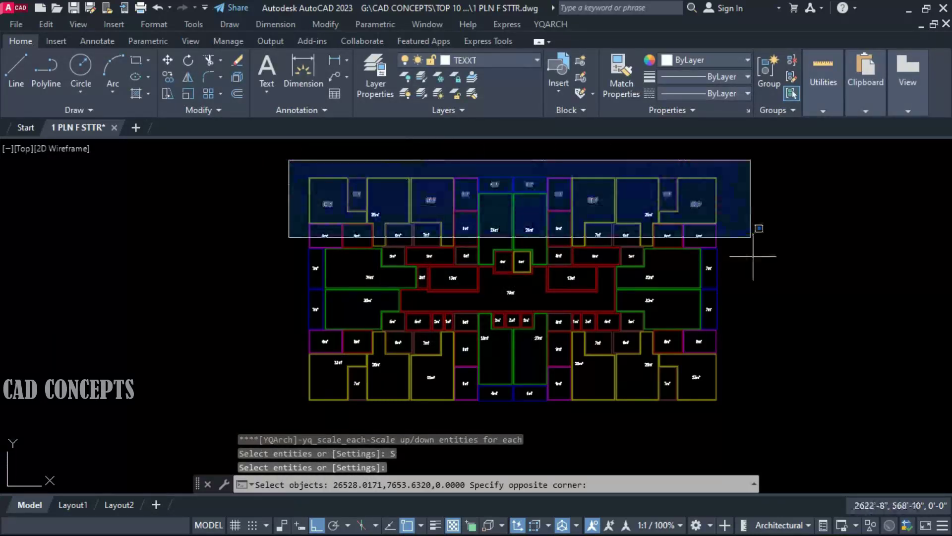
pyautogui.click(753, 415)
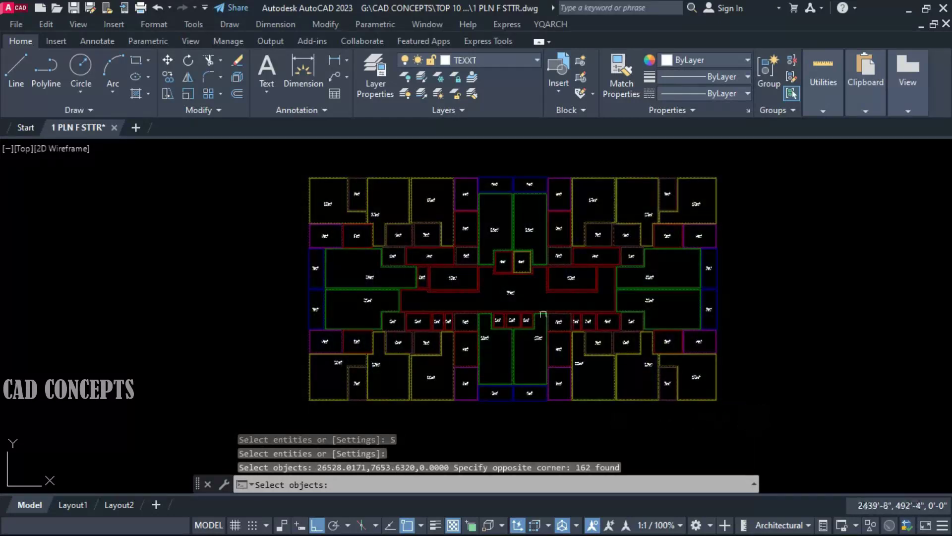
pyautogui.press('Return')
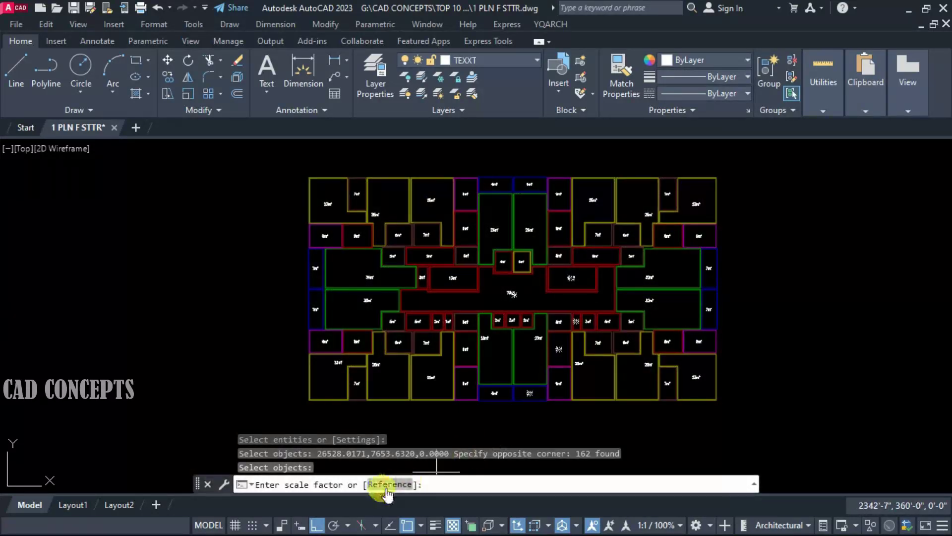
pyautogui.click(386, 485)
pyautogui.press('Return')
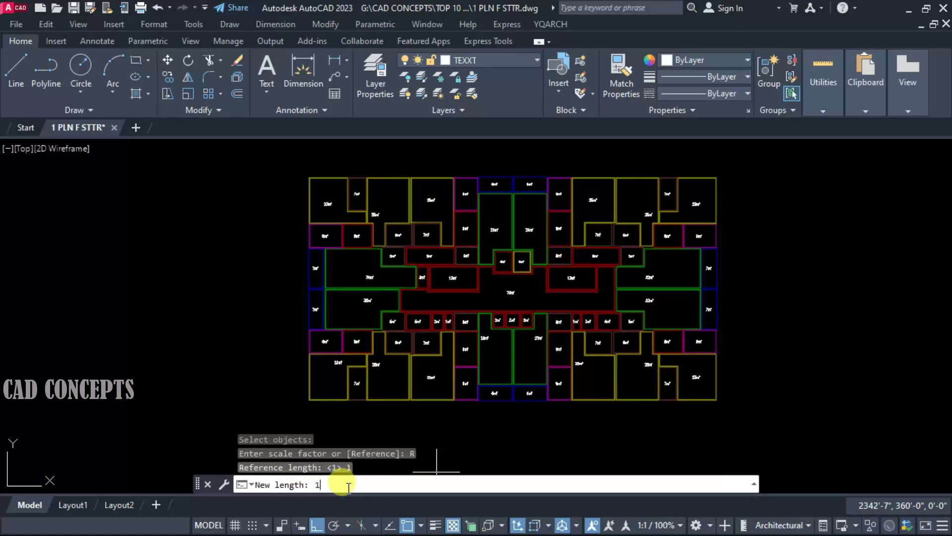
pyautogui.write('1.5')
pyautogui.press('Return')
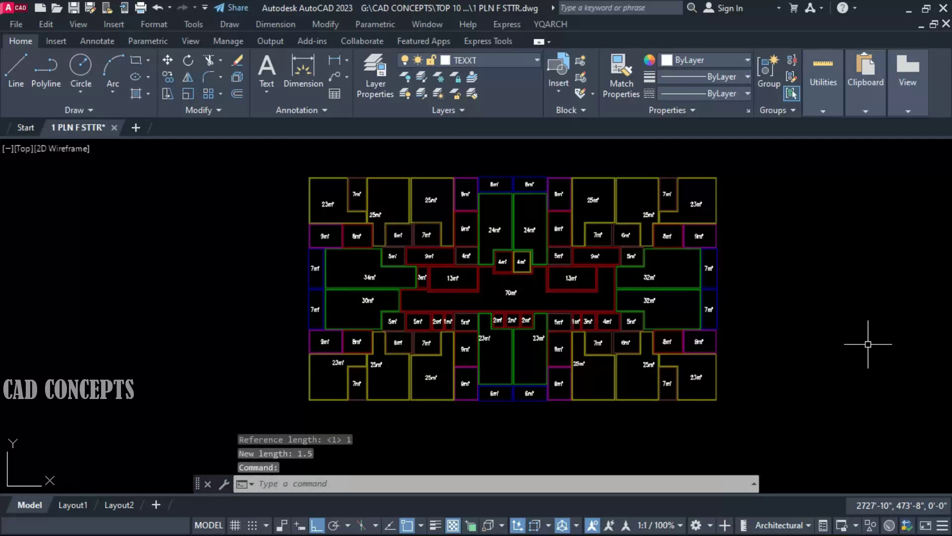
# - Run ASC again on the previous selection with a scale factor of 1
pyautogui.write('ASC')
pyautogui.press('Return')
pyautogui.write('P')
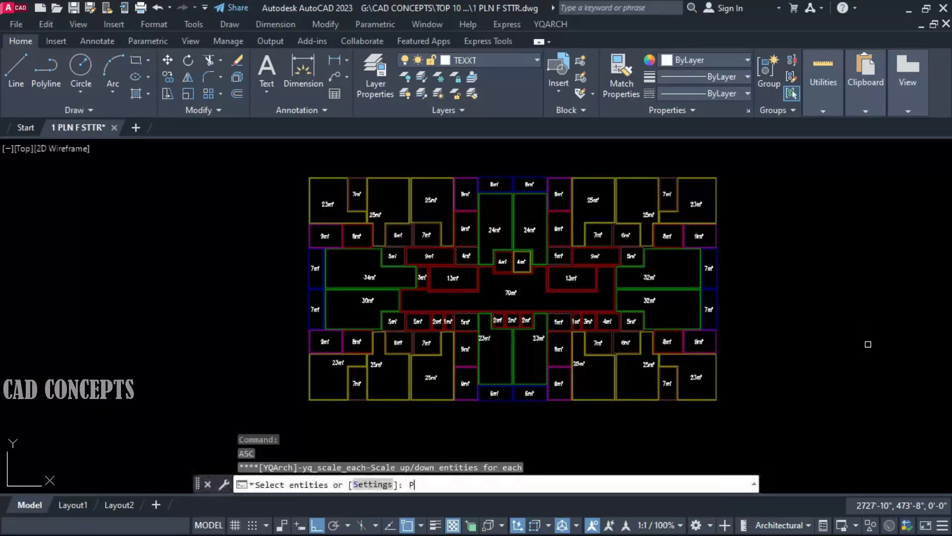
pyautogui.press('Return')
pyautogui.press('Return')
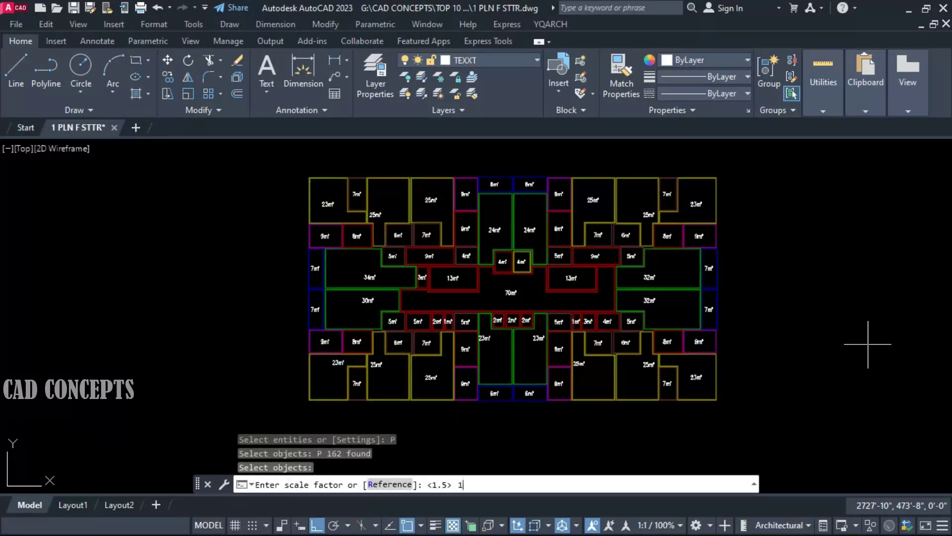
pyautogui.write('1')
pyautogui.press('Return')
# - Scale each entity of the previous selection down by a factor of 0.4 with ASC
pyautogui.press('Return')
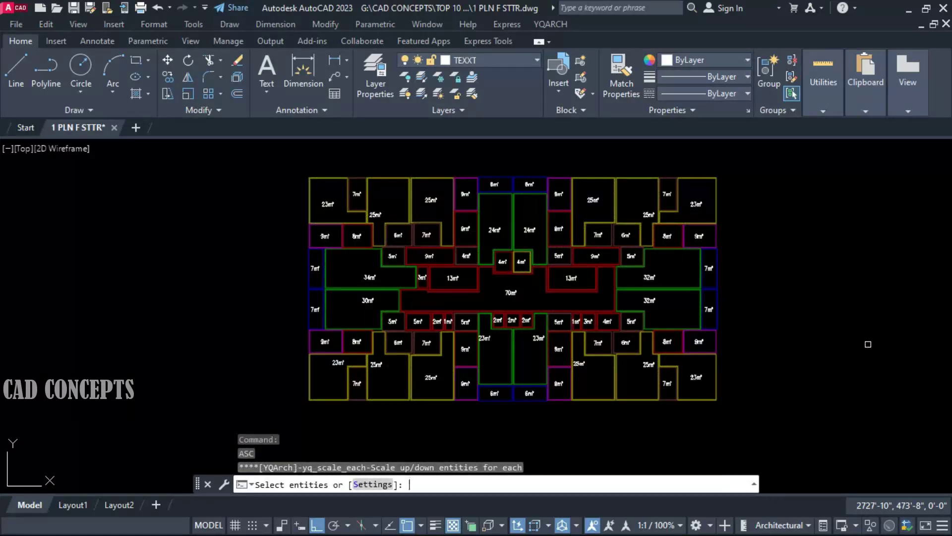
pyautogui.write('P')
pyautogui.press('Return')
pyautogui.press('Return')
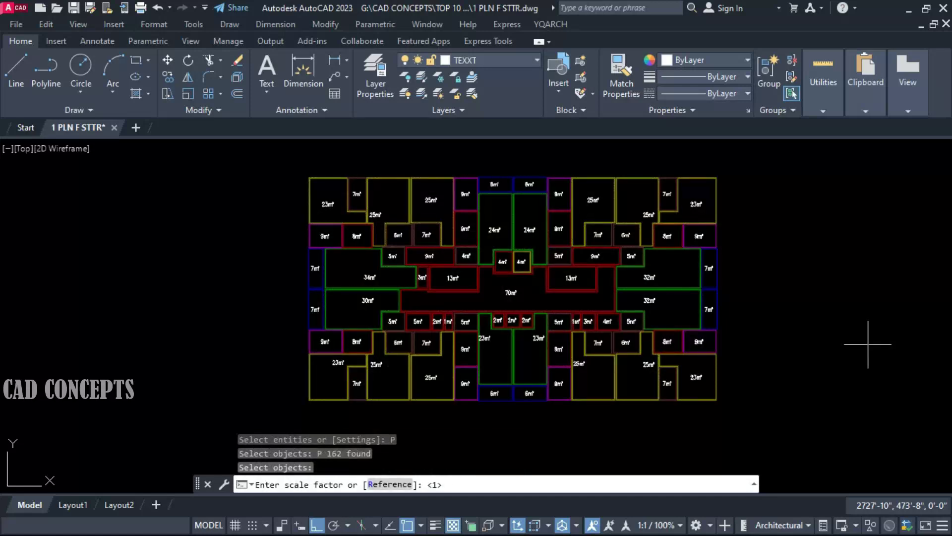
pyautogui.write('.4')
pyautogui.press('Return')
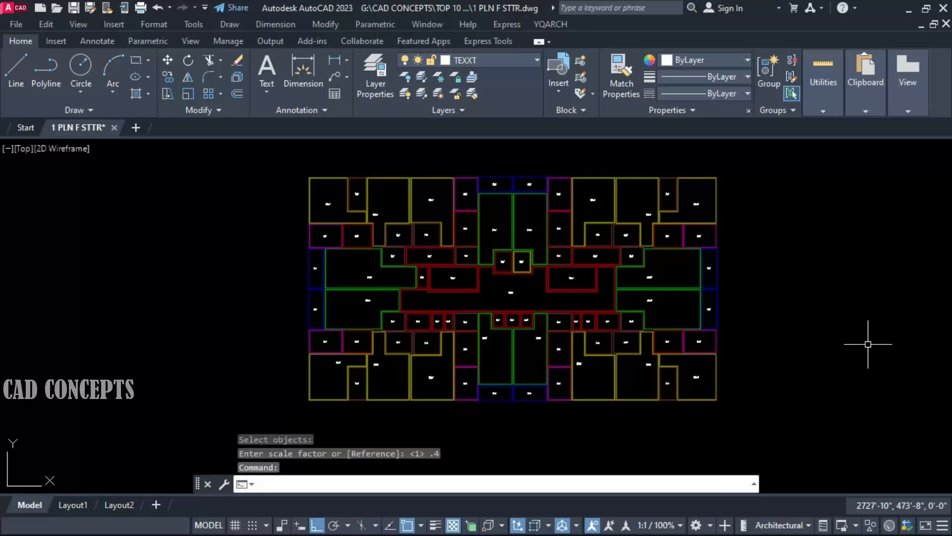
# - Scale each entity of the previous selection up by a factor of 2 with ASC
pyautogui.press('Return')
pyautogui.write('P')
pyautogui.press('Return')
pyautogui.press('Return')
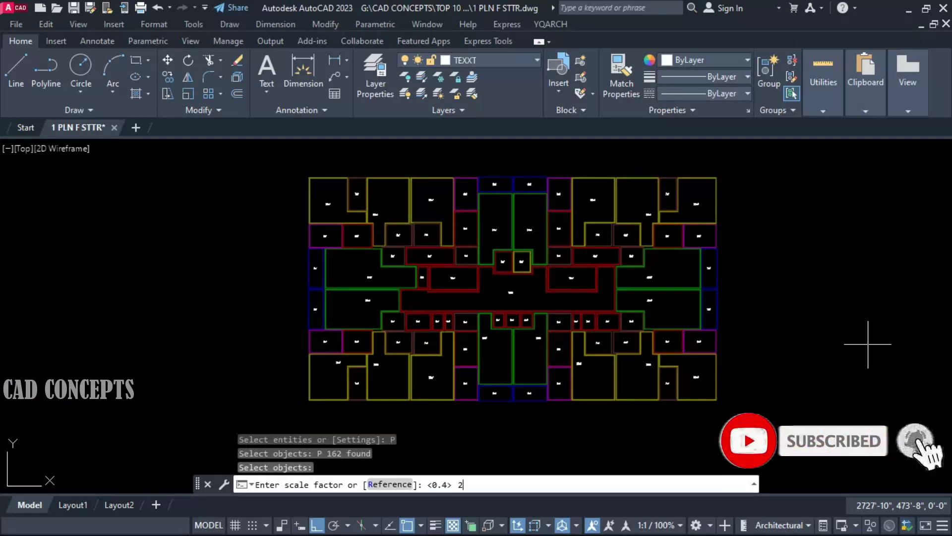
pyautogui.write('2')
pyautogui.press('Return')
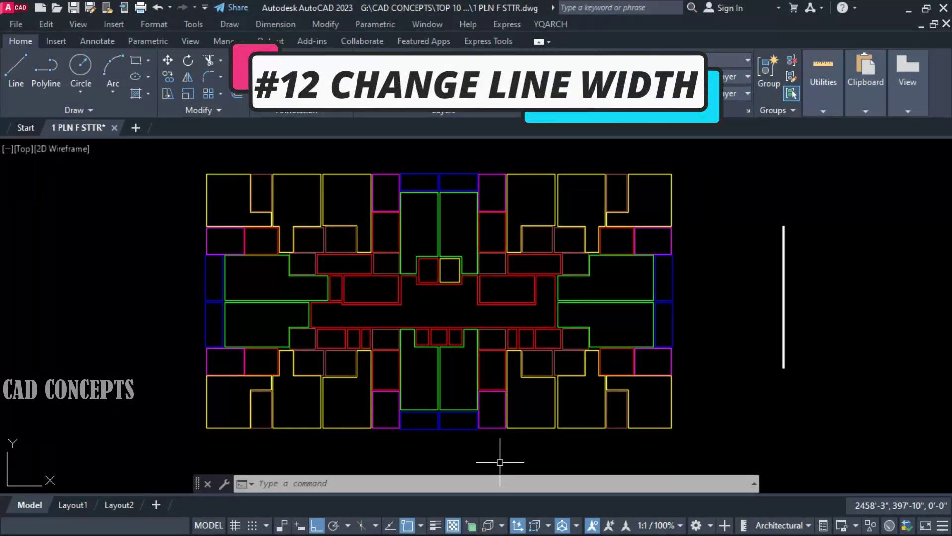
# - Examine the thin room outlines of the floor plan, then clear the trial selections
pyautogui.moveTo(531, 433); pyautogui.dragTo(489, 435, button='middle')
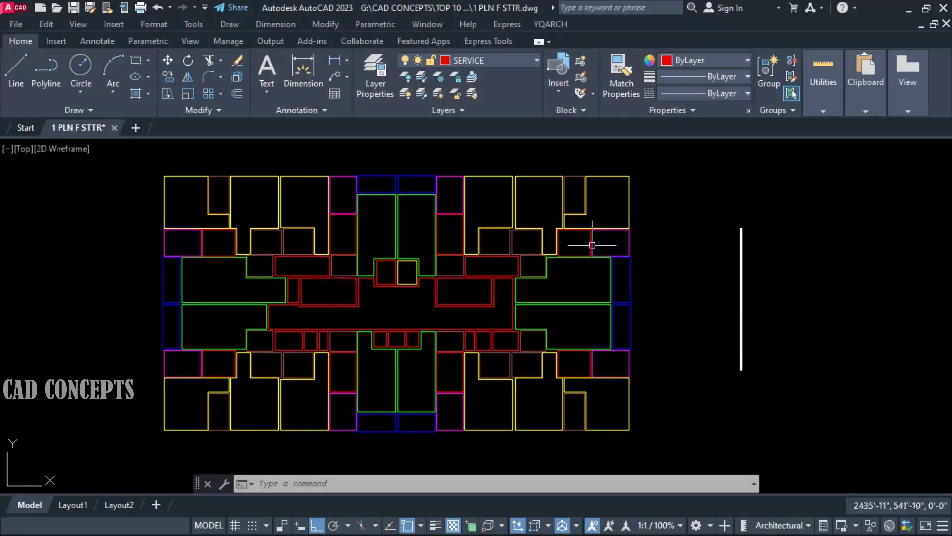
pyautogui.scroll(8, 591, 245)
pyautogui.click(670, 279)
pyautogui.click(594, 365)
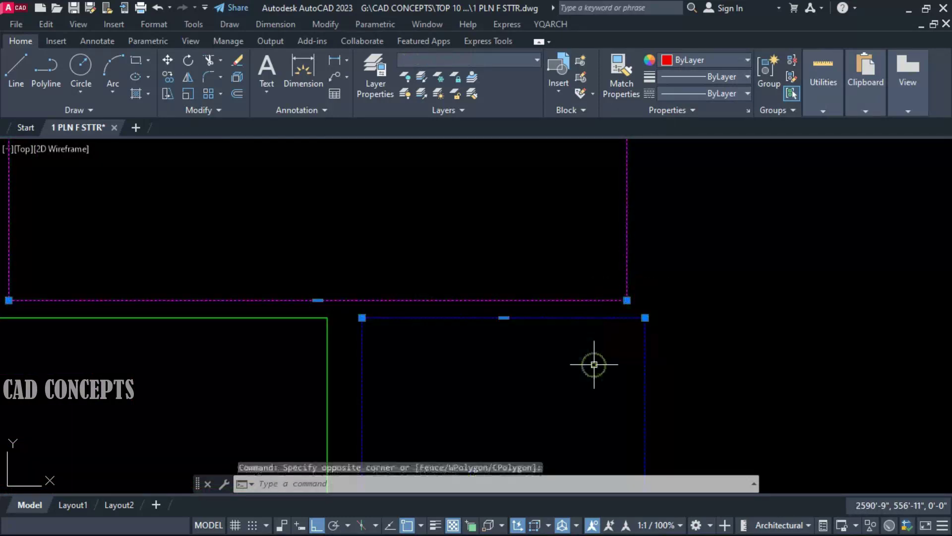
pyautogui.press('Escape')
pyautogui.scroll(-3, 514, 277)
pyautogui.scroll(2, 816, 295)
pyautogui.scroll(-9, 808, 290)
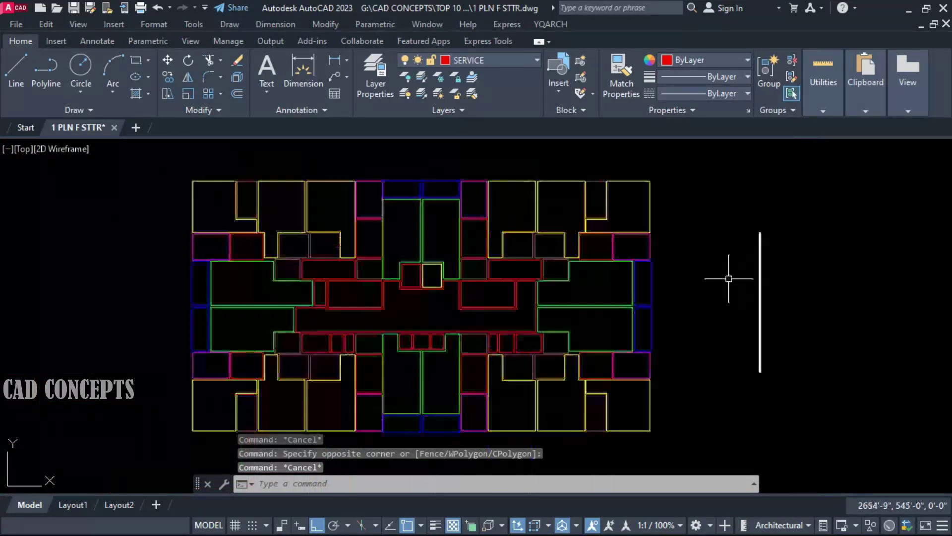
pyautogui.click(698, 205)
pyautogui.click(134, 441)
pyautogui.press('Escape')
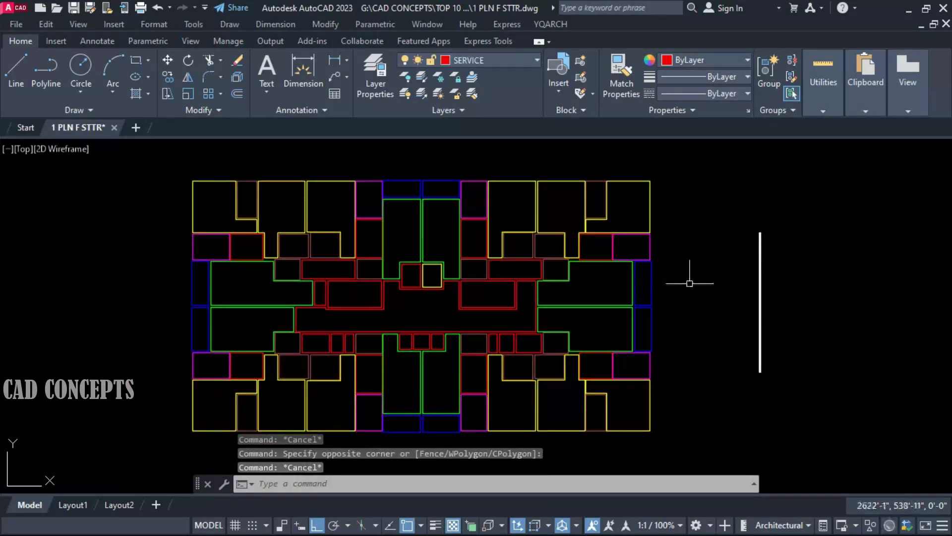
pyautogui.click(683, 162)
pyautogui.press('Escape')
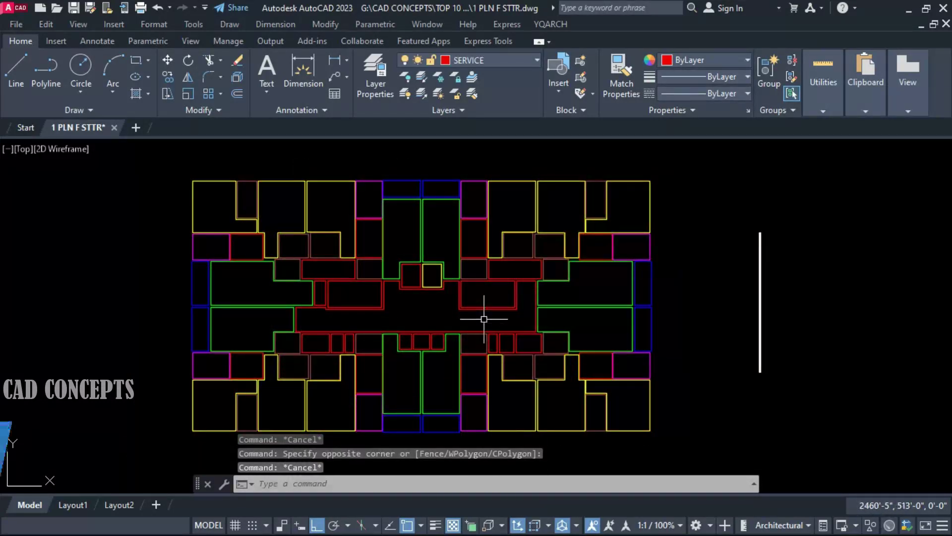
# - Start the SSW match-width command and confirm its settings with only Match LTScale enabled
pyautogui.write('ssw')
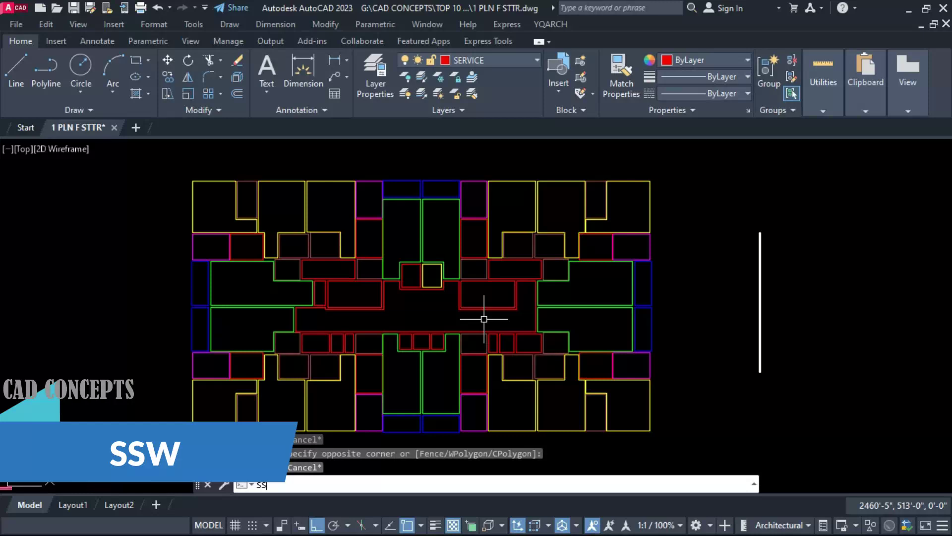
pyautogui.press('Return')
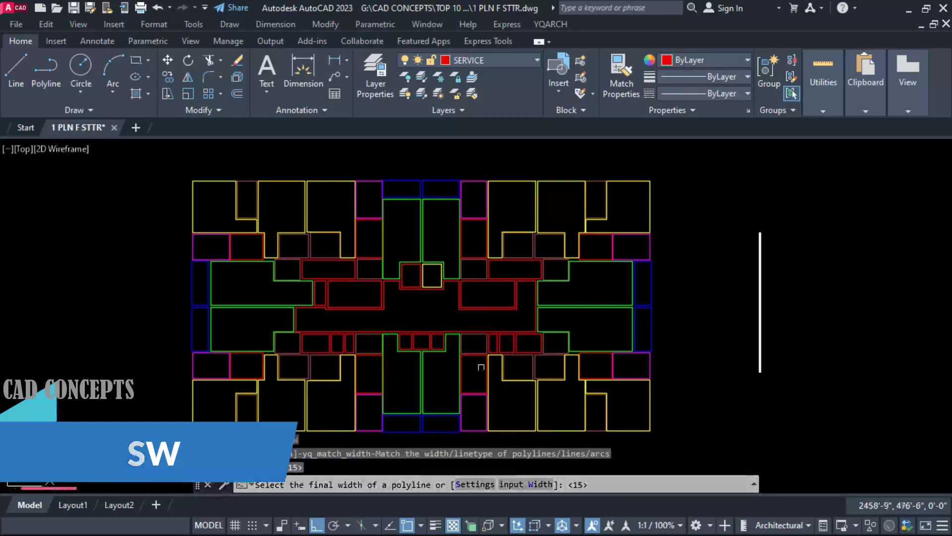
pyautogui.click(476, 484)
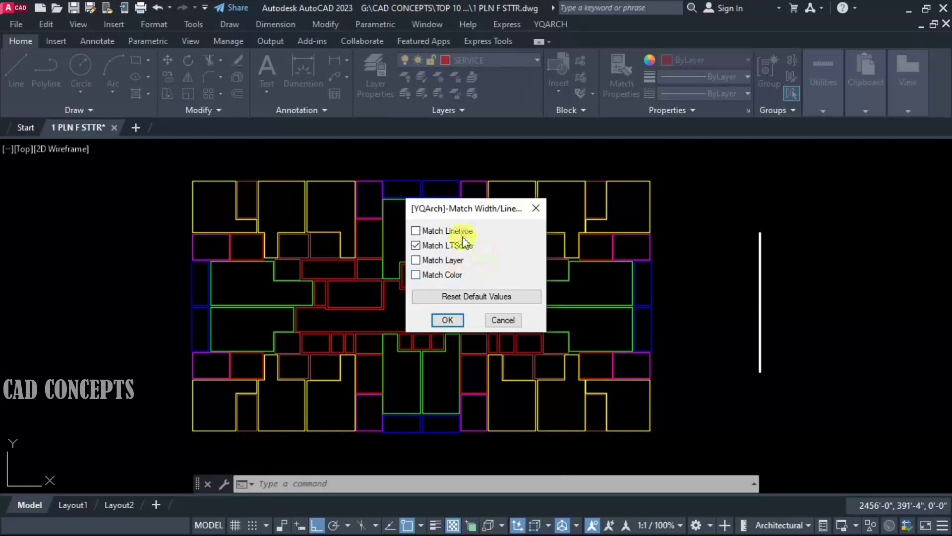
pyautogui.click(448, 320)
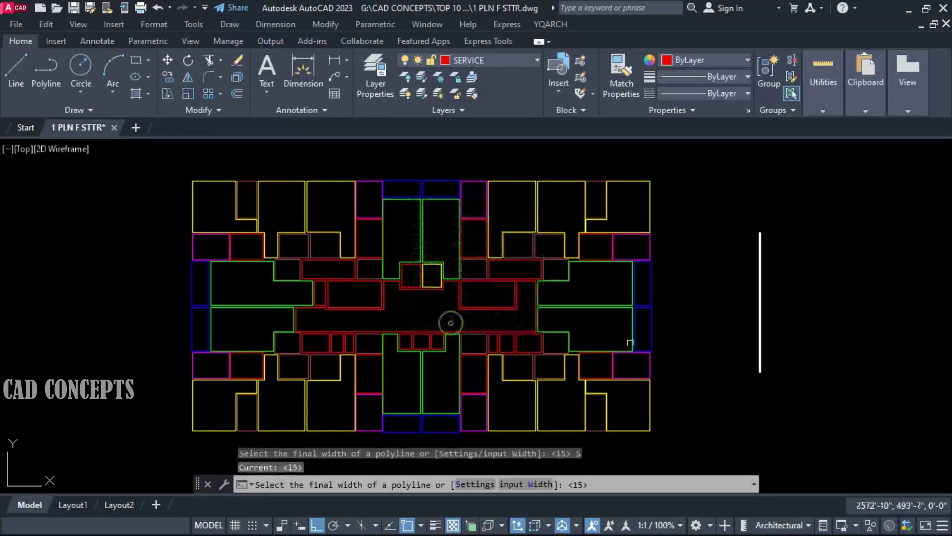
# - Match the width of all floor plan outlines to the thick white vertical polyline beside the plan
pyautogui.click(762, 323)
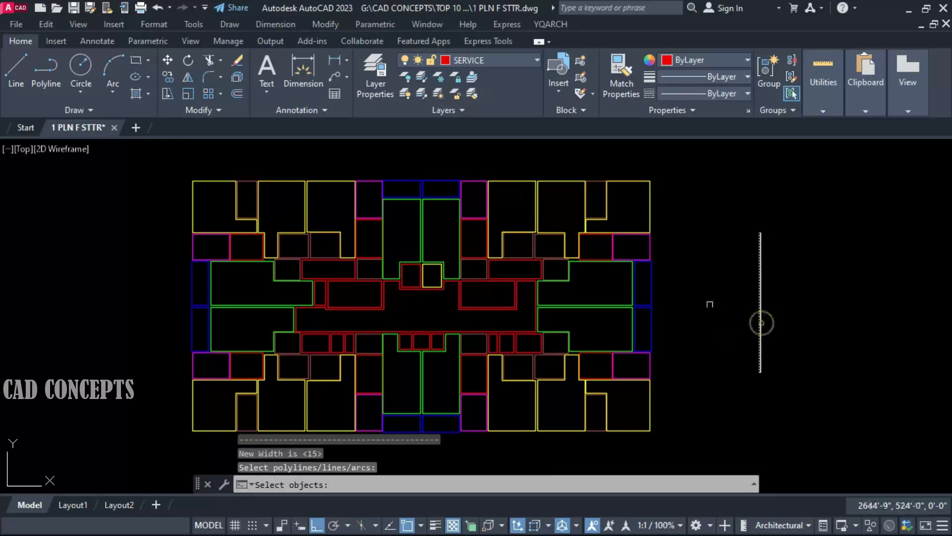
pyautogui.click(687, 159)
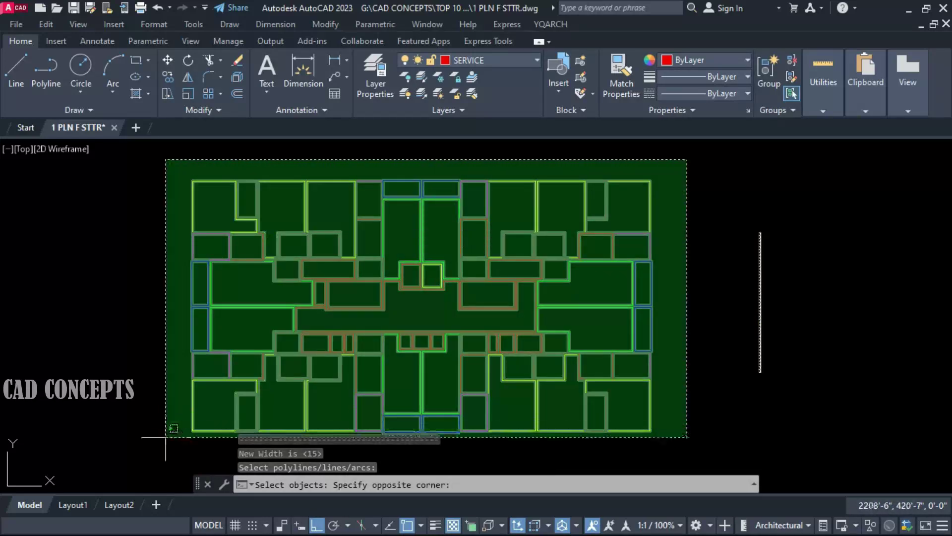
pyautogui.click(165, 436)
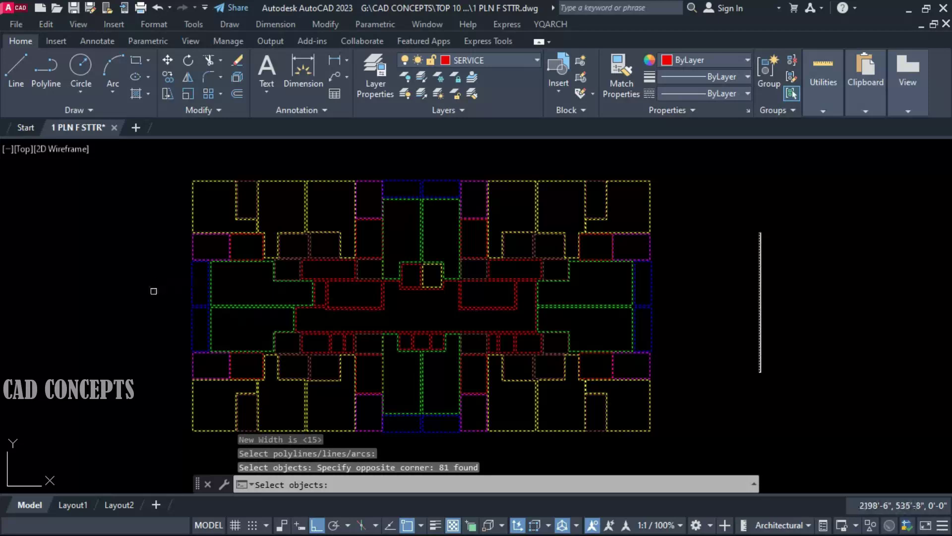
pyautogui.press('Return')
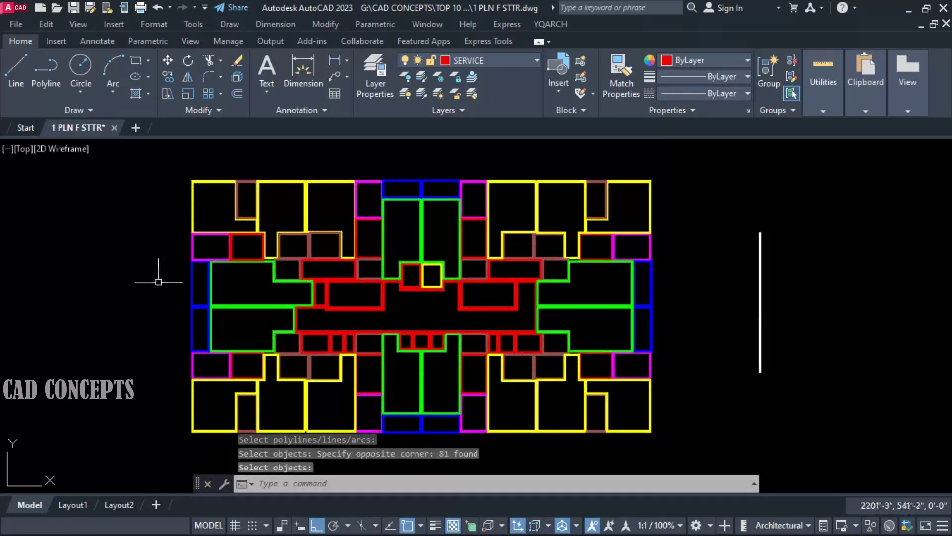
# - Examine the widened room outlines across the floor plan
pyautogui.scroll(4, 158, 281)
pyautogui.moveTo(485, 240)
pyautogui.mouseDown(button='middle')
pyautogui.moveTo(448, 309)
pyautogui.moveTo(270, 308)
pyautogui.mouseUp(button='middle')
pyautogui.moveTo(686, 334); pyautogui.dragTo(552, 272, button='middle')
pyautogui.moveTo(771, 355); pyautogui.dragTo(614, 283, button='middle')
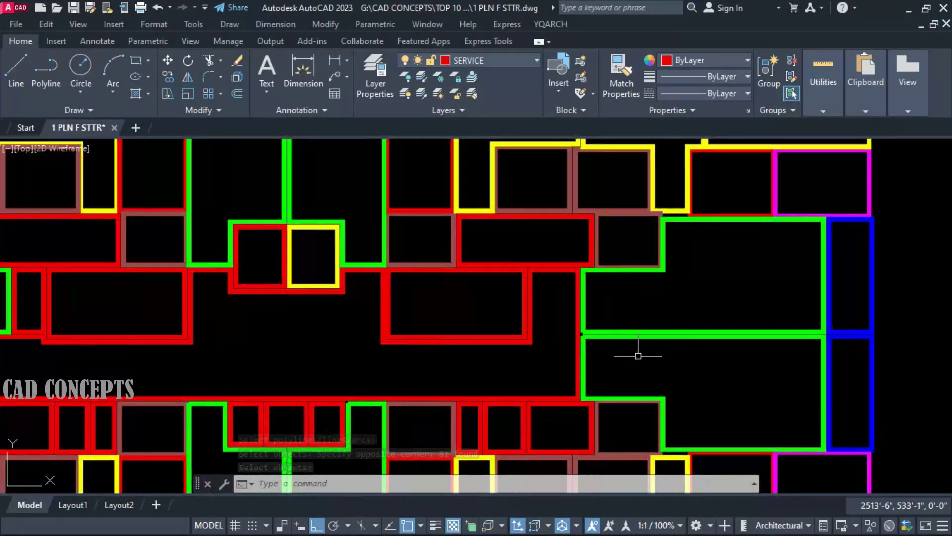
pyautogui.moveTo(638, 355); pyautogui.dragTo(648, 270, button='middle')
pyautogui.moveTo(614, 394); pyautogui.dragTo(649, 280, button='middle')
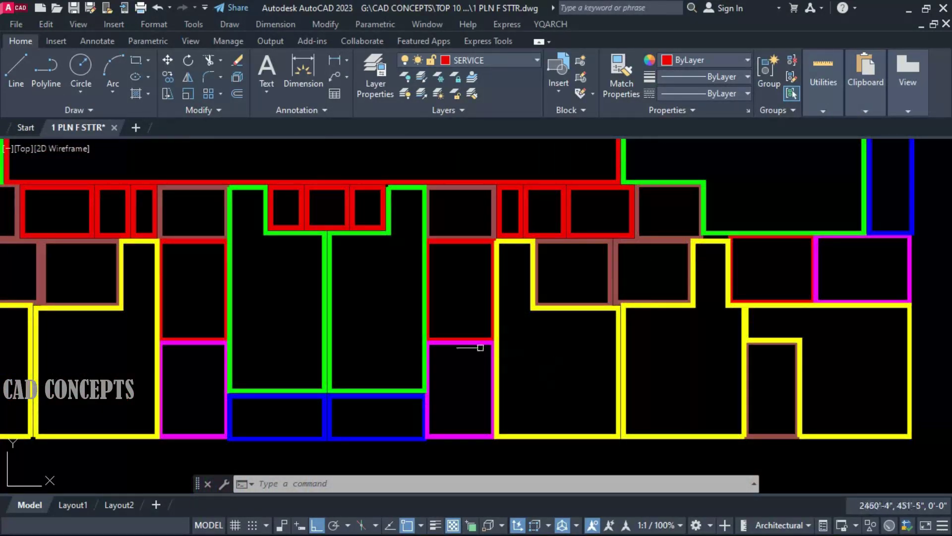
pyautogui.moveTo(480, 347); pyautogui.dragTo(620, 431, button='middle')
pyautogui.moveTo(496, 318); pyautogui.dragTo(526, 377, button='middle')
pyautogui.moveTo(496, 337); pyautogui.dragTo(744, 357, button='middle')
pyautogui.scroll(-4, 408, 308)
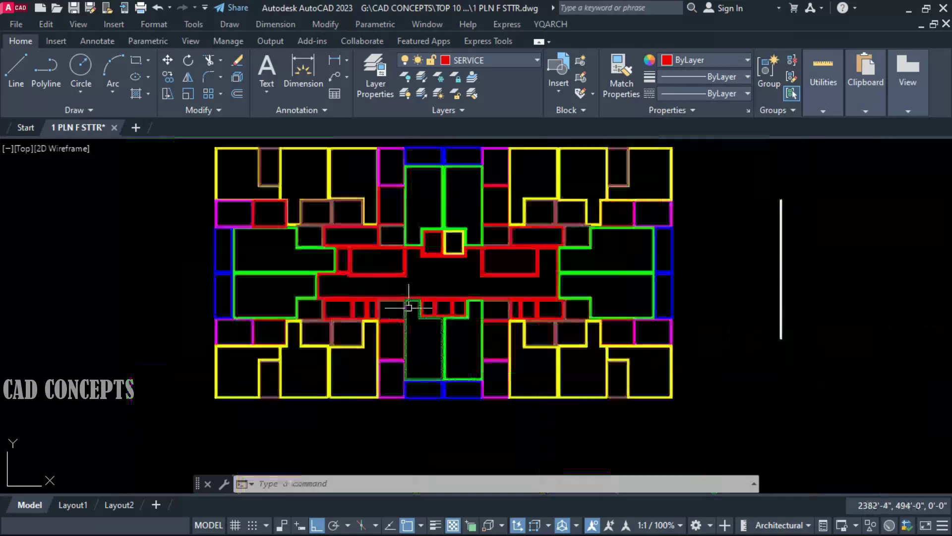
pyautogui.moveTo(408, 307); pyautogui.dragTo(428, 330, button='middle')
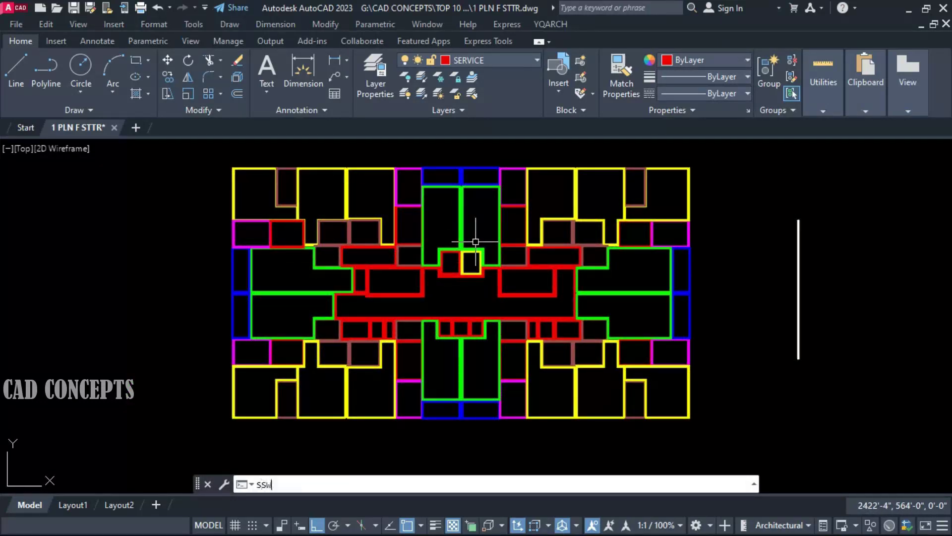
# - Run SSW with an input width of 5 and select all the floor plan outlines for it
pyautogui.press('Return')
pyautogui.click(524, 485)
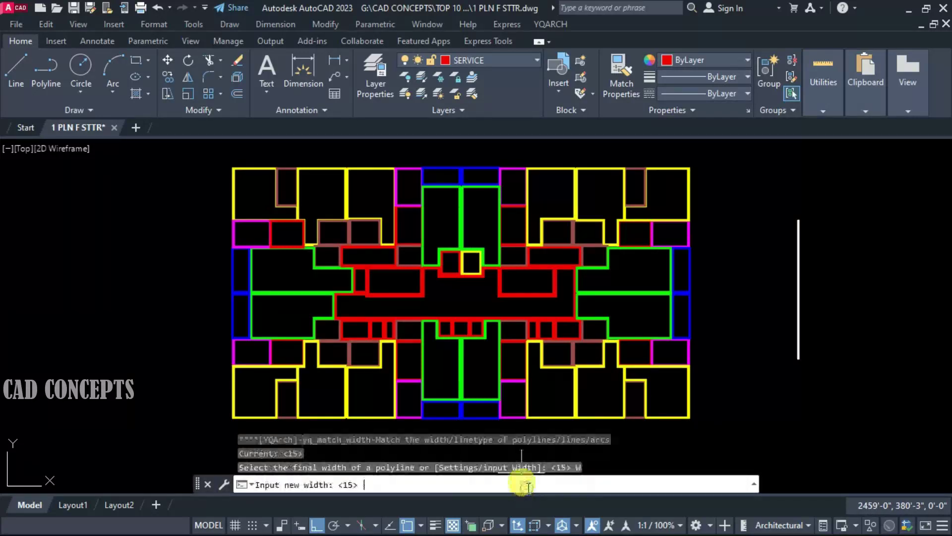
pyautogui.press('Return')
pyautogui.click(749, 431)
pyautogui.click(153, 148)
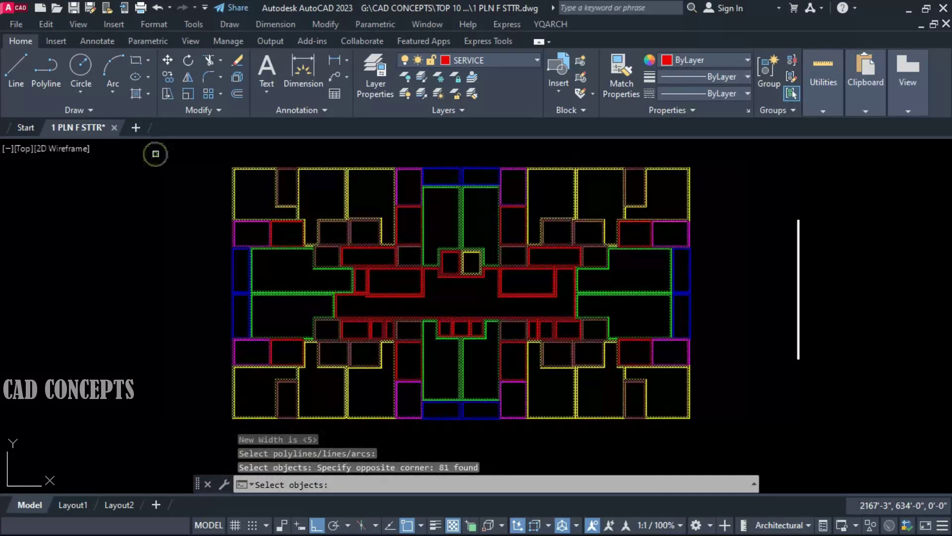
pyautogui.scroll(2, 449, 304)
pyautogui.scroll(-1, 508, 314)
pyautogui.scroll(-1, 517, 332)
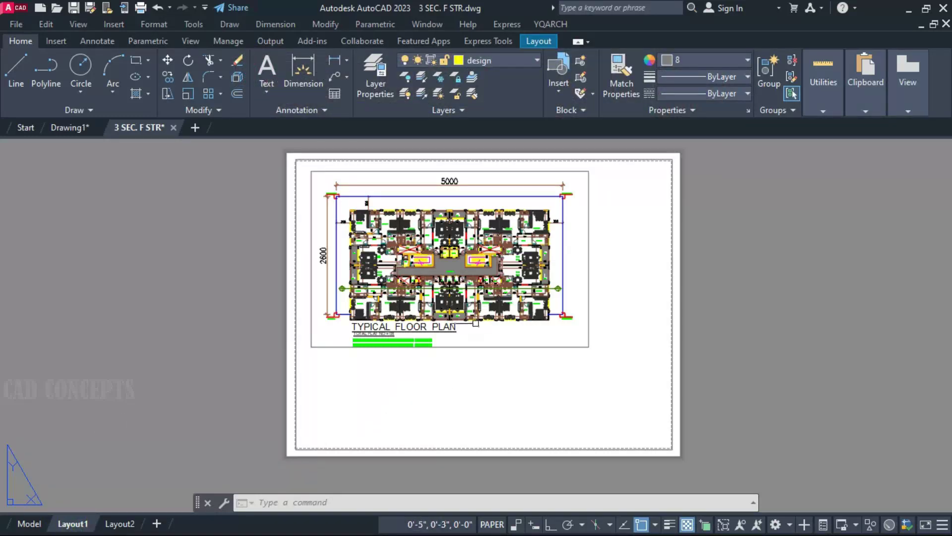
# - Create a new viewport with the VVN command over the lower-right corner of the floor plan on Layout1
pyautogui.write('vw')
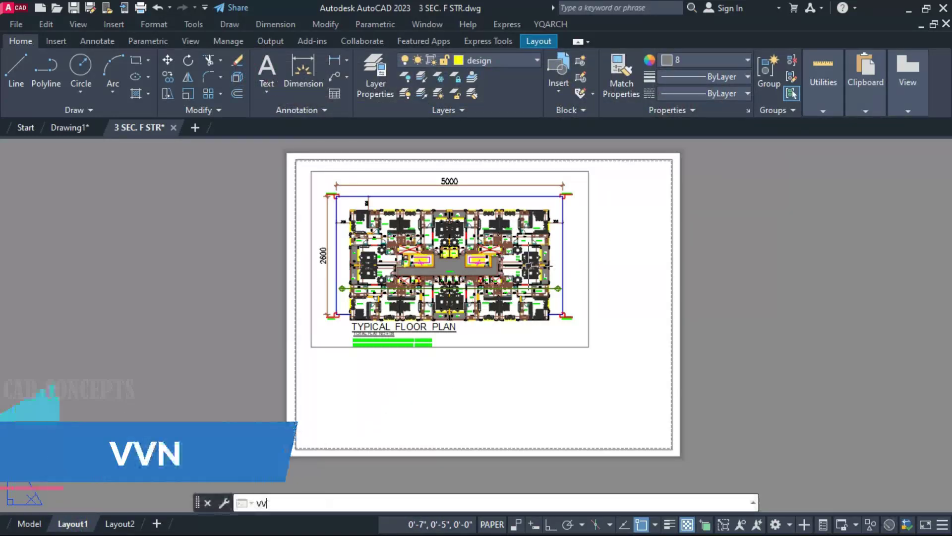
pyautogui.press('Return')
pyautogui.click(475, 294)
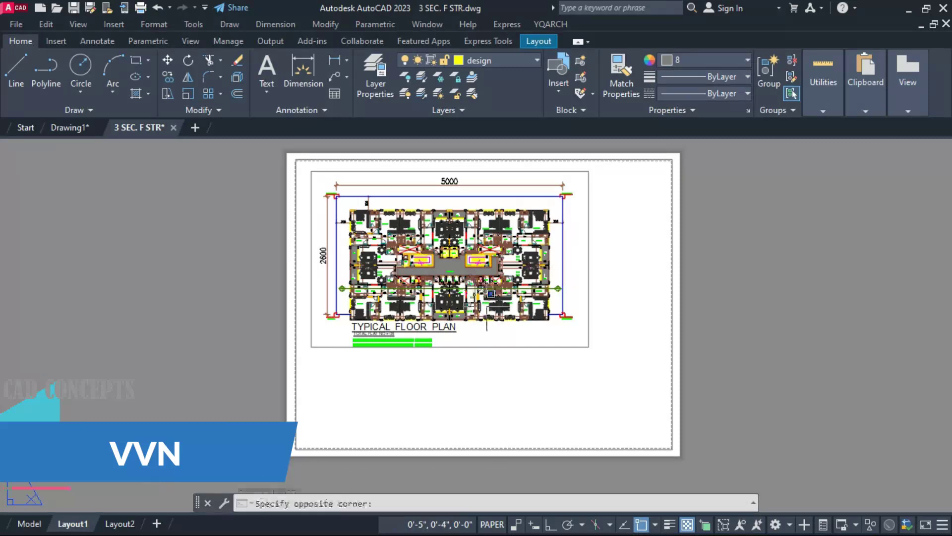
pyautogui.click(574, 346)
# - Move the new viewport into the empty area at the sheet's lower-right corner
pyautogui.click(548, 347)
pyautogui.write('m')
pyautogui.press('Return')
pyautogui.press('F8')
pyautogui.click(725, 360)
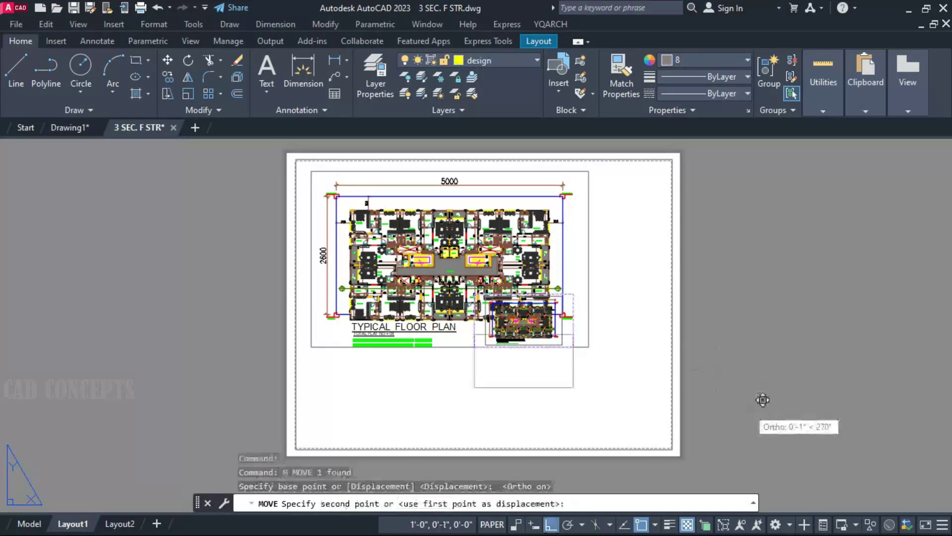
pyautogui.press('F8')
pyautogui.click(802, 446)
# - Adjust the view inside the moved viewport so it frames the bathroom fixtures and their dimensions
pyautogui.doubleClick(573, 399)
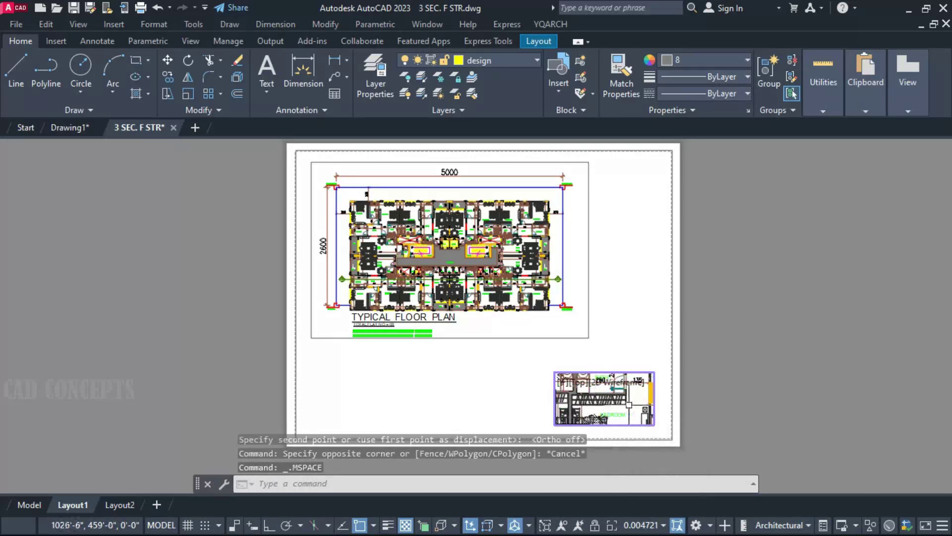
pyautogui.scroll(-2, 605, 399)
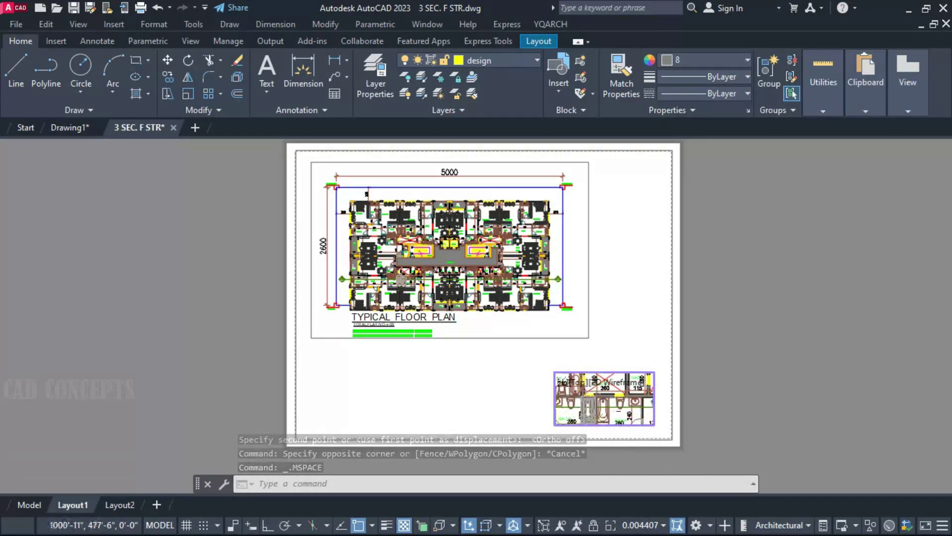
pyautogui.scroll(-3, 612, 411)
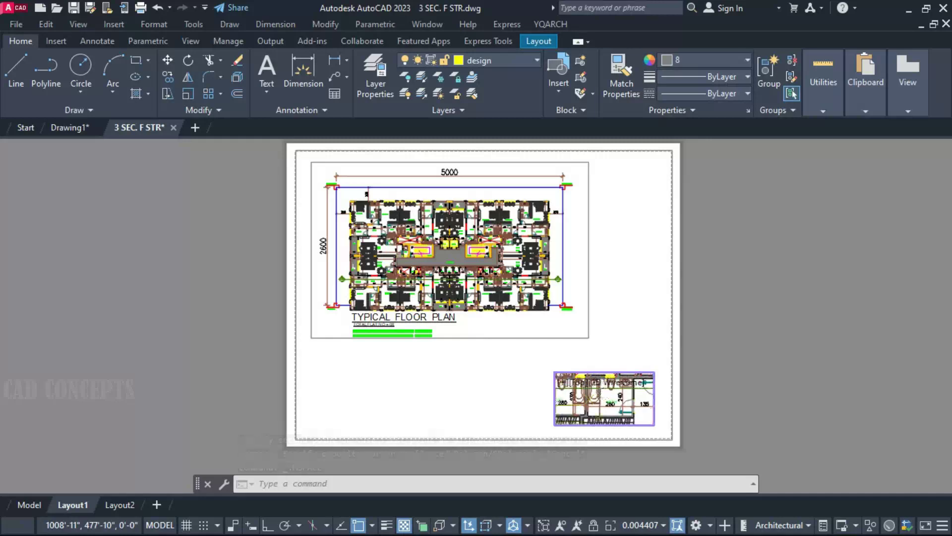
pyautogui.click(634, 319)
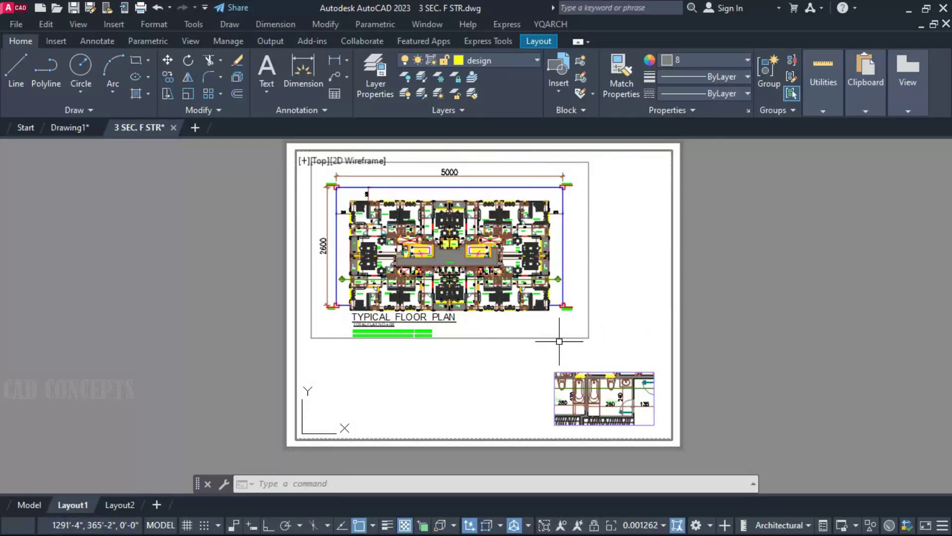
# - Create a second VVN viewport at the plan's upper-left corner and frame the yellow stair core in it
pyautogui.write('vvn')
pyautogui.press('Return')
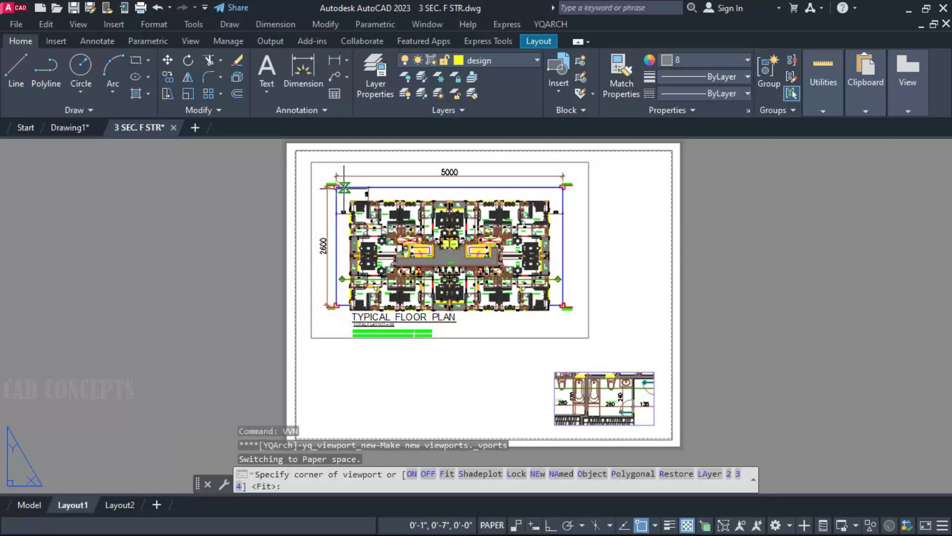
pyautogui.click(345, 187)
pyautogui.click(409, 217)
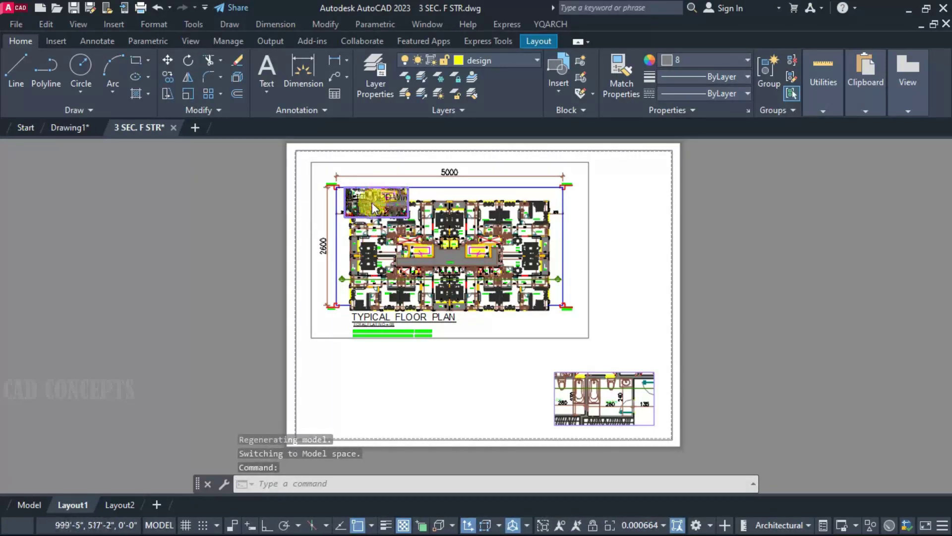
pyautogui.scroll(4, 357, 211)
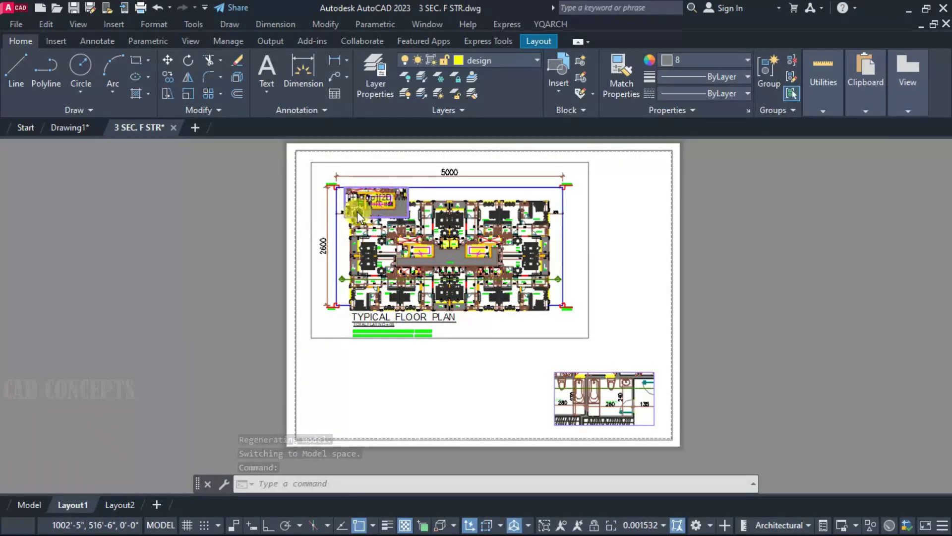
pyautogui.click(329, 220)
# - Move the stair core viewport straight down into the empty area below the floor plan, with Ortho on
pyautogui.click(323, 175)
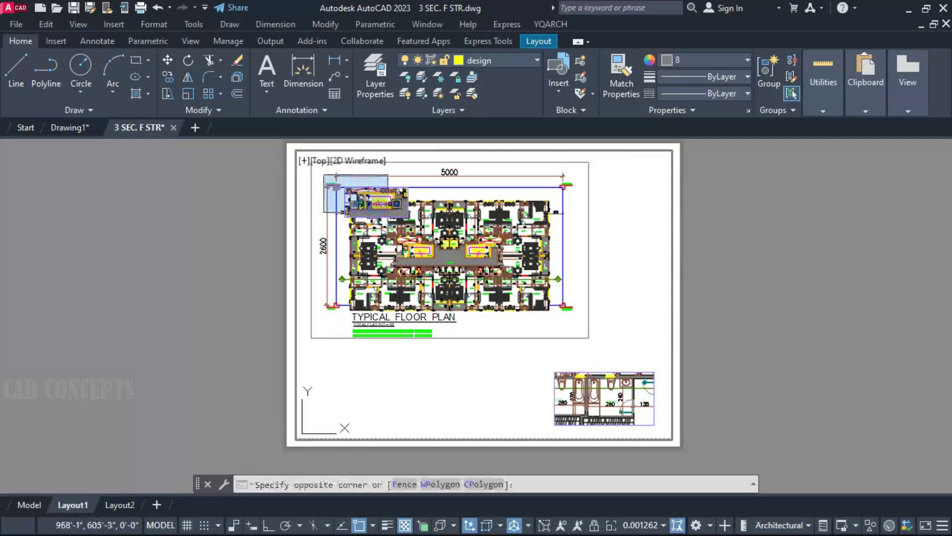
pyautogui.press('Escape')
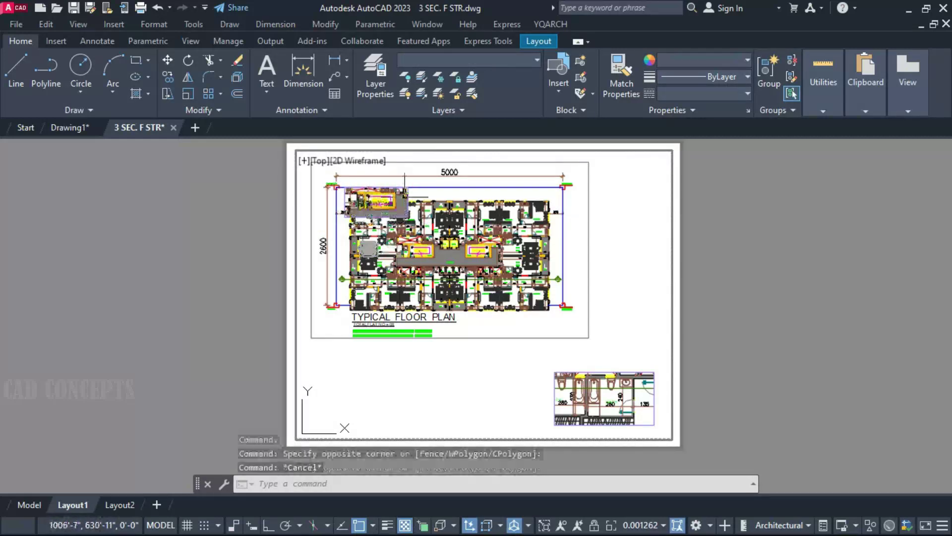
pyautogui.click(407, 196)
pyautogui.press('Escape')
pyautogui.doubleClick(212, 263)
pyautogui.press('F8')
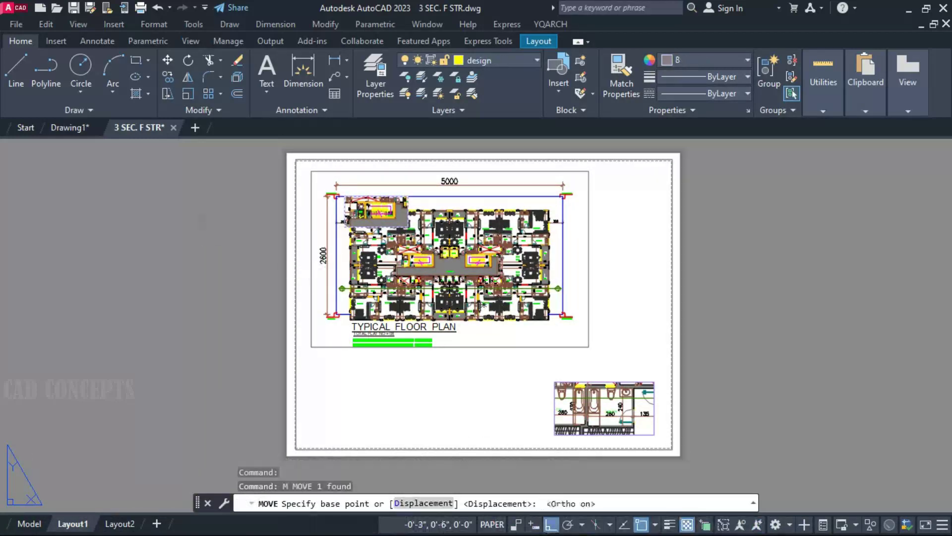
pyautogui.click(200, 211)
pyautogui.click(198, 410)
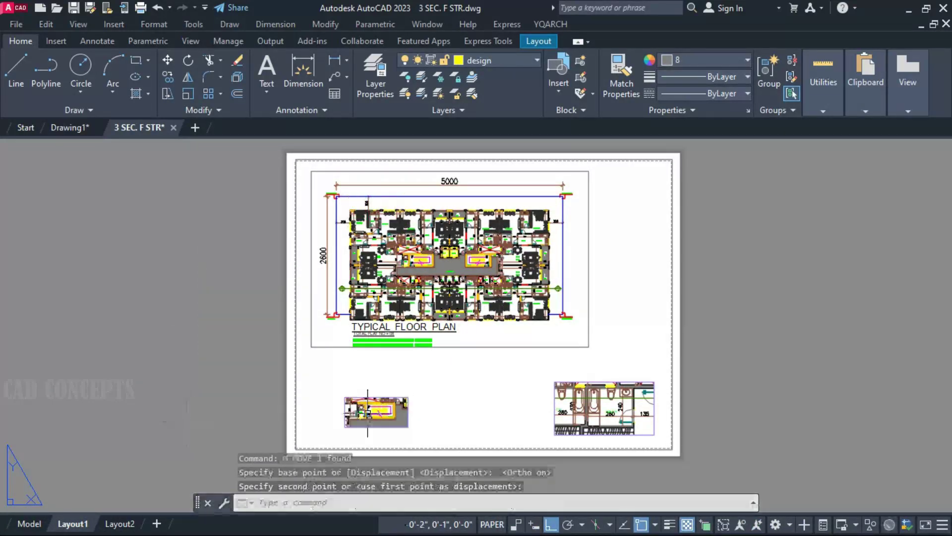
# - Create a third viewport with VVN over the lower-right part of the floor plan
pyautogui.write('mv')
pyautogui.press('Return')
pyautogui.click(531, 291)
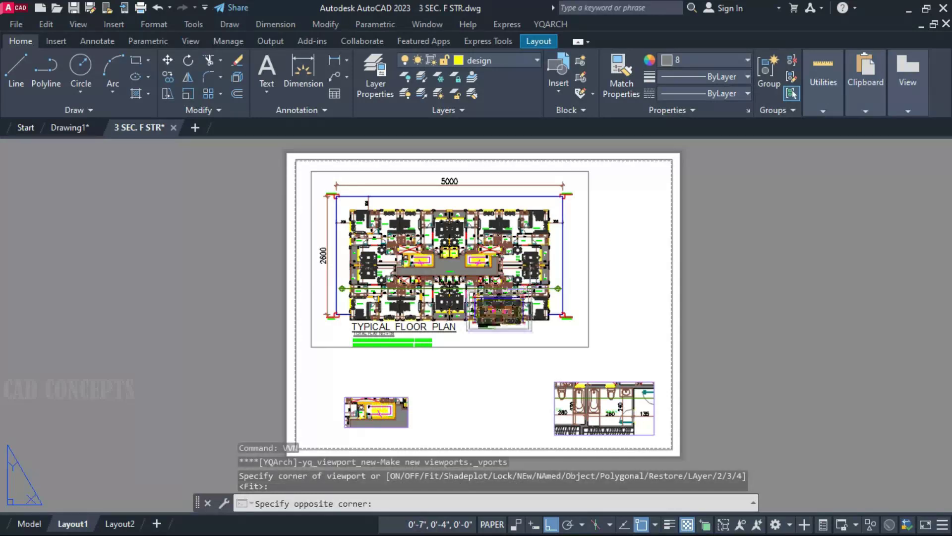
pyautogui.click(467, 330)
# - Move the third viewport to the space between the two detail viewports below the plan, with Ortho off
pyautogui.click(500, 331)
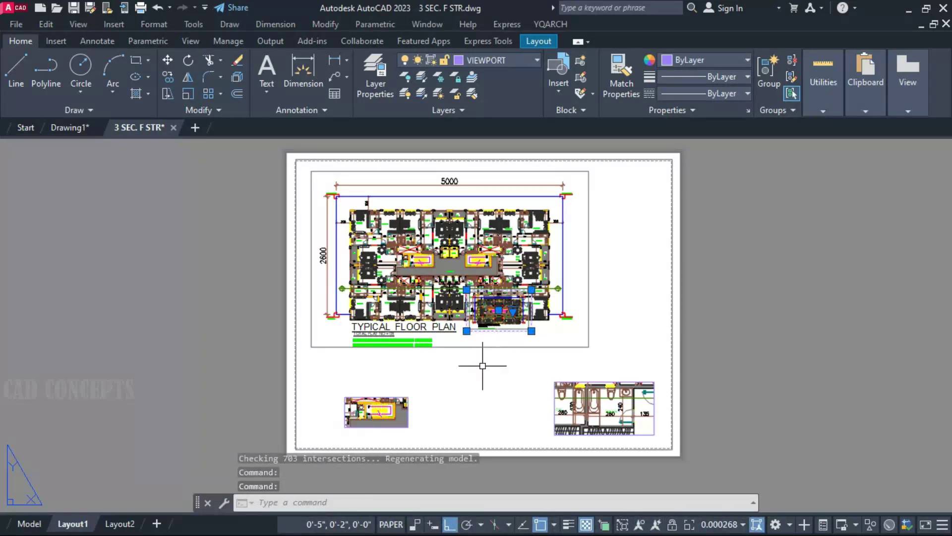
pyautogui.write('m')
pyautogui.press('Return')
pyautogui.press('F8')
pyautogui.click(501, 367)
pyautogui.click(469, 390)
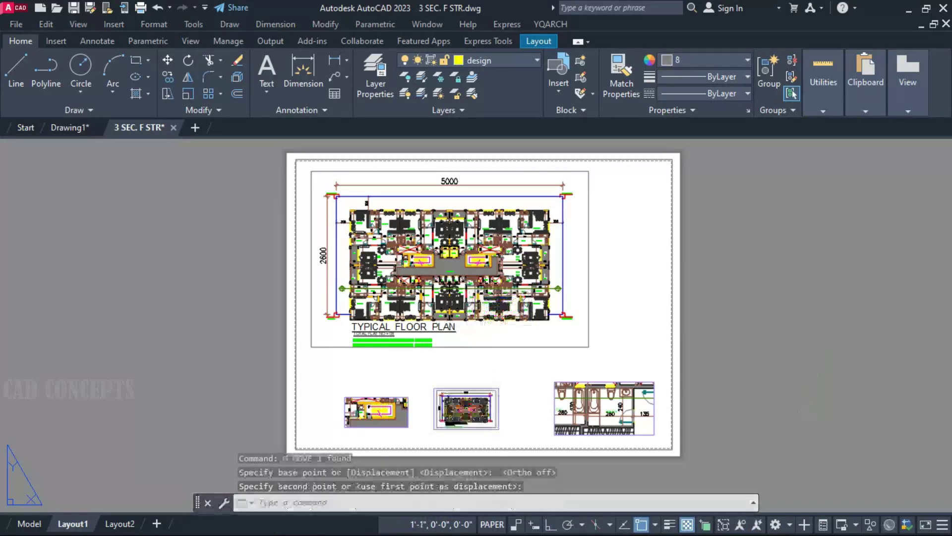
pyautogui.click(469, 390)
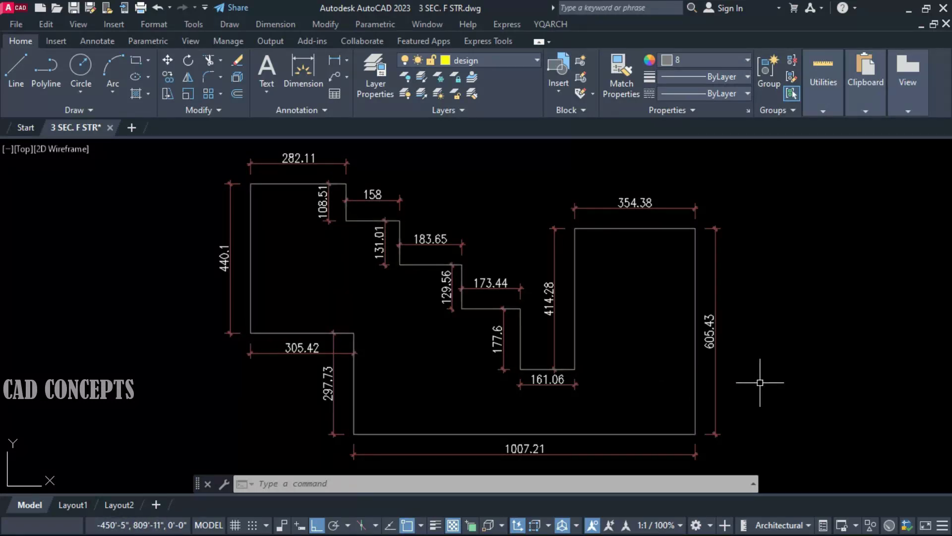
# - Round all dimensions of the stepped outline to 1 with the DD0 command, and undo the rounding
pyautogui.write('dd0')
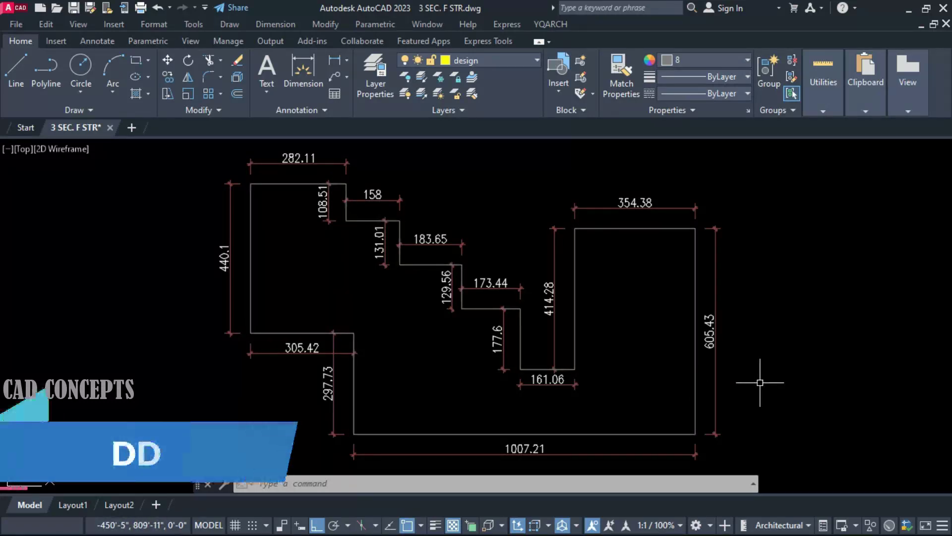
pyautogui.press('Return')
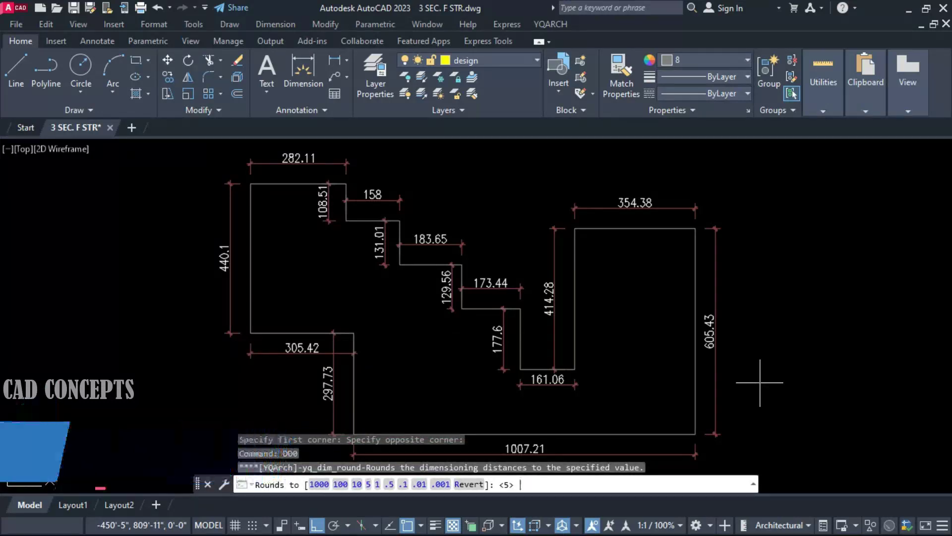
pyautogui.click(377, 484)
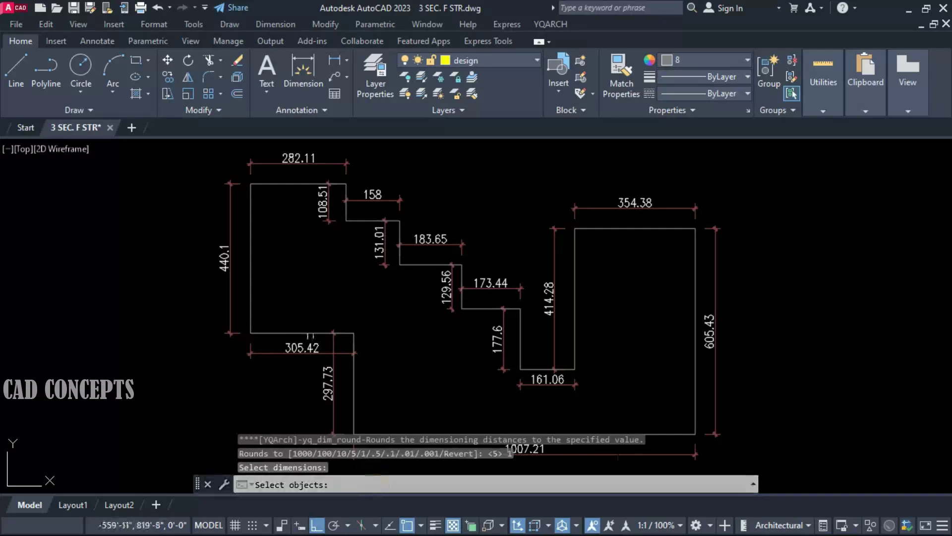
pyautogui.click(207, 153)
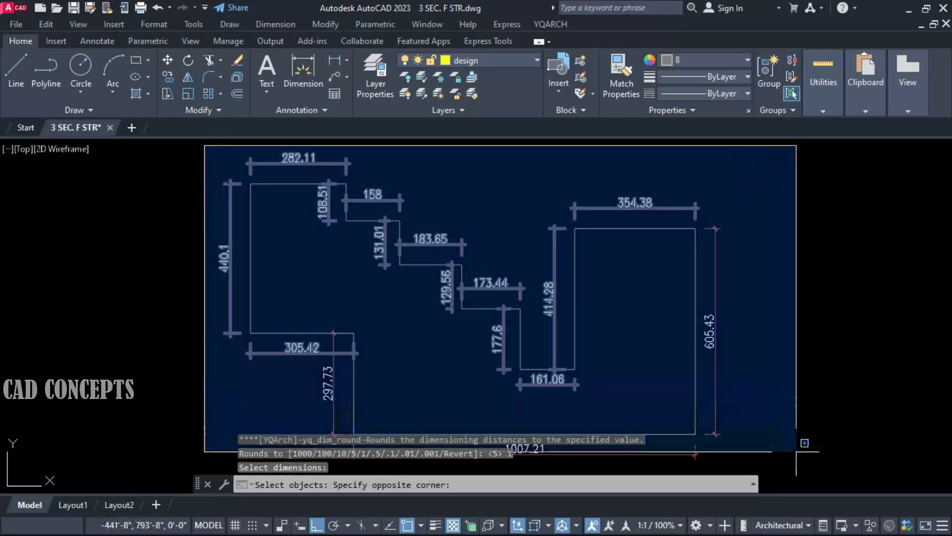
pyautogui.click(799, 462)
pyautogui.press('Return')
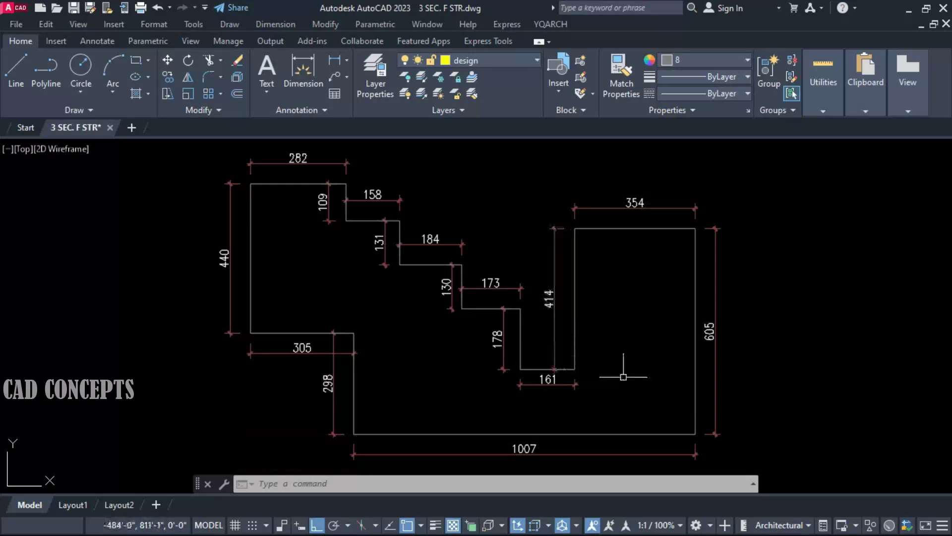
pyautogui.hotkey('ctrl', 'z')
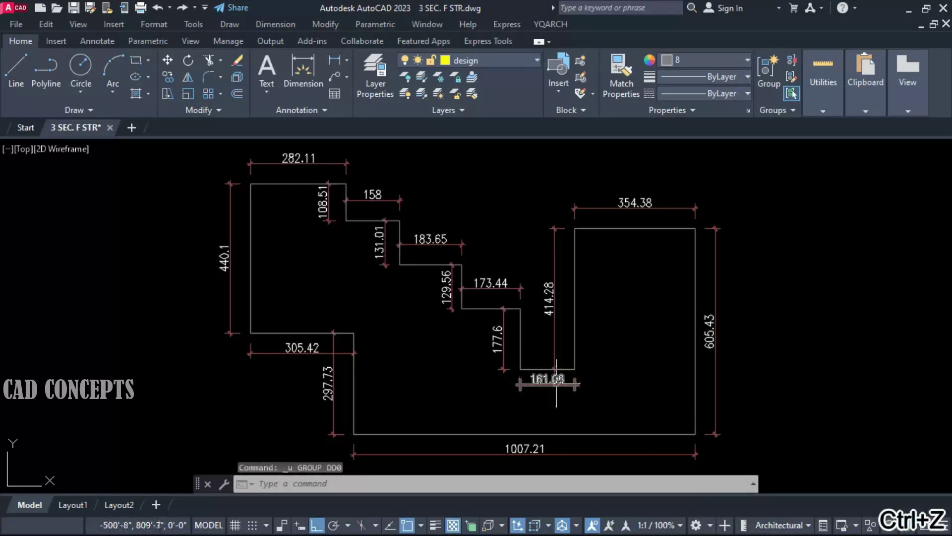
# - Round all dimensions of the stepped outline to 5 with the DD0 command
pyautogui.write('dd0')
pyautogui.press('Return')
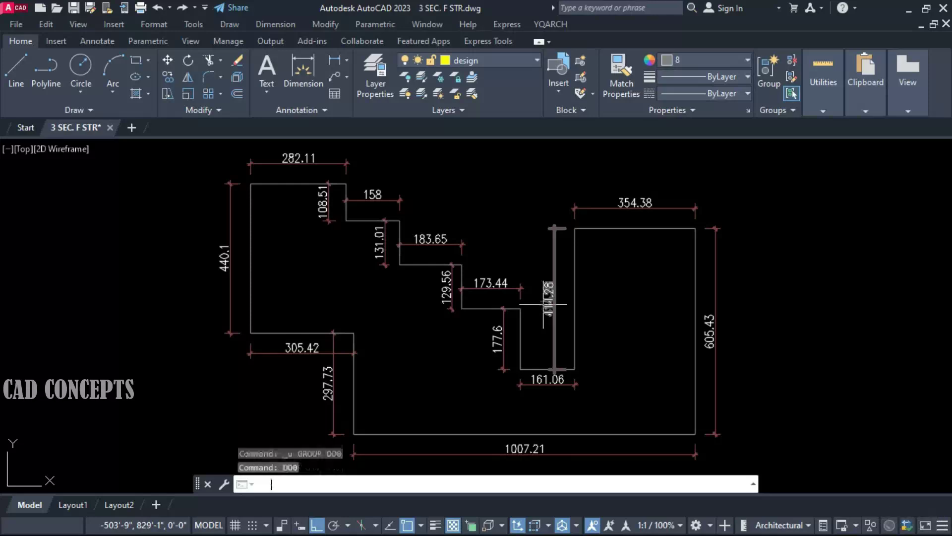
pyautogui.click(376, 484)
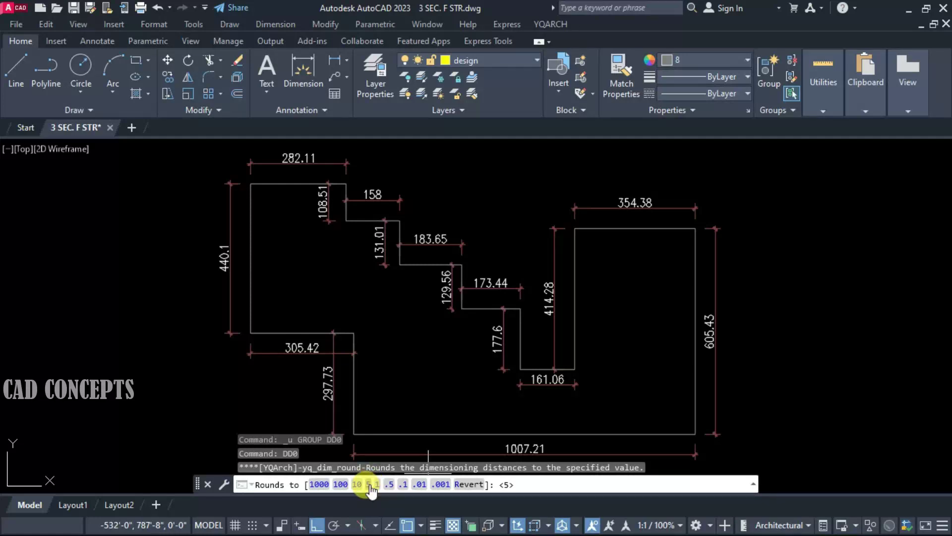
pyautogui.click(369, 484)
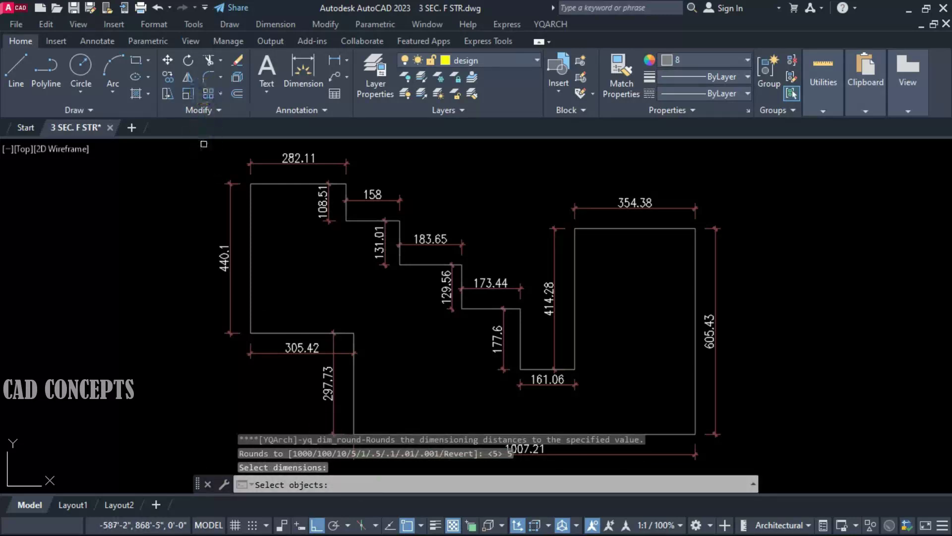
pyautogui.click(781, 471)
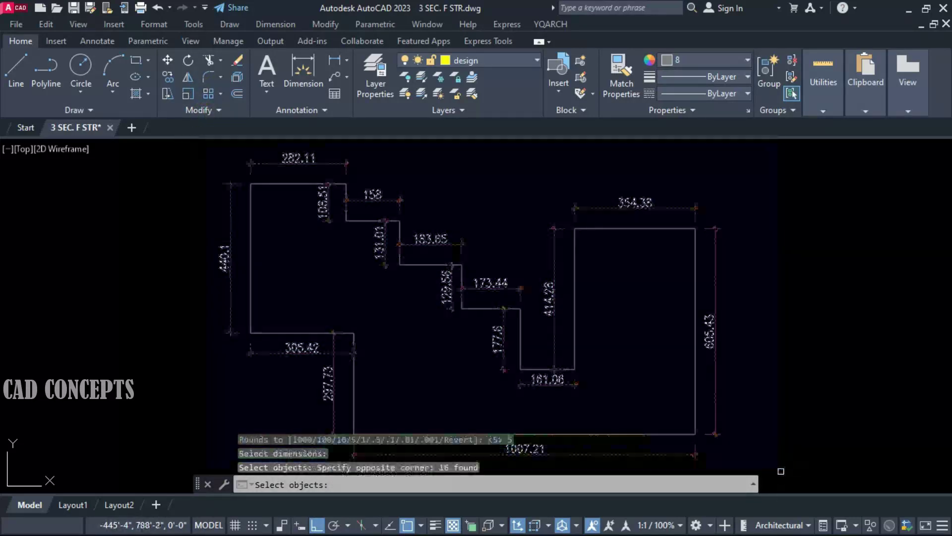
pyautogui.press('Return')
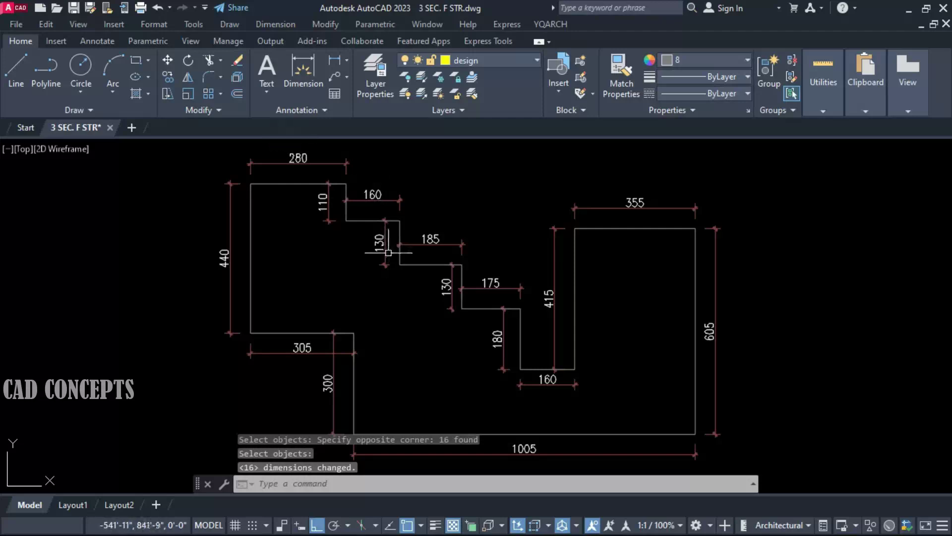
# - Apply DD0 to all the outline's dimensions with a rounding value of .5
pyautogui.write('DD0')
pyautogui.press('Return')
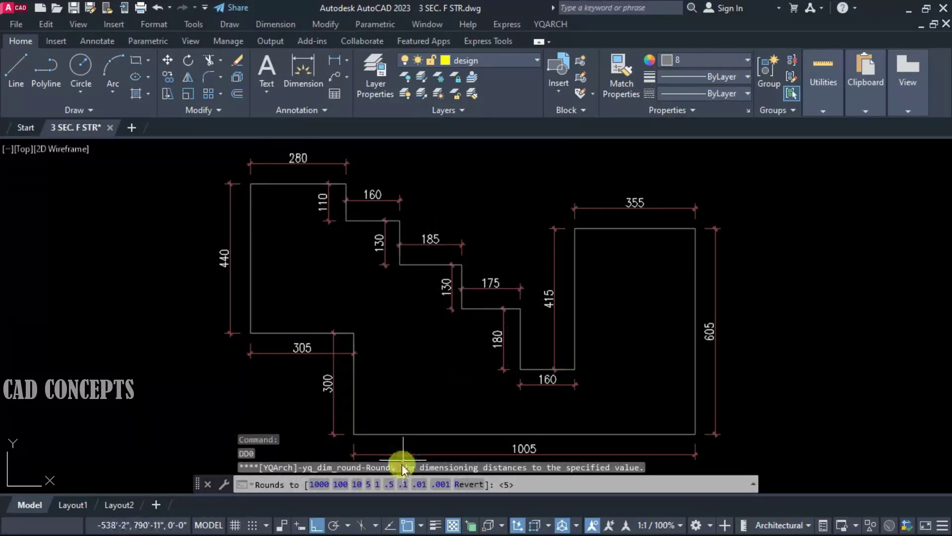
pyautogui.click(391, 485)
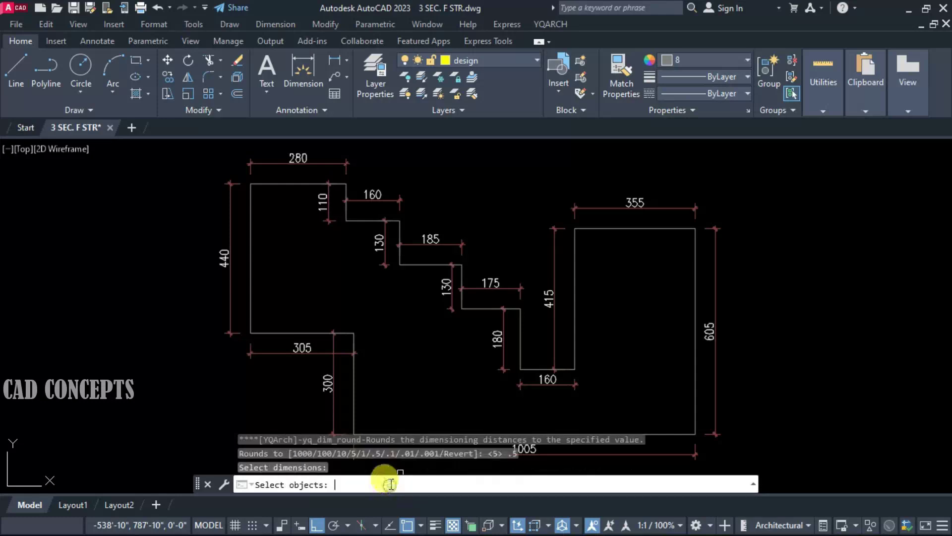
pyautogui.click(213, 141)
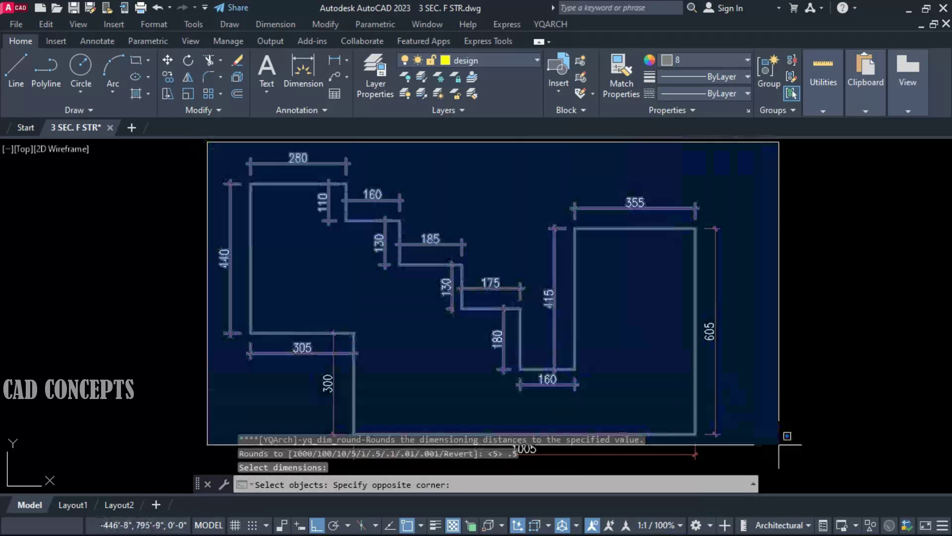
pyautogui.click(792, 468)
pyautogui.press('Return')
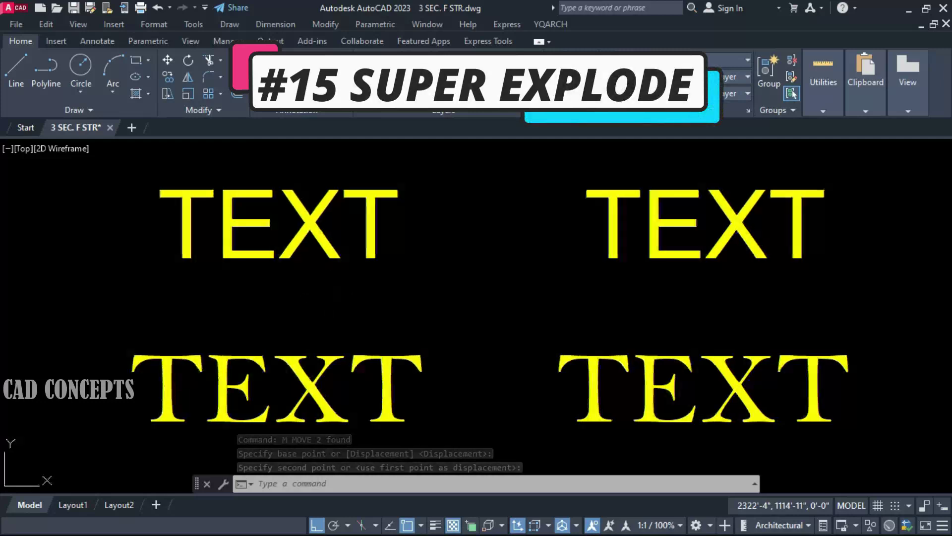
pyautogui.click(233, 258)
pyautogui.click(220, 233)
pyautogui.click(612, 229)
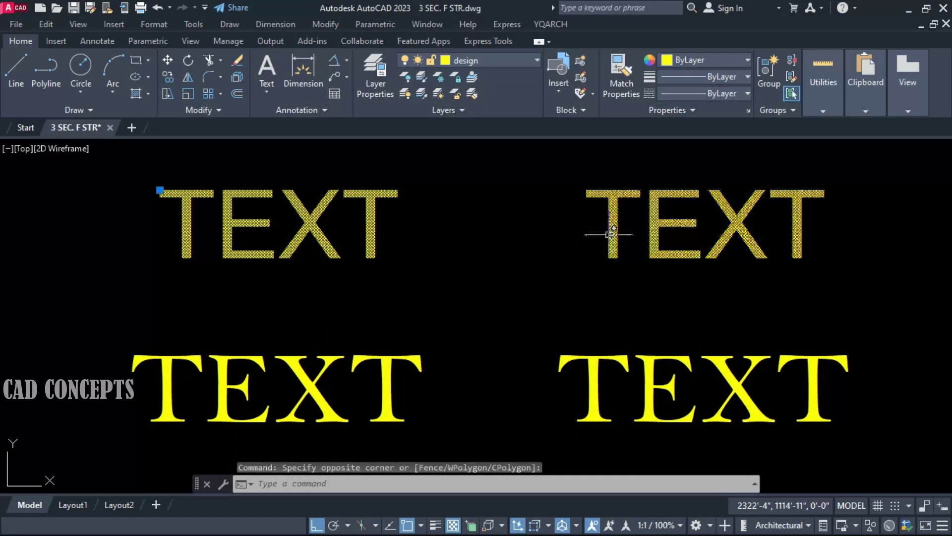
pyautogui.click(598, 318)
pyautogui.click(534, 374)
pyautogui.click(476, 394)
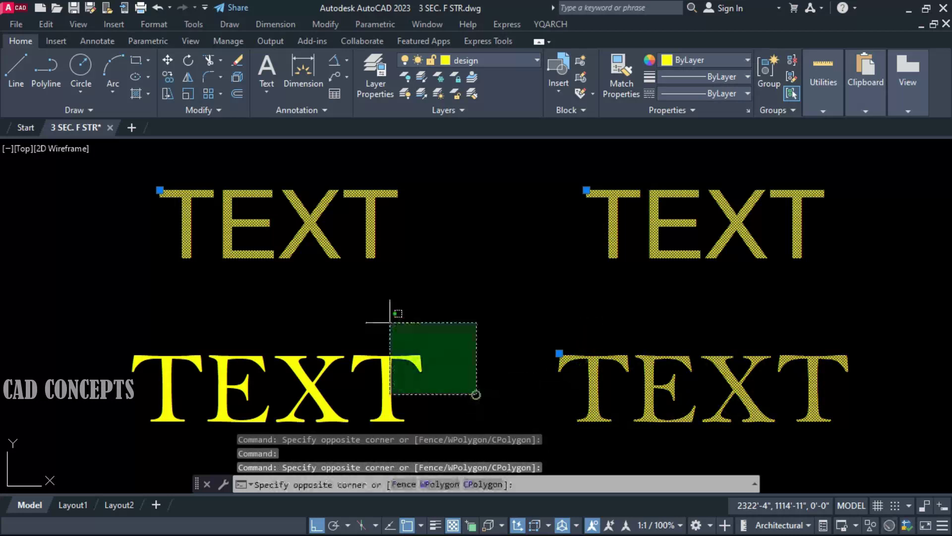
pyautogui.click(390, 322)
pyautogui.press('Escape')
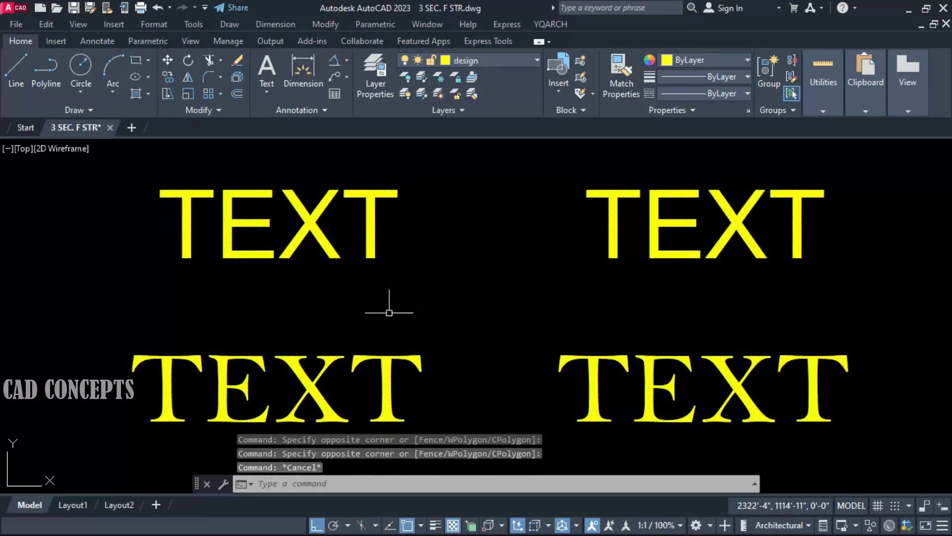
# - Explode the first column's two TEXT objects, sans-serif and serif, with the TXTEXP command
pyautogui.write('TXTE')
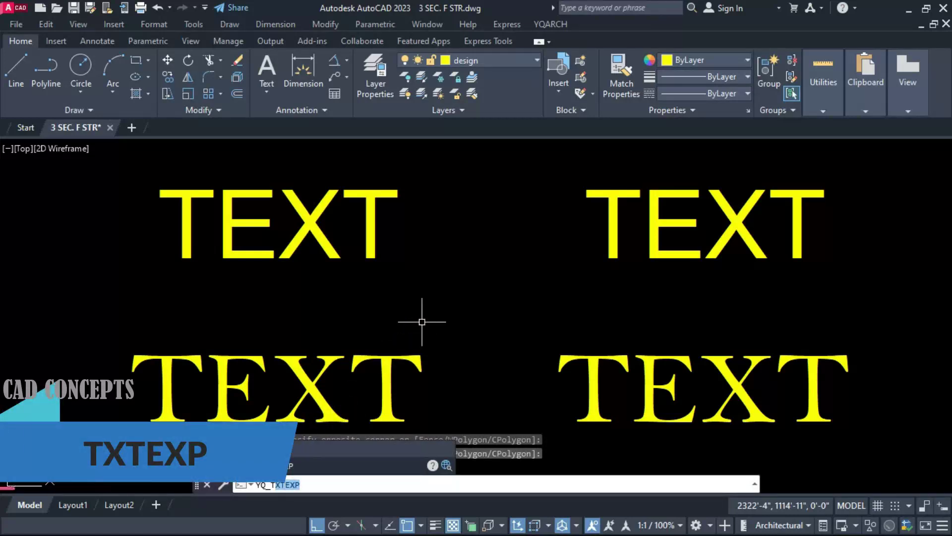
pyautogui.click(272, 390)
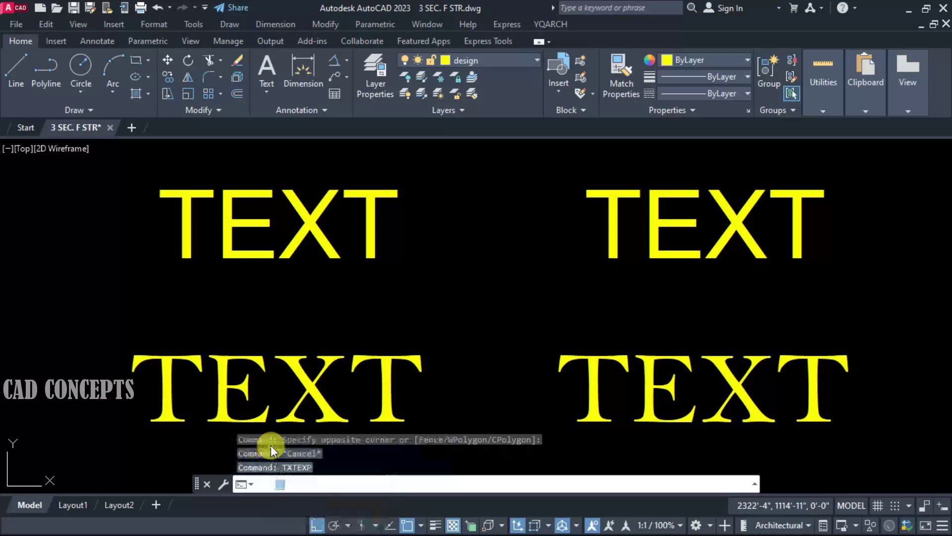
pyautogui.click(332, 254)
pyautogui.click(350, 313)
pyautogui.click(317, 360)
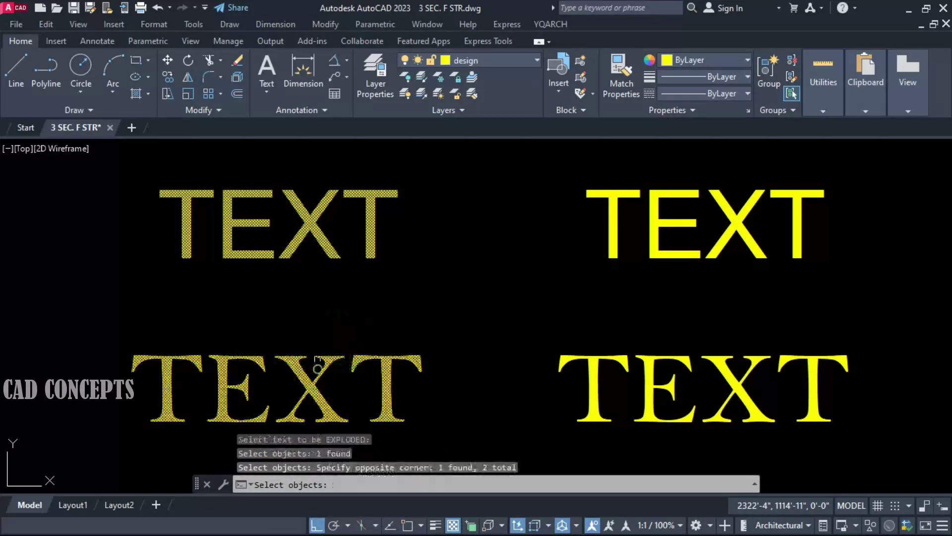
pyautogui.press('Return')
pyautogui.click(319, 298)
pyautogui.press('Escape')
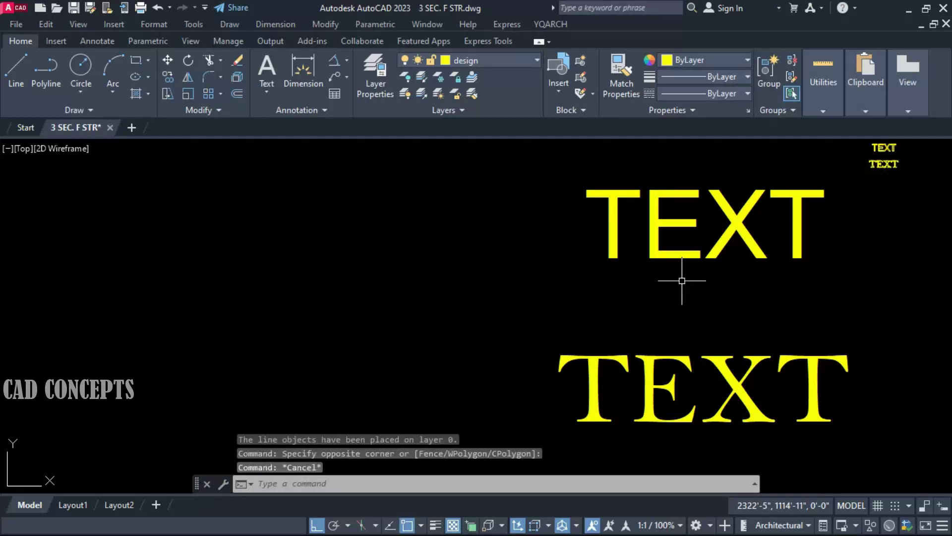
# - Explode the two remaining large TEXT objects into lines with the YQArch TTX command
pyautogui.write('TTX')
pyautogui.press('Return')
pyautogui.click(564, 405)
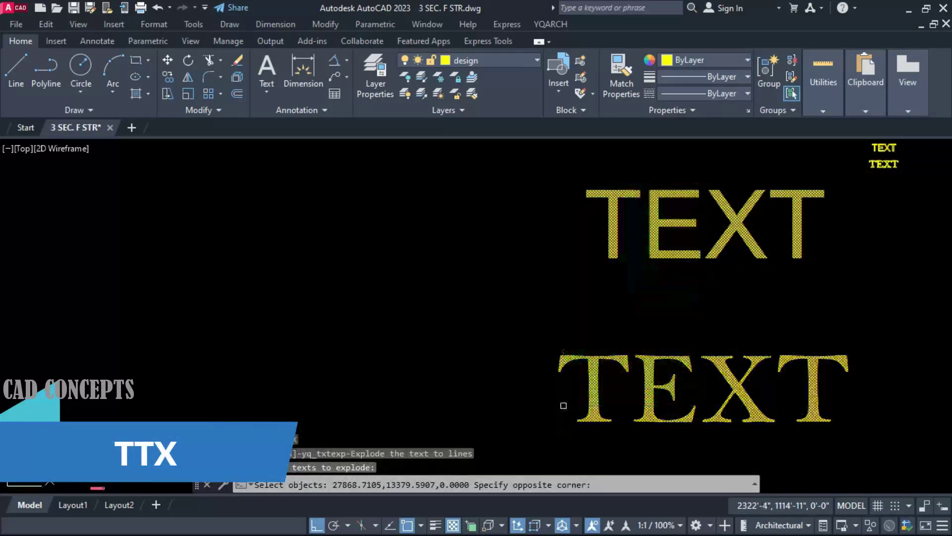
pyautogui.click(561, 403)
pyautogui.press('Return')
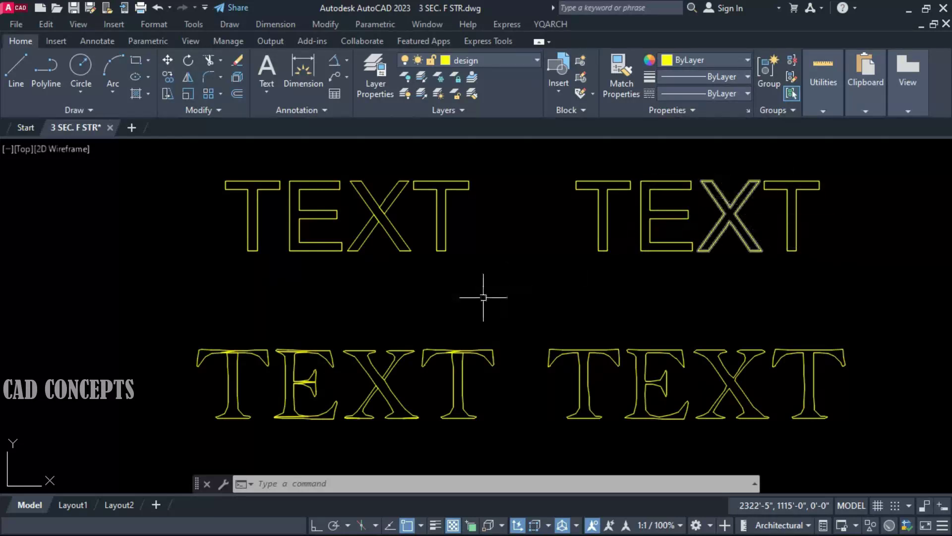
# - Examine the letter outlines of the TXTEXP and TTX results up close, comparing the joints within each letter
pyautogui.scroll(6, 266, 454)
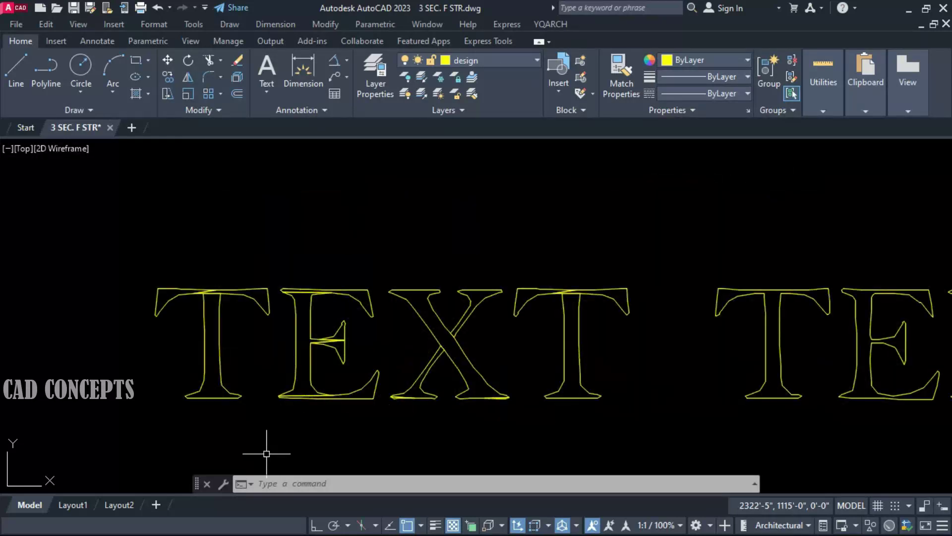
pyautogui.scroll(-3, 368, 354)
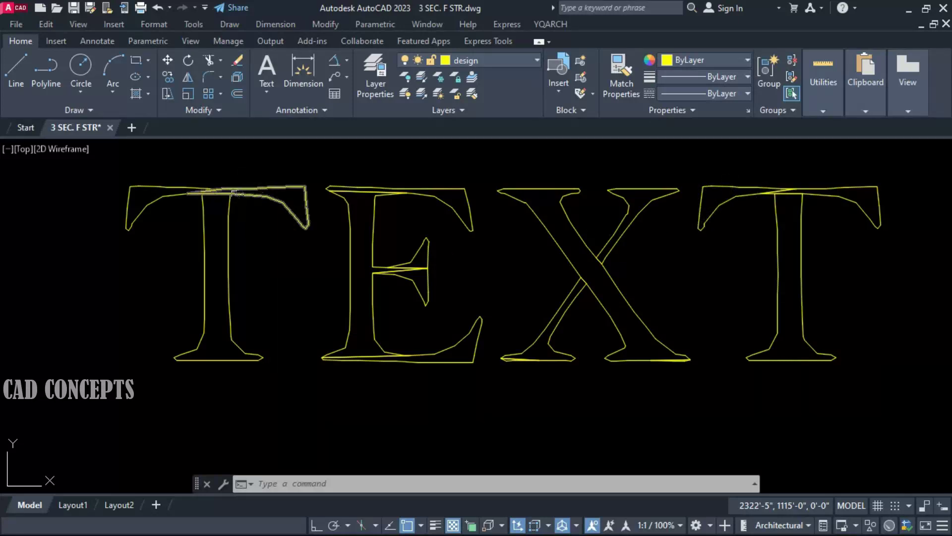
pyautogui.scroll(-3, 130, 290)
pyautogui.scroll(4, 656, 252)
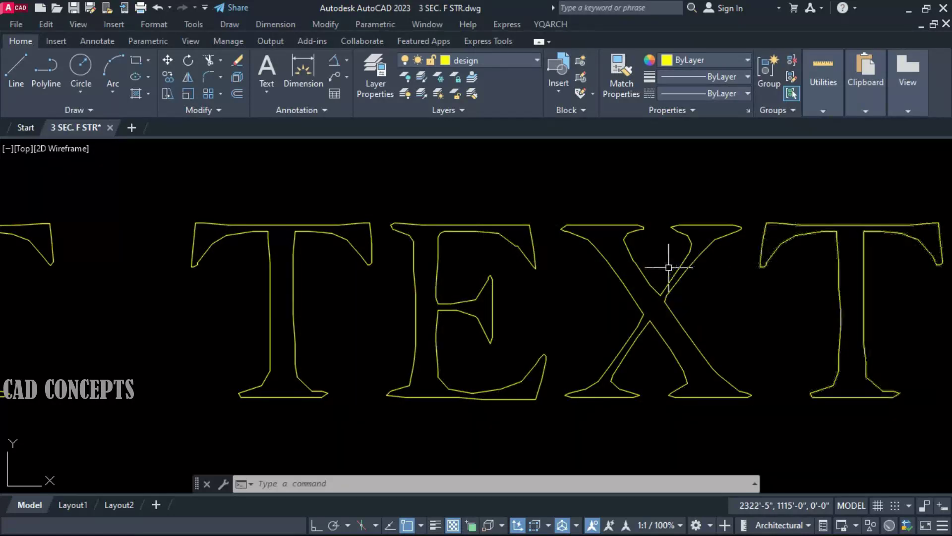
pyautogui.scroll(-3, 680, 266)
pyautogui.moveTo(337, 294)
pyautogui.mouseDown(button='middle')
pyautogui.moveTo(444, 347)
pyautogui.moveTo(437, 335)
pyautogui.mouseUp(button='middle')
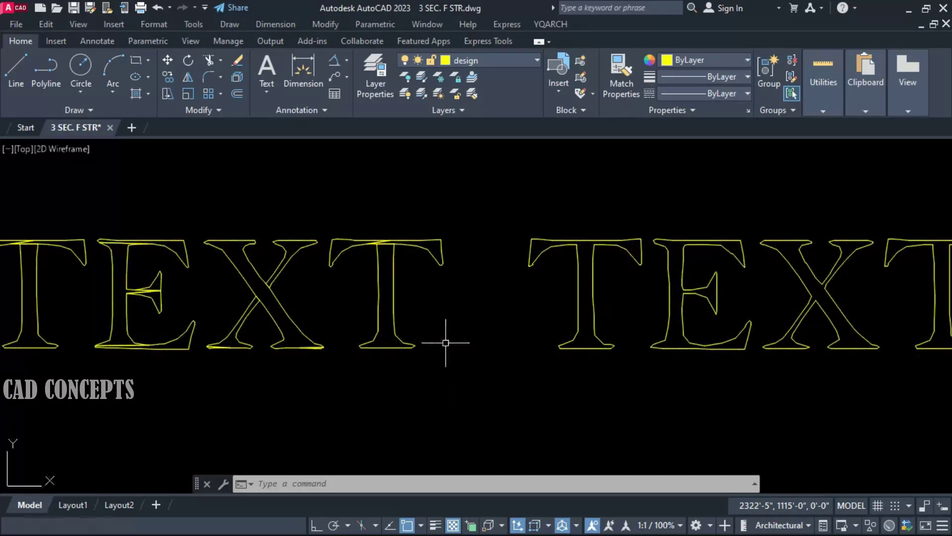
pyautogui.scroll(-2, 446, 342)
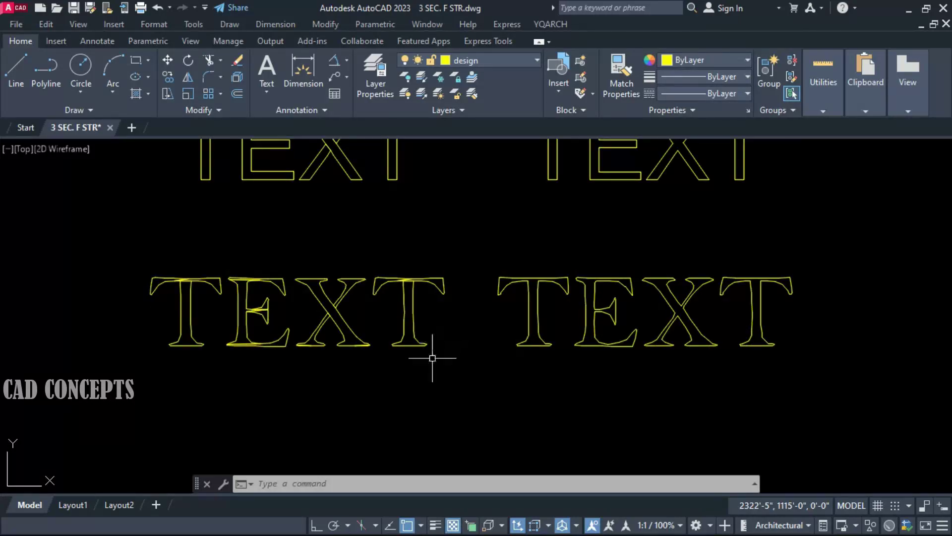
# - Copy the typical floor plan into the empty space to the right of the original
pyautogui.click(449, 268)
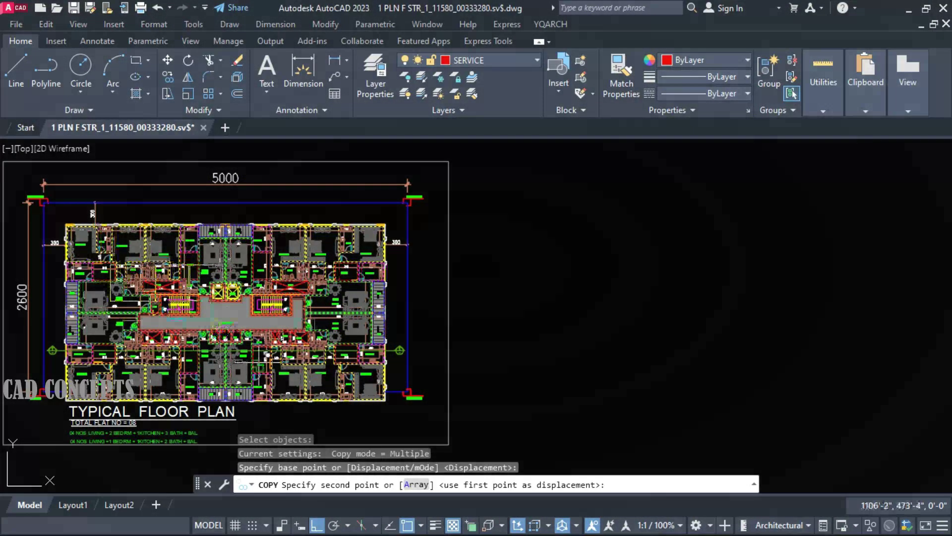
pyautogui.click(604, 425)
pyautogui.press('Escape')
pyautogui.press('Escape')
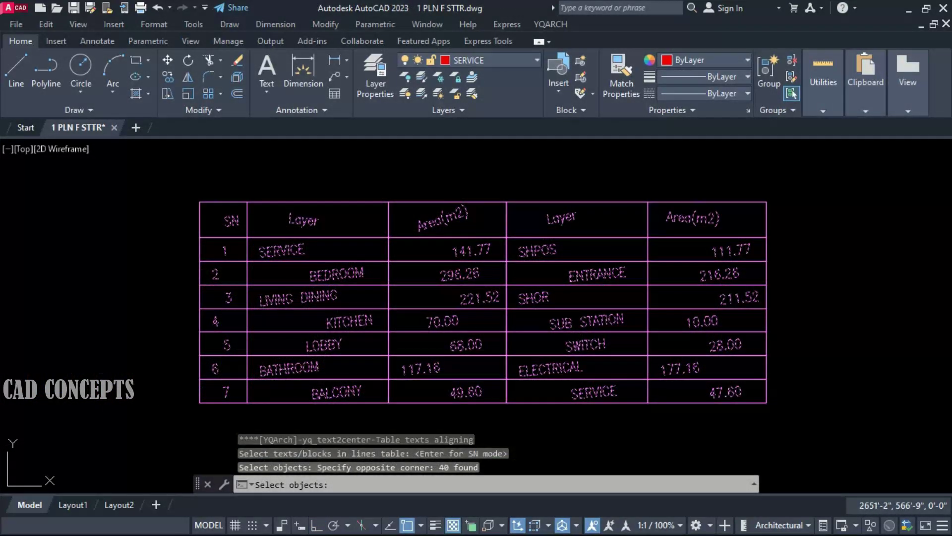
# - Center all texts of the area table in their cells with YQArch table text aligning, and undo the alignment
pyautogui.press('Return')
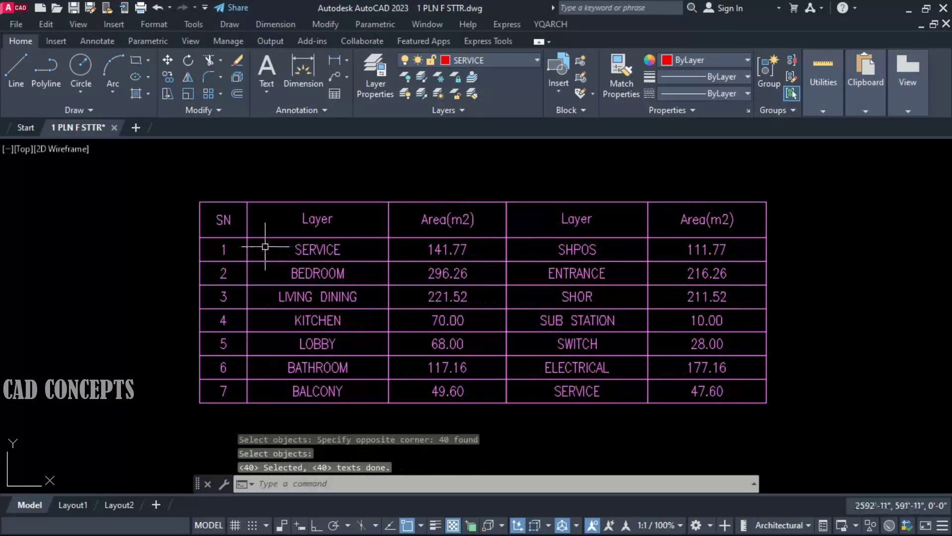
pyautogui.hotkey('ctrl', 'z')
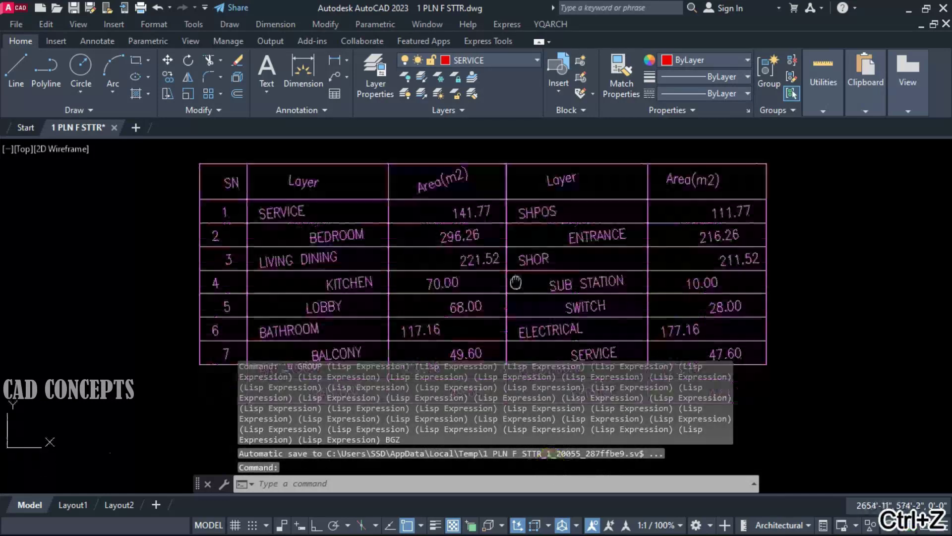
pyautogui.press('Up')
pyautogui.press('Return')
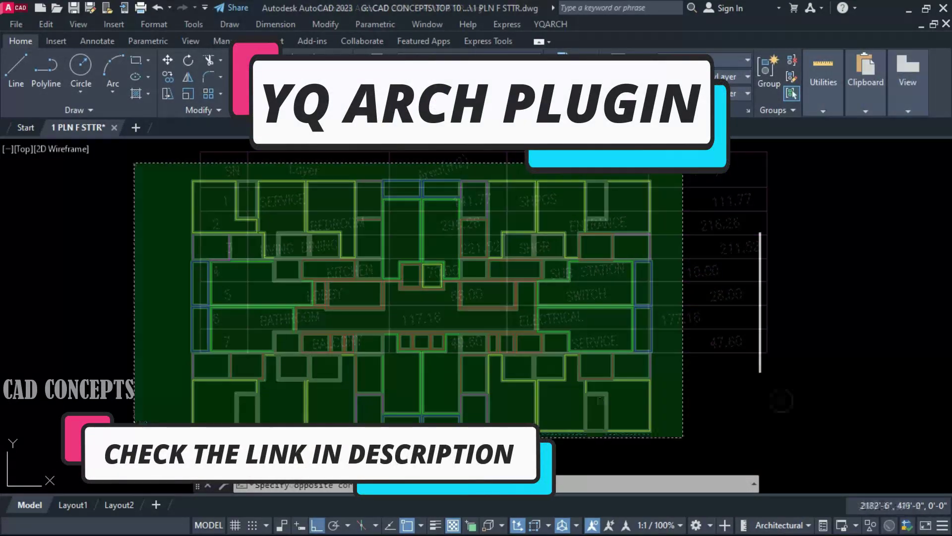
# - Run the SS line width command on the plan's room outlines and accept its matching settings with only Match LTScale enabled
pyautogui.write('SS')
pyautogui.press('Return')
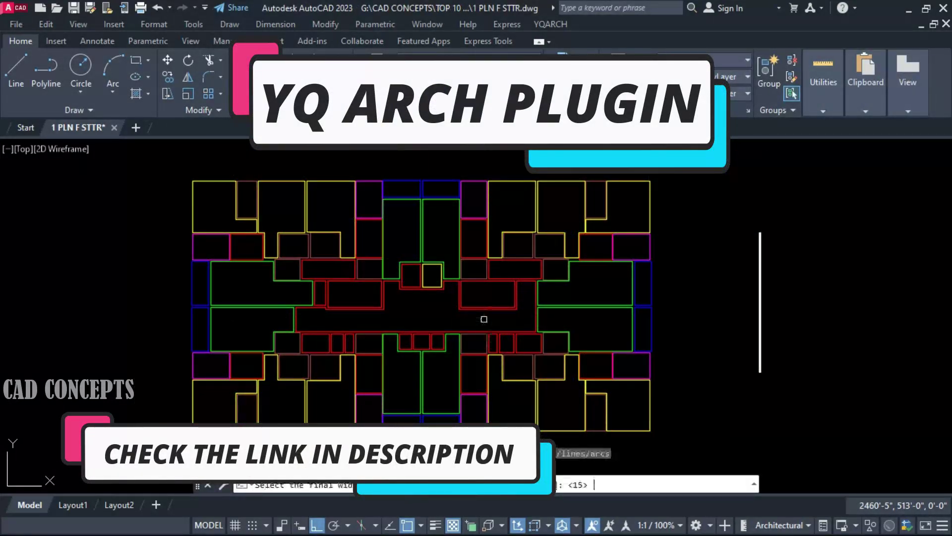
pyautogui.write('S')
pyautogui.press('Return')
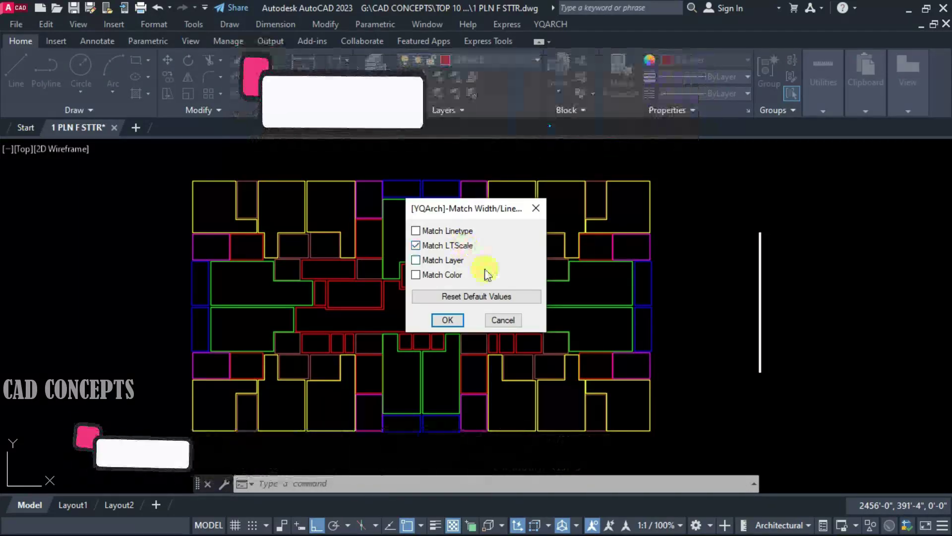
pyautogui.click(445, 319)
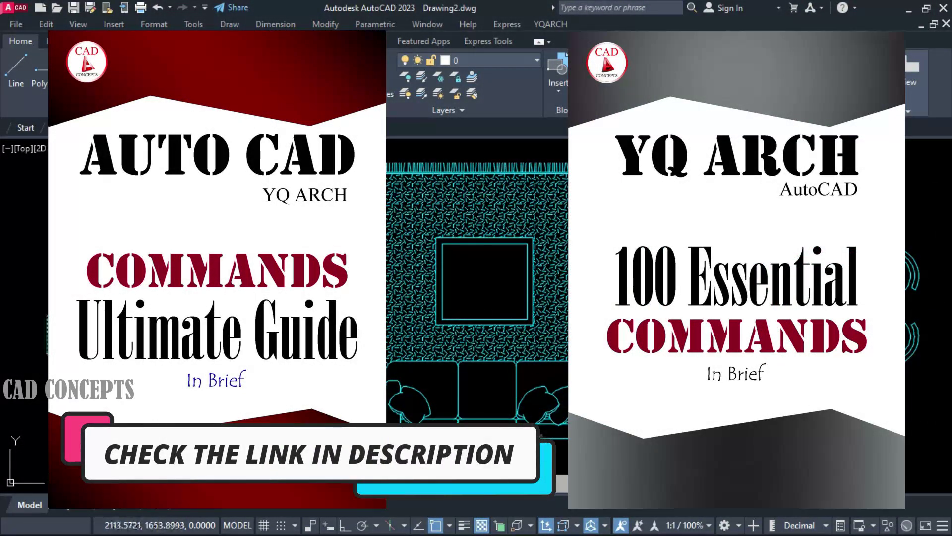
pyautogui.click(384, 379)
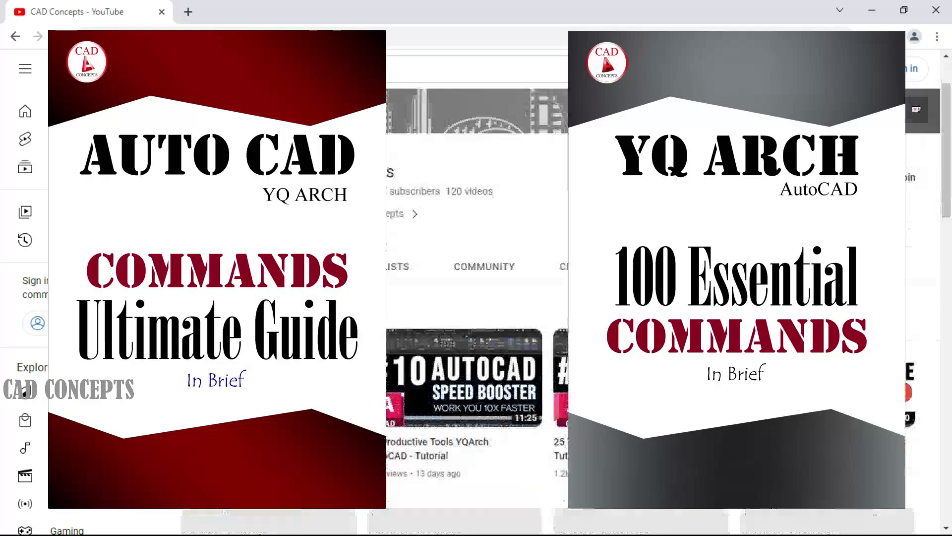
pyautogui.scroll(-10, 593, 402)
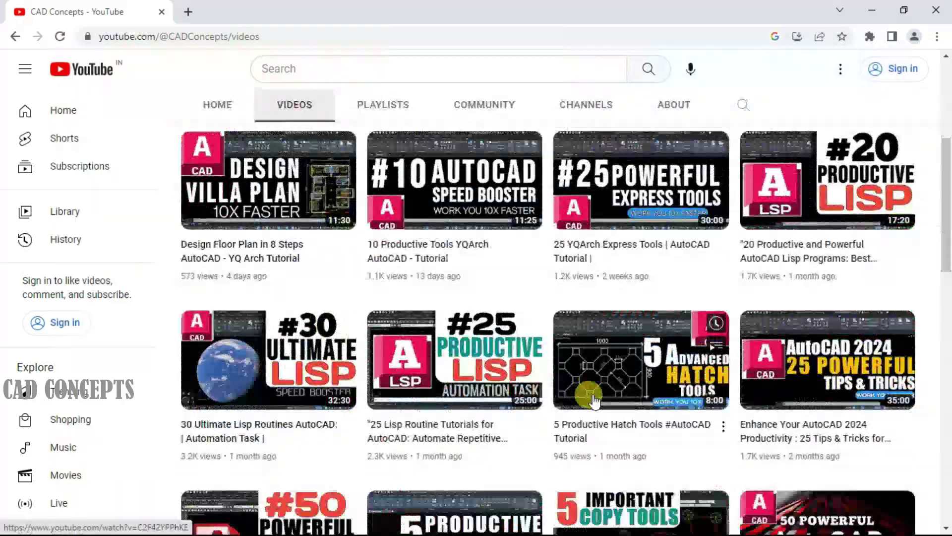
pyautogui.scroll(-18, 593, 402)
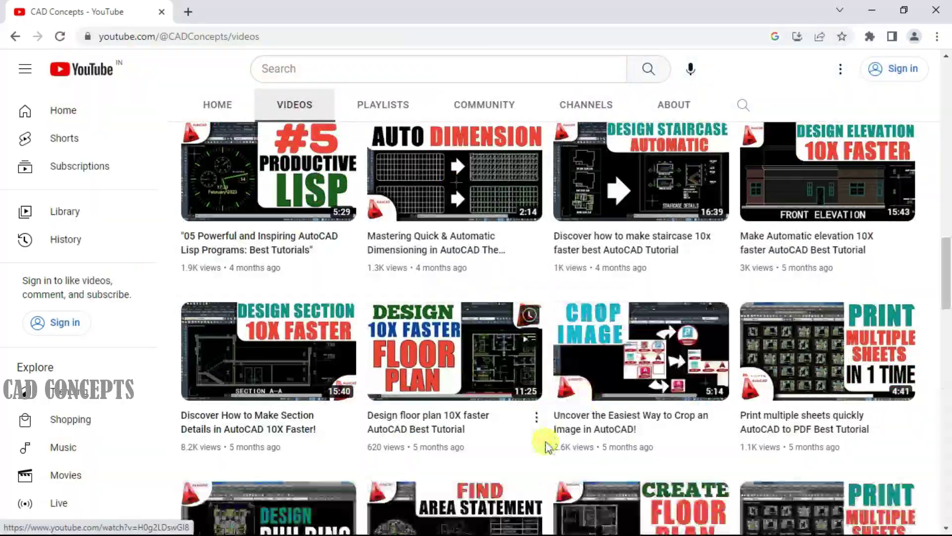
pyautogui.scroll(-12, 547, 463)
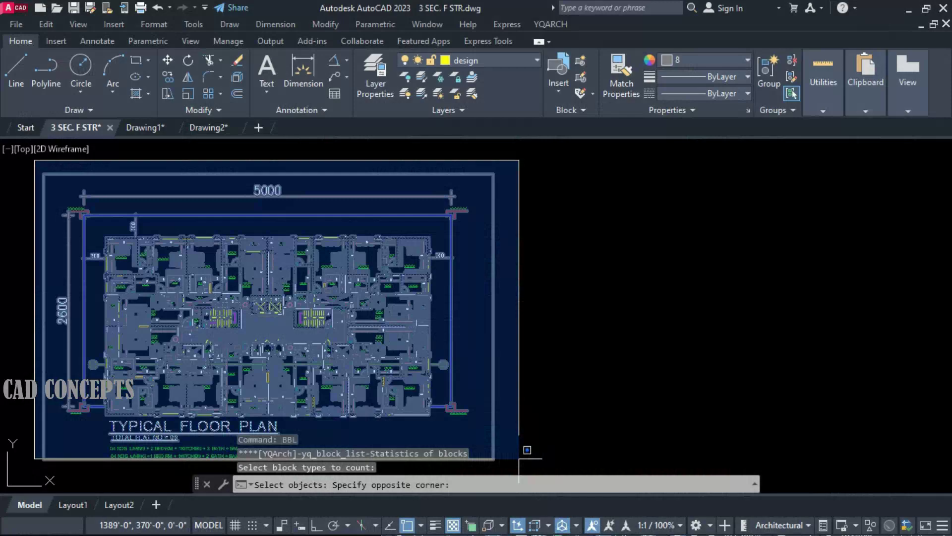
# - Count the blocks of the whole typical floor plan with BBL and insert the statistics table beside the plan
pyautogui.click(518, 458)
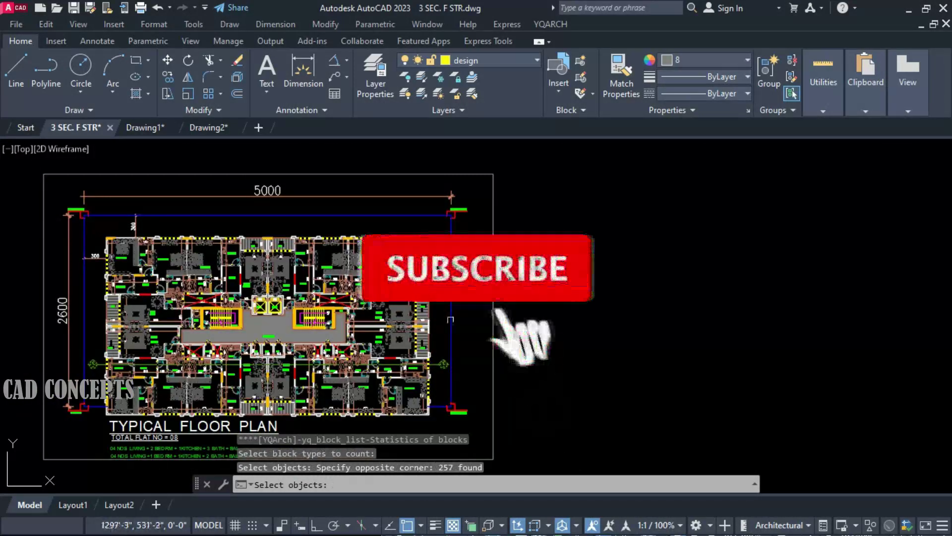
pyautogui.press('Return')
pyautogui.click(579, 191)
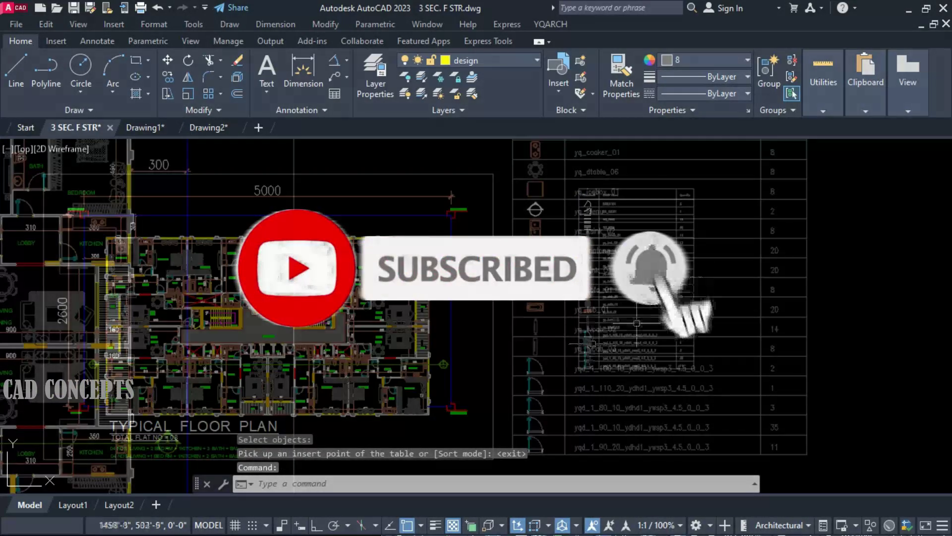
# - Stretch the outer edge of the block statistics table inward, with Ortho on, to narrow the table
pyautogui.scroll(-3, 675, 218)
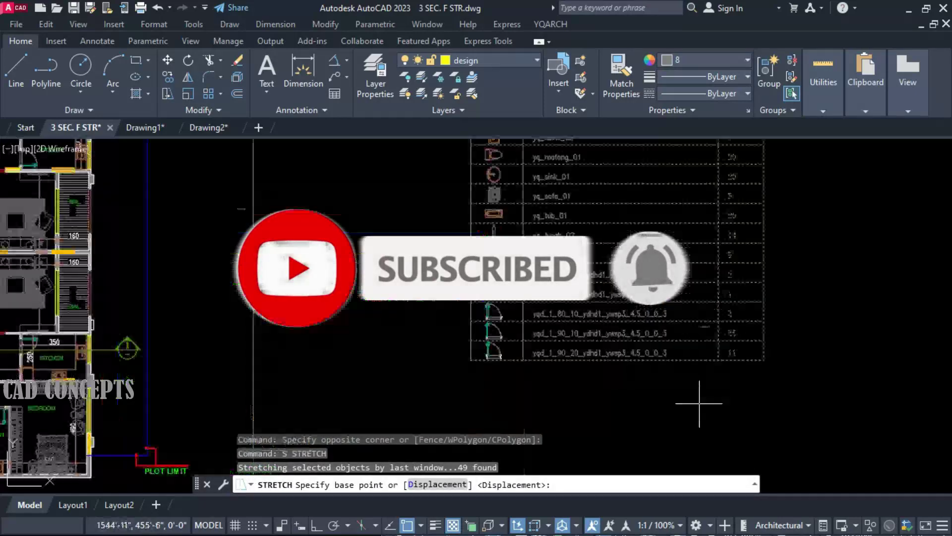
pyautogui.click(694, 400)
pyautogui.press('F8')
pyautogui.click(645, 401)
pyautogui.click(623, 404)
pyautogui.press('Escape')
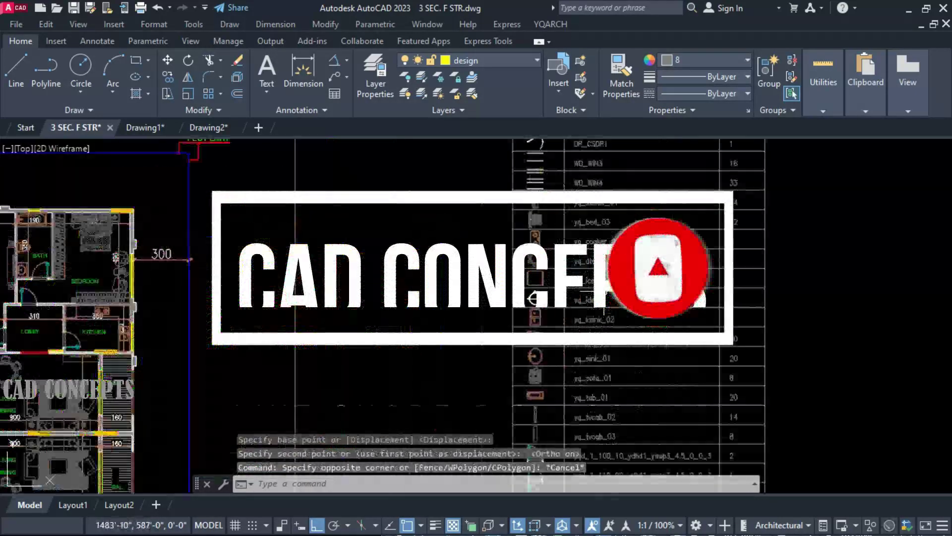